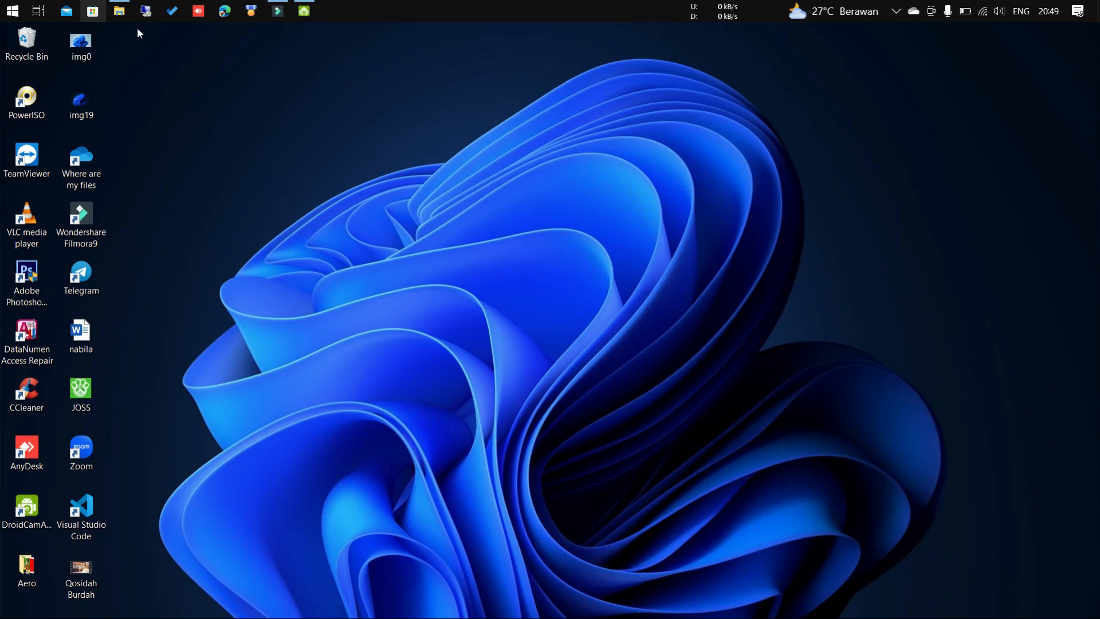
# Launch the Aplikasi Peminjaman database from the Aplikasi Peminjaman Alat folder.
pyautogui.click(120, 12)
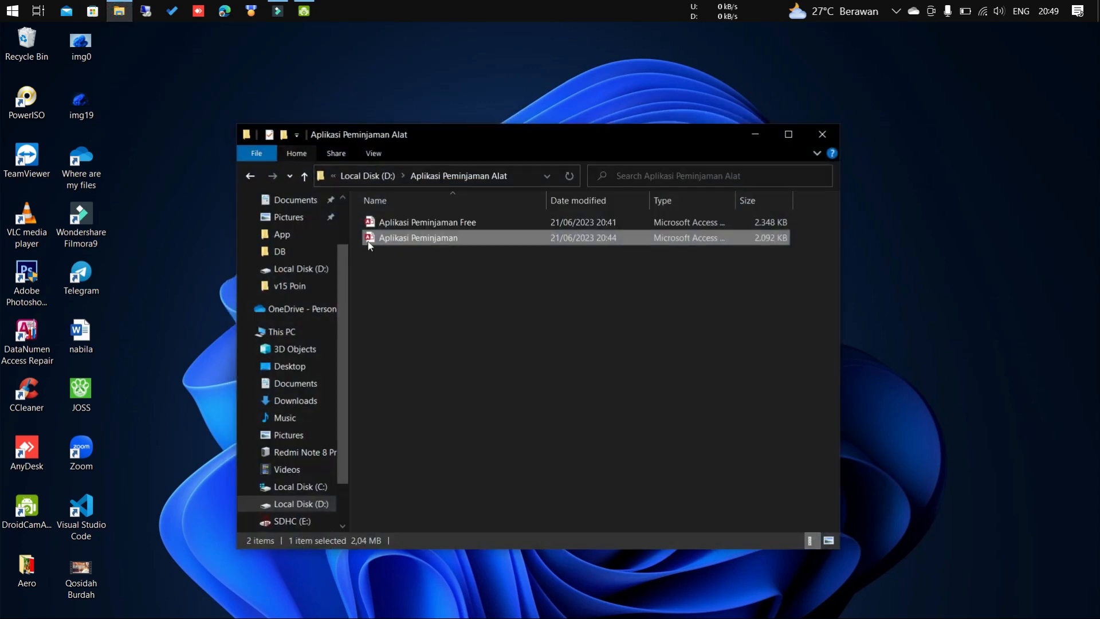
pyautogui.doubleClick(494, 236)
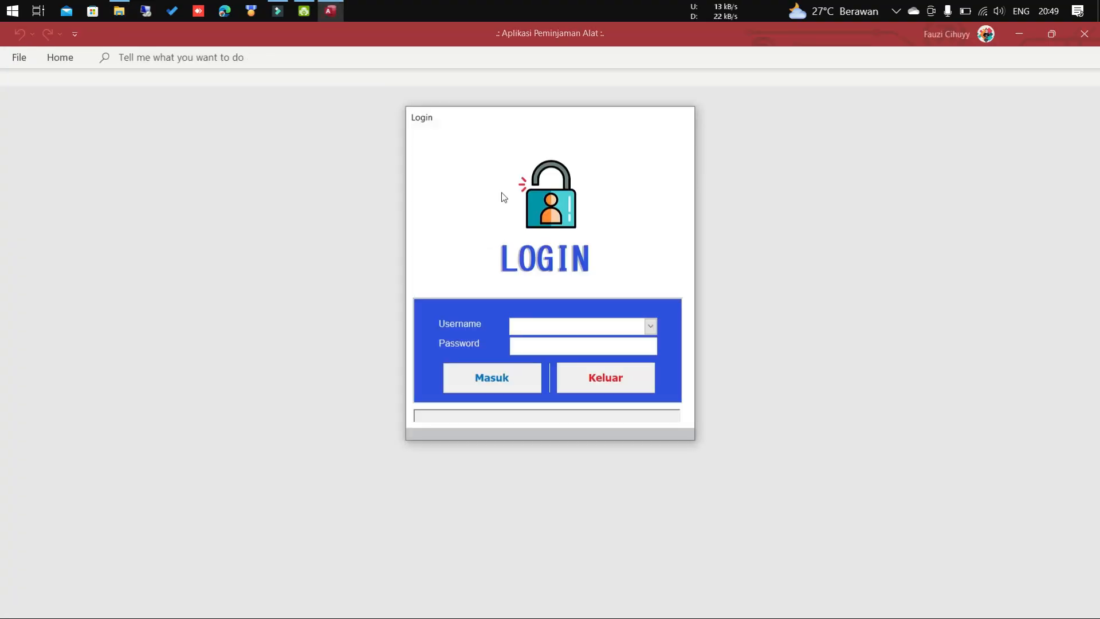
# Sign in on the Login form with the Admin username and the account password.
pyautogui.click(554, 328)
pyautogui.write('Admin')
pyautogui.press('Tab')
pyautogui.write('*****')
pyautogui.press('Return')
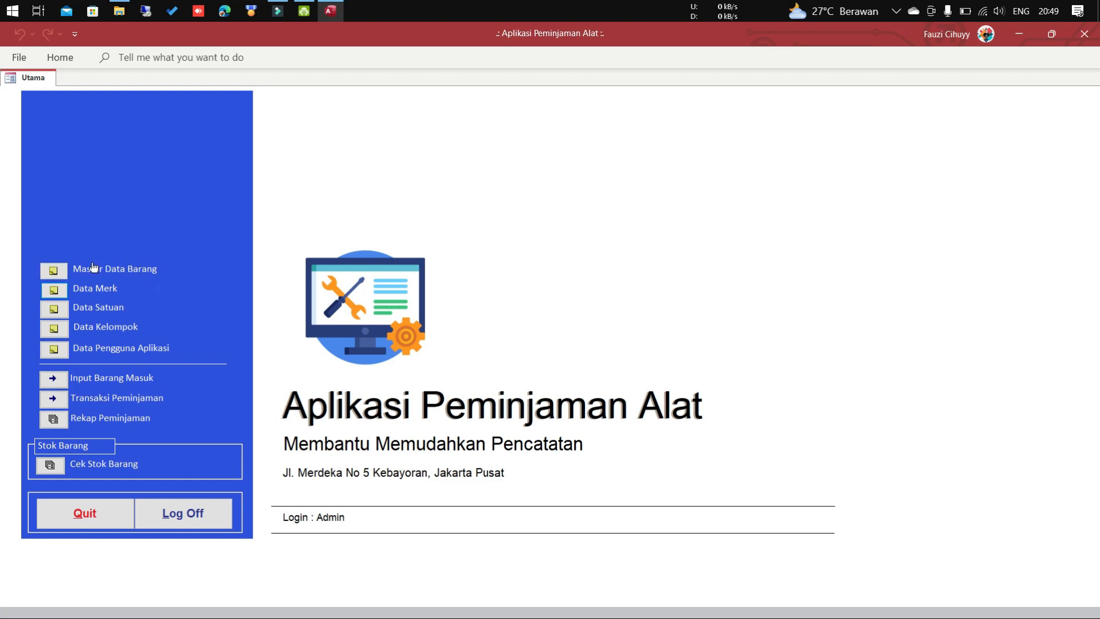
# Open the Master Data Barang form listing the 21 equipment items.
pyautogui.click(52, 273)
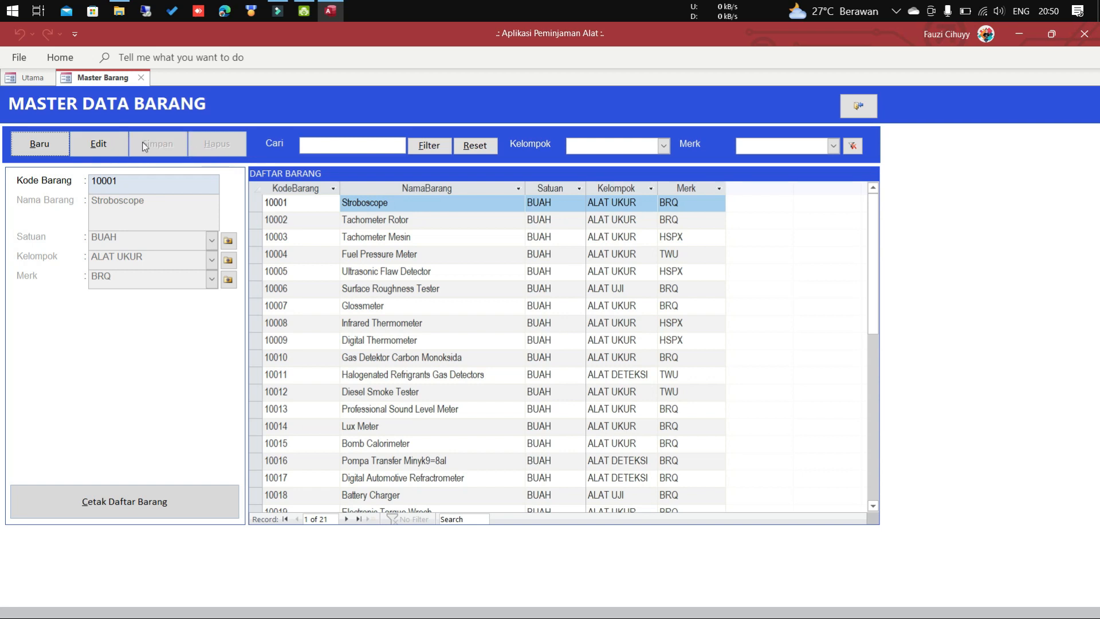
# Switch Stroboscope (10001) into edit mode and move through its code, name and brand fields.
pyautogui.click(121, 145)
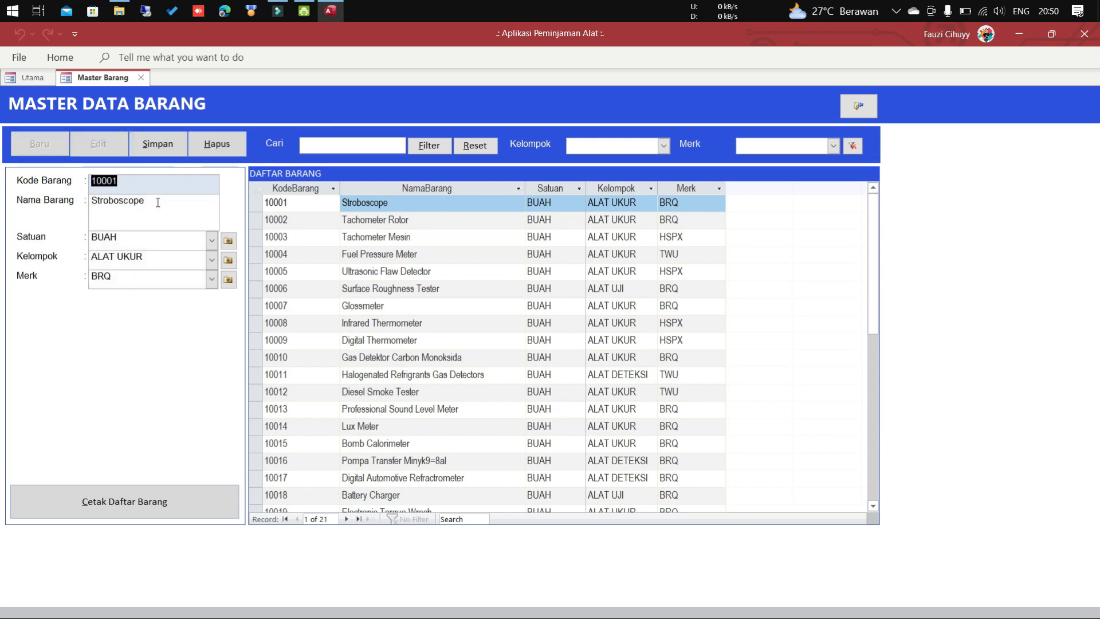
pyautogui.click(162, 182)
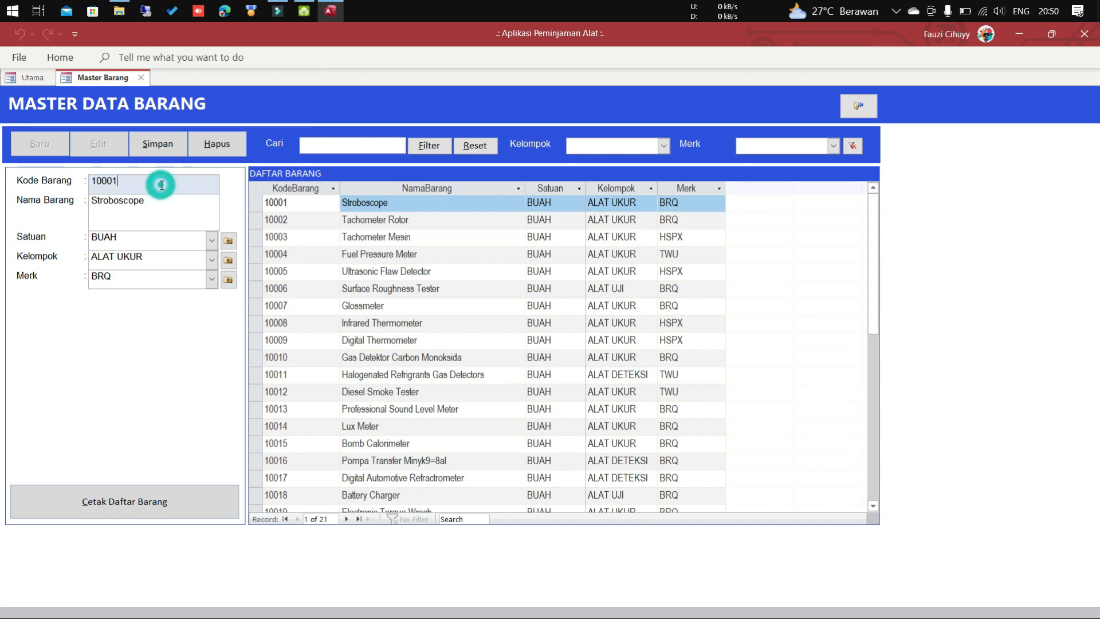
pyautogui.click(161, 212)
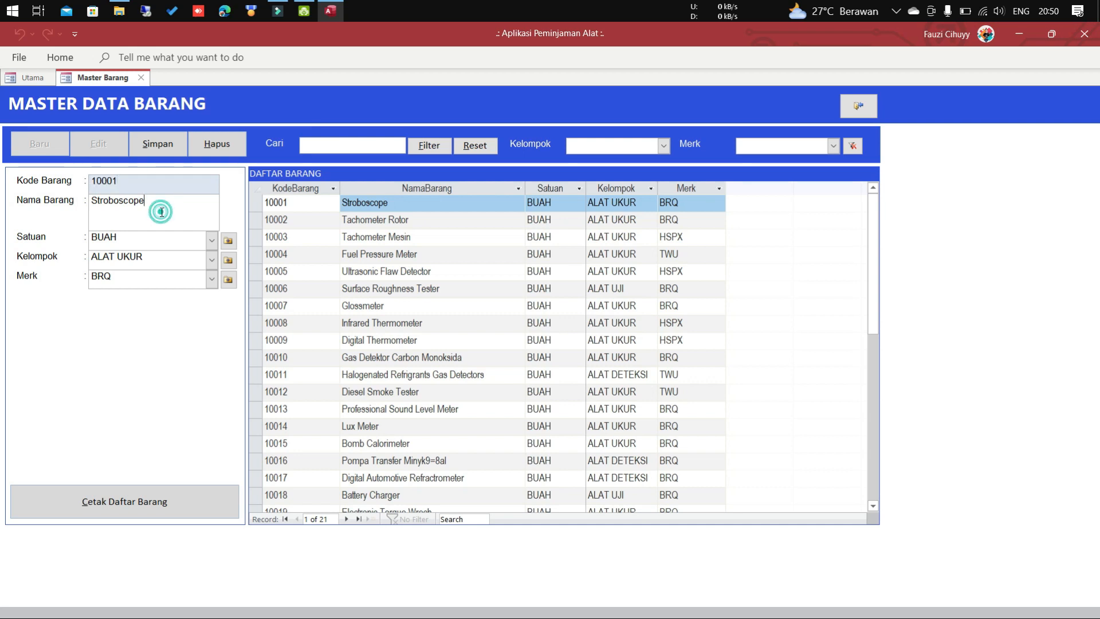
pyautogui.click(170, 277)
pyautogui.scroll(-4, 380, 268)
pyautogui.scroll(4, 380, 268)
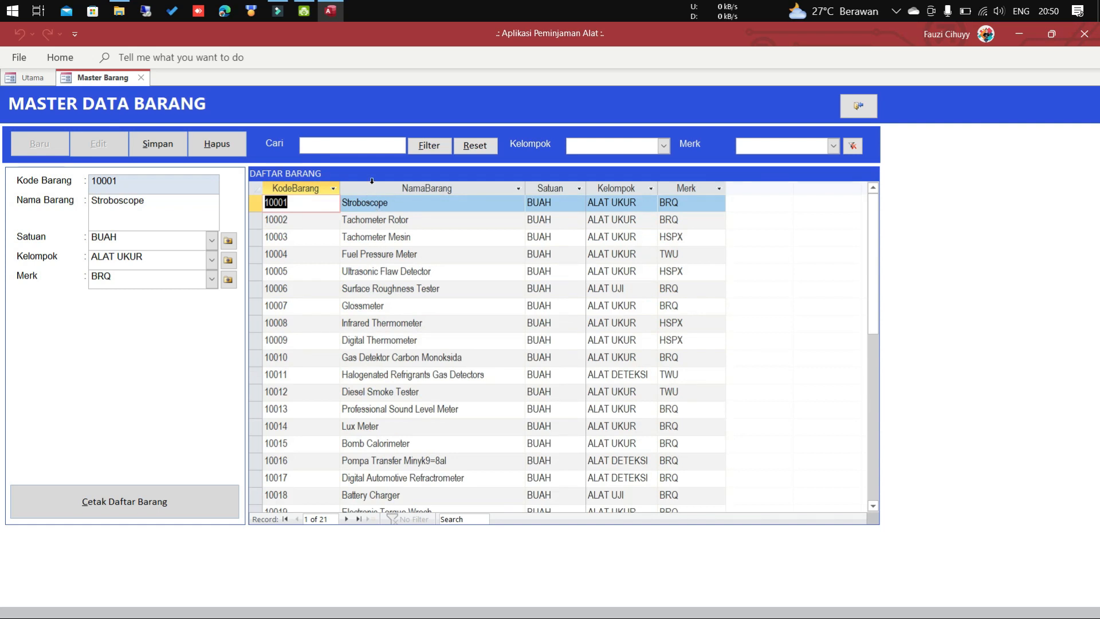
pyautogui.click(346, 148)
pyautogui.write('ther')
pyautogui.press('Return')
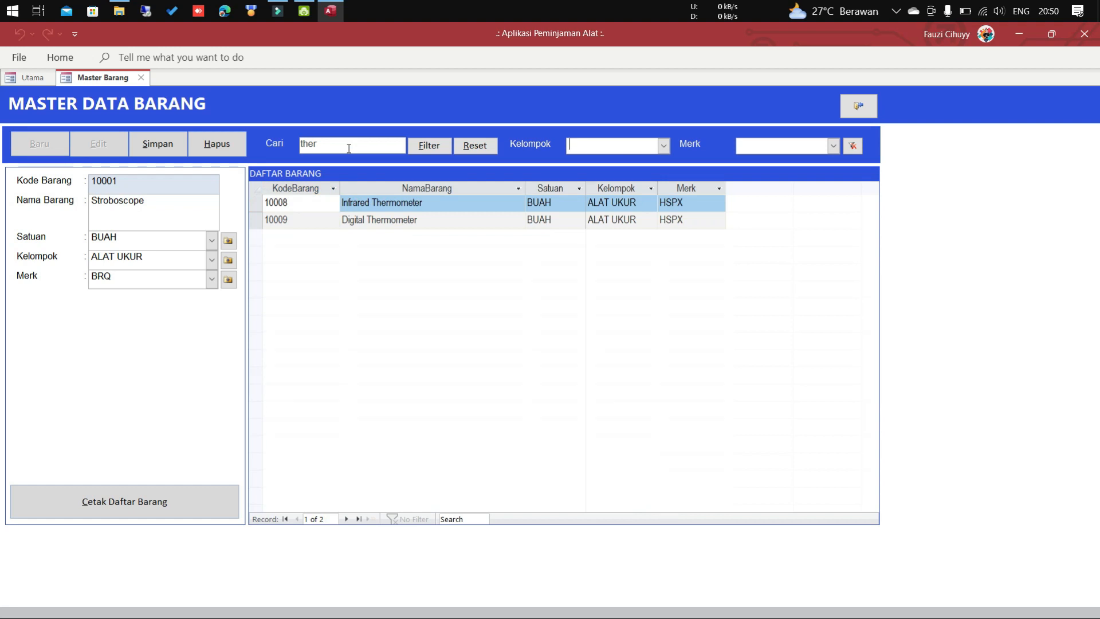
pyautogui.click(378, 151)
pyautogui.click(366, 146)
pyautogui.click(479, 145)
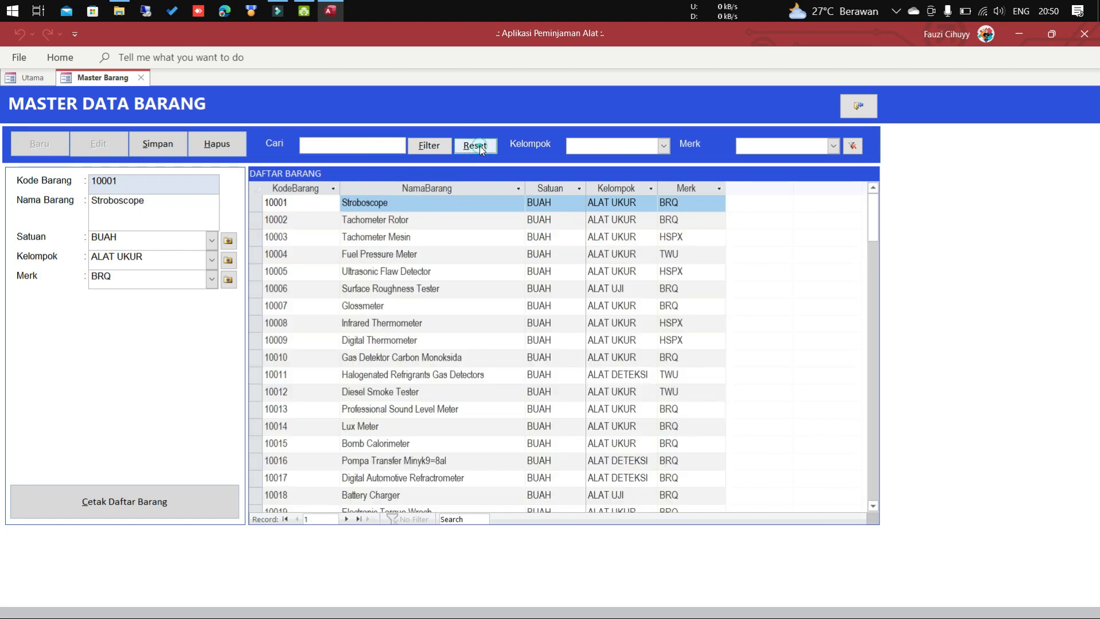
pyautogui.click(662, 148)
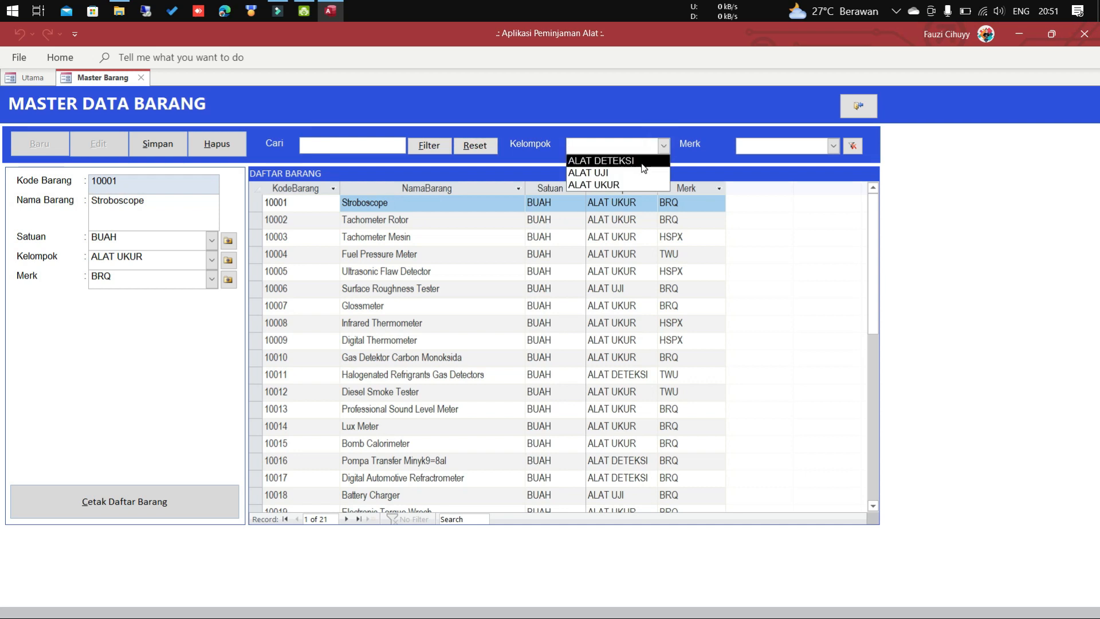
pyautogui.click(643, 163)
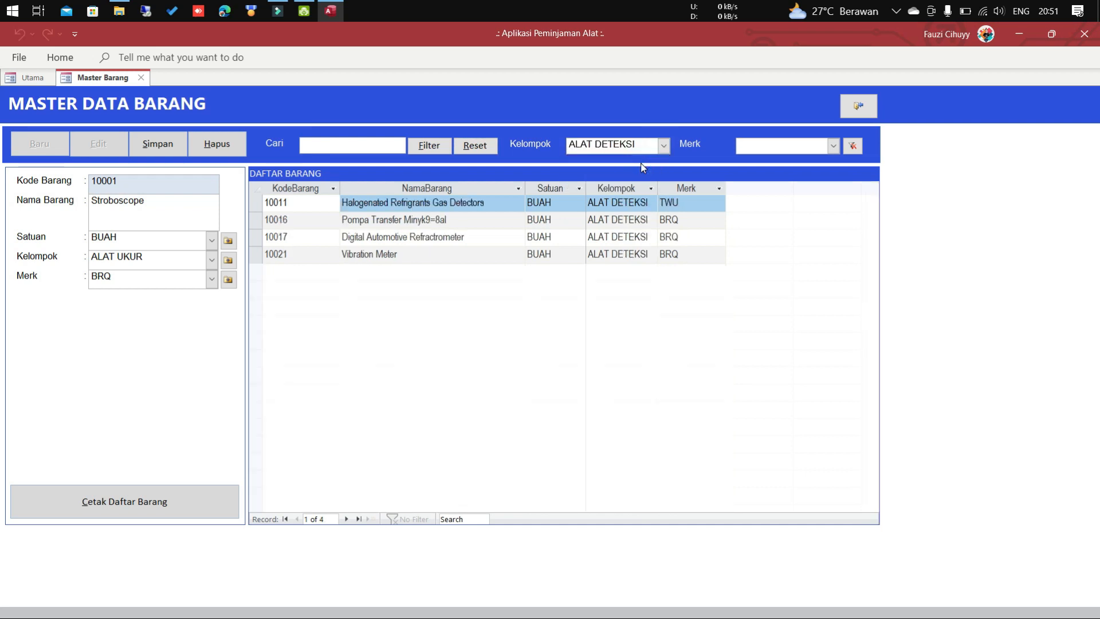
pyautogui.click(664, 150)
pyautogui.click(666, 168)
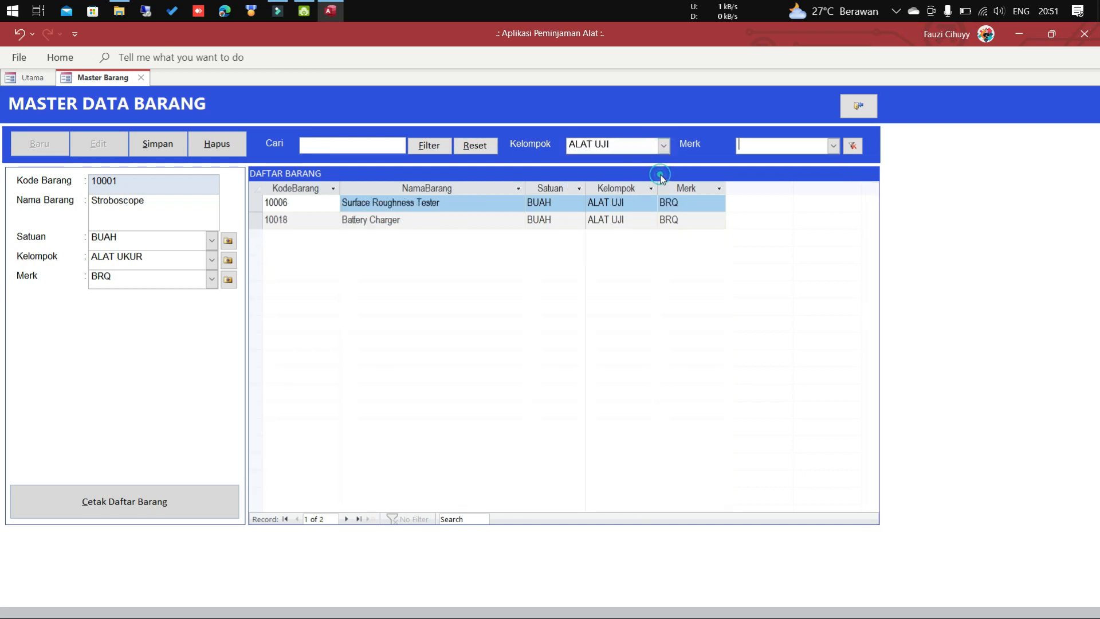
pyautogui.click(663, 146)
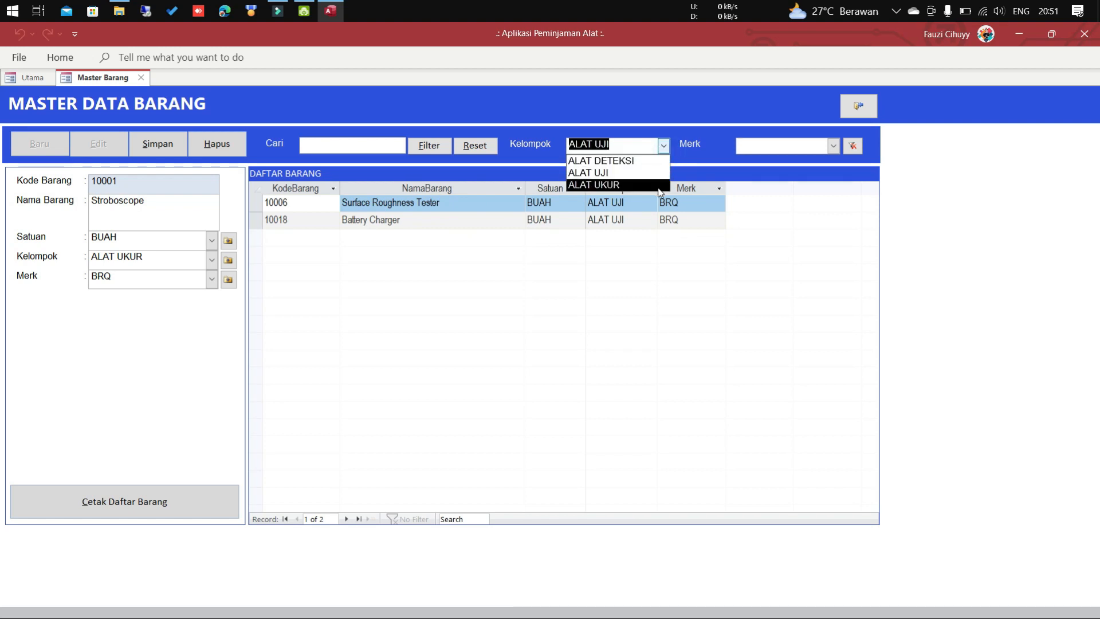
pyautogui.click(661, 187)
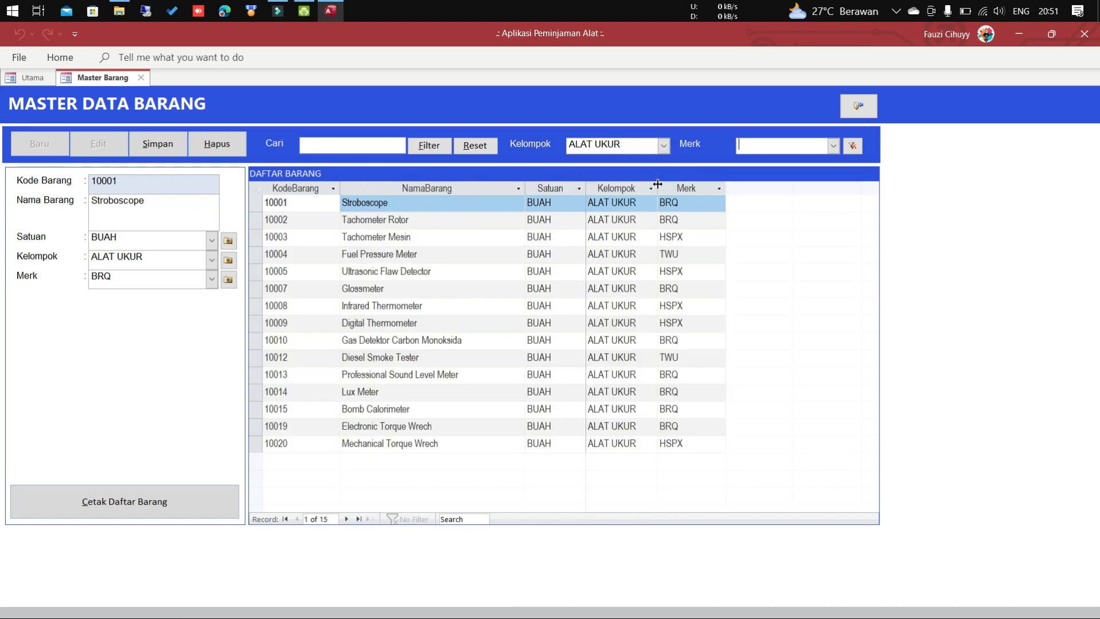
pyautogui.moveTo(636, 144); pyautogui.dragTo(560, 142)
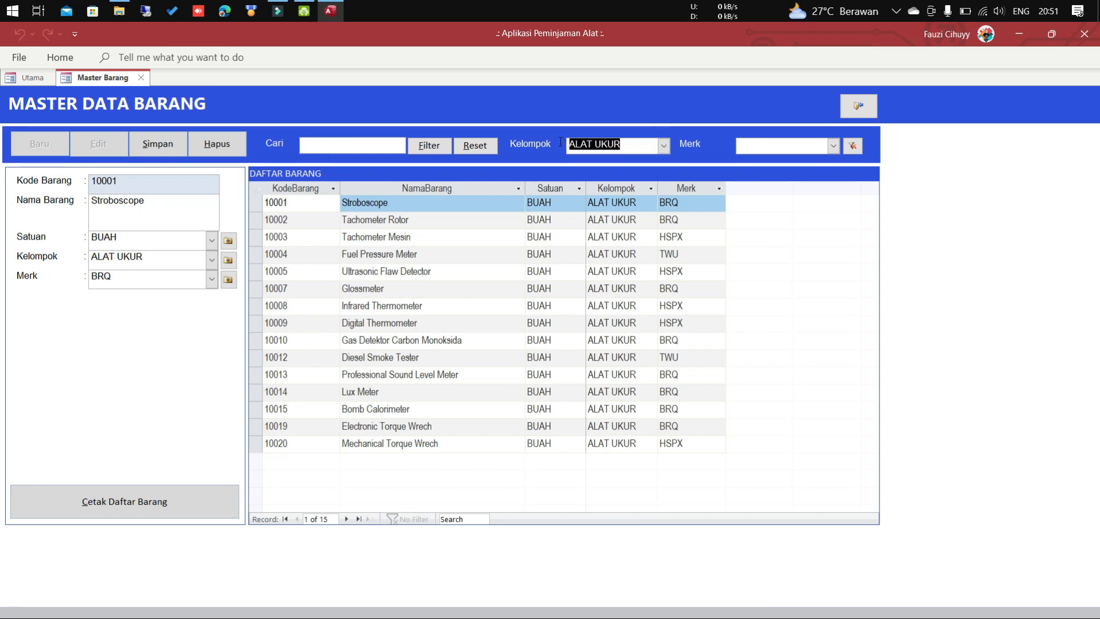
pyautogui.press('Delete')
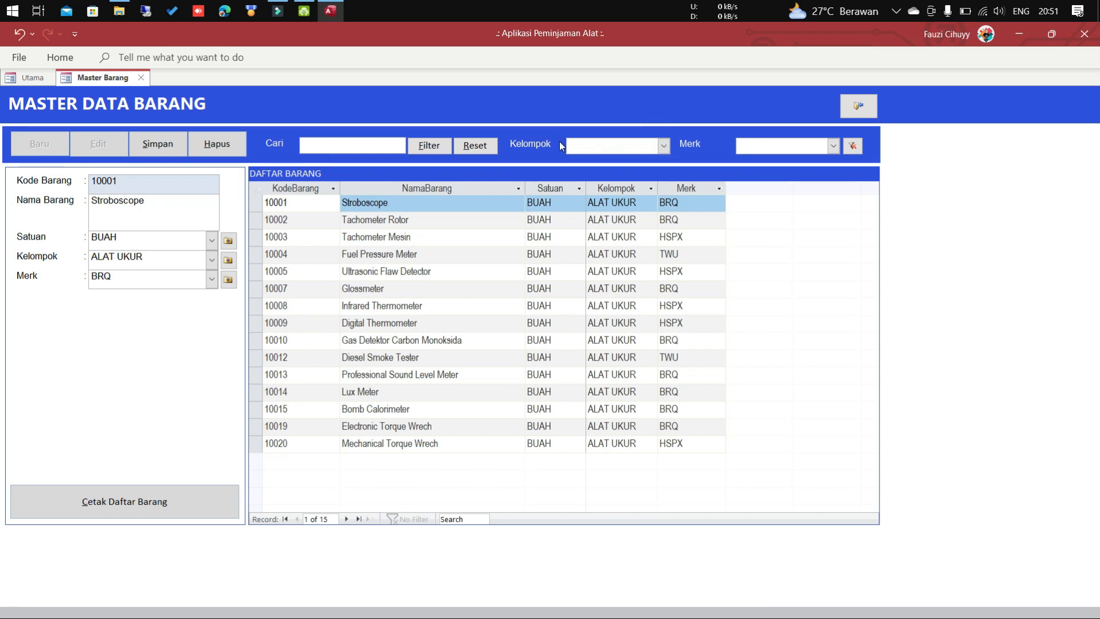
pyautogui.click(832, 147)
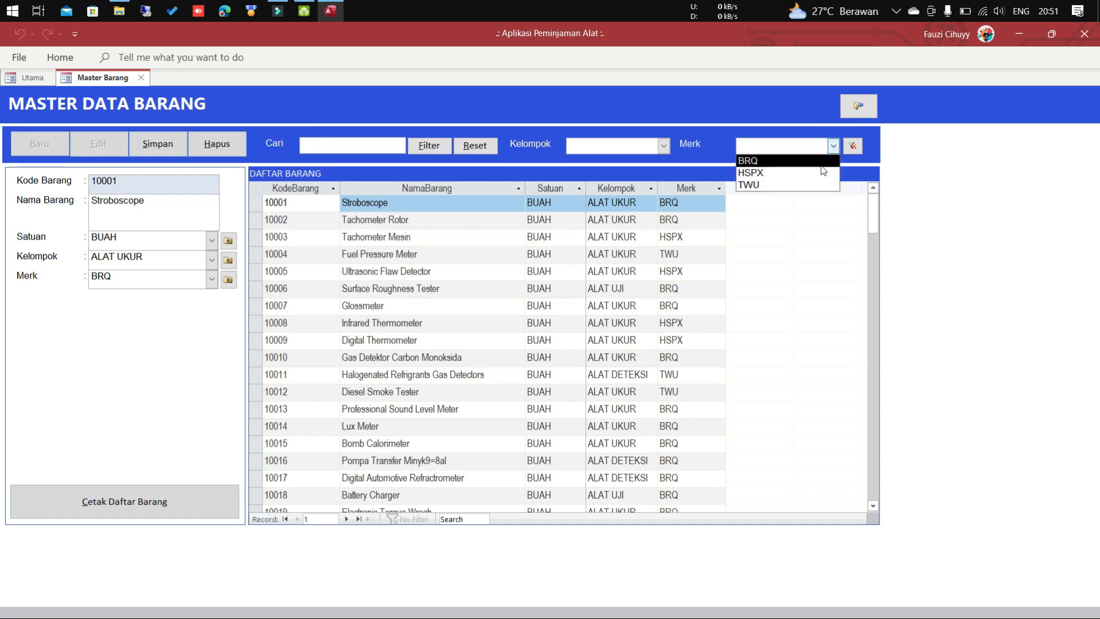
pyautogui.click(821, 163)
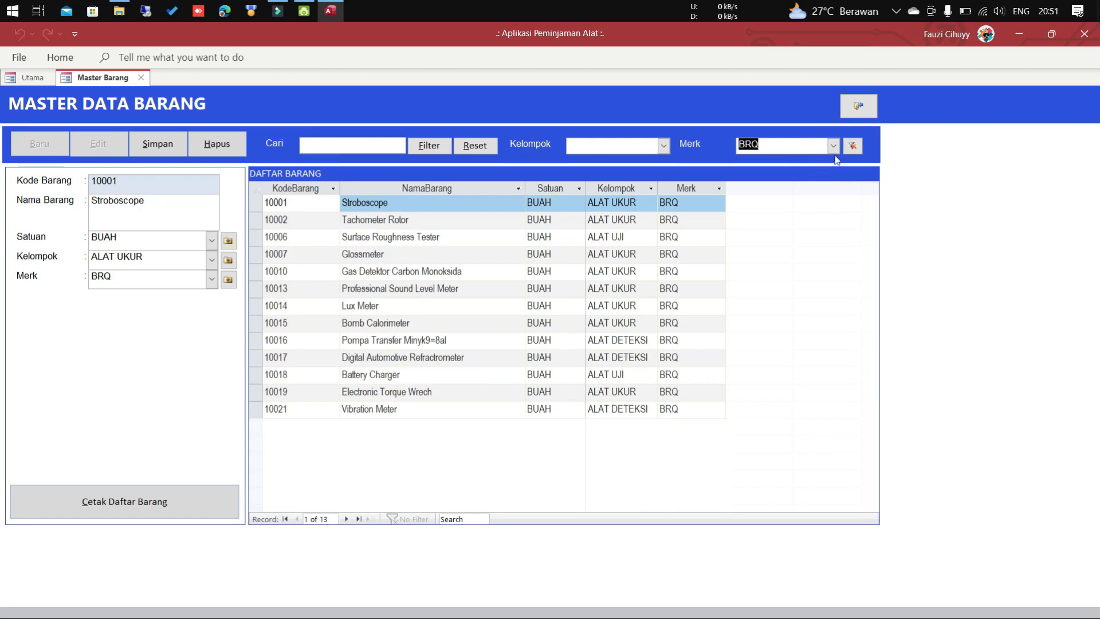
pyautogui.click(853, 145)
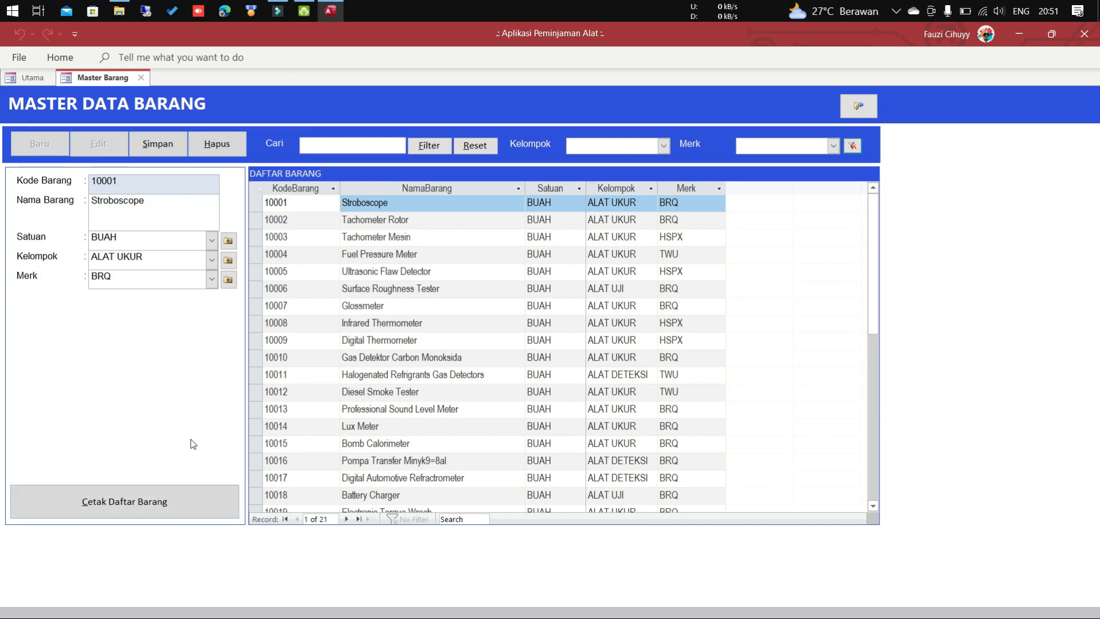
pyautogui.click(169, 502)
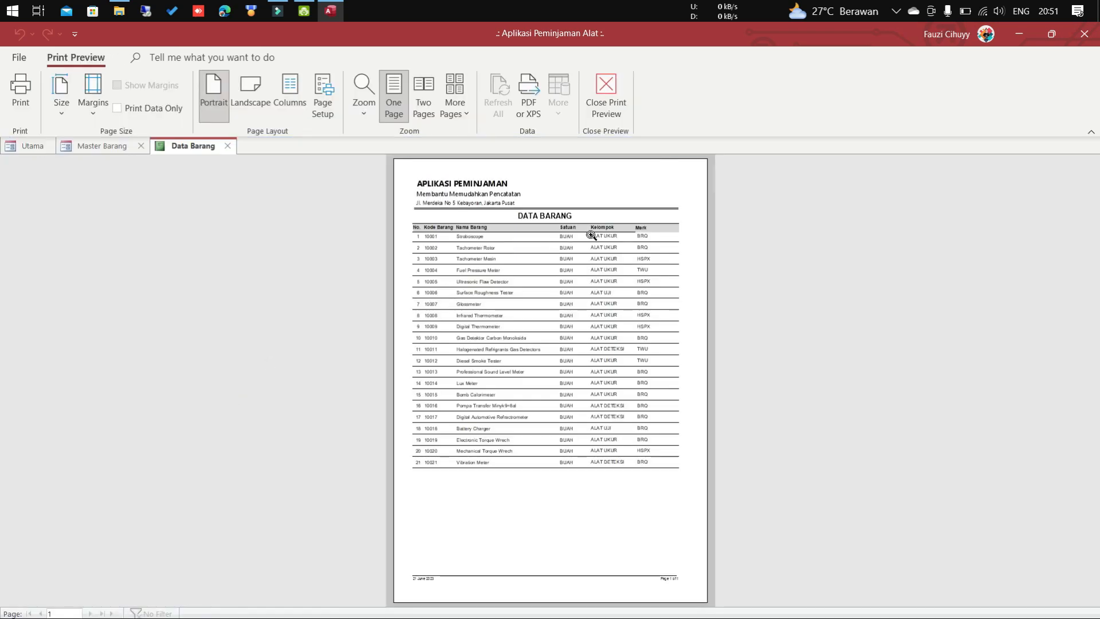
pyautogui.click(609, 258)
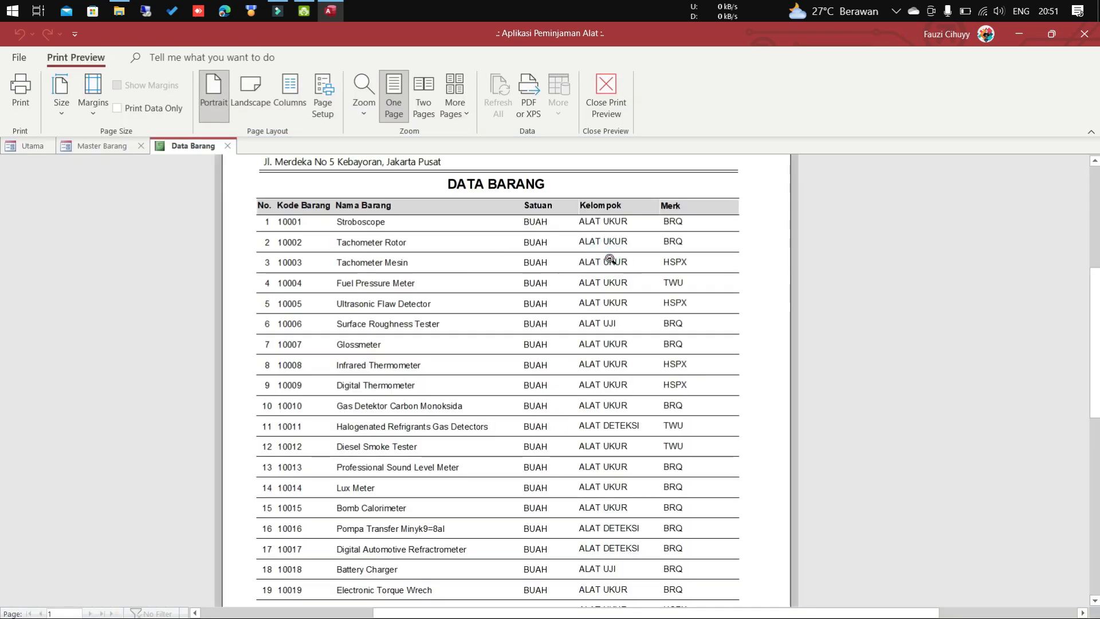
pyautogui.scroll(3, 610, 259)
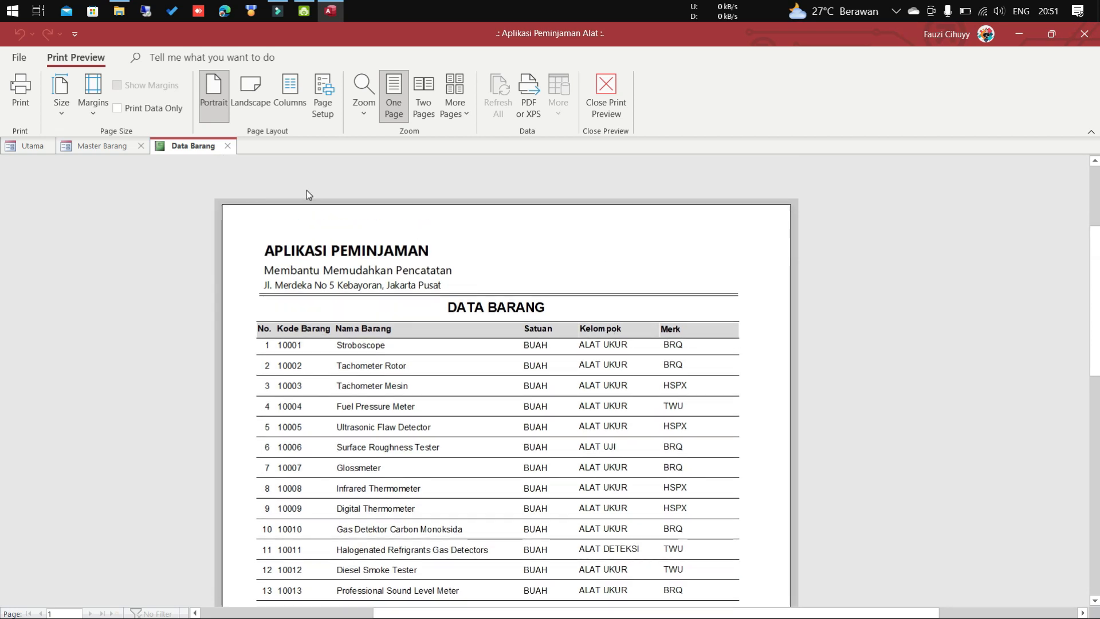
pyautogui.click(229, 146)
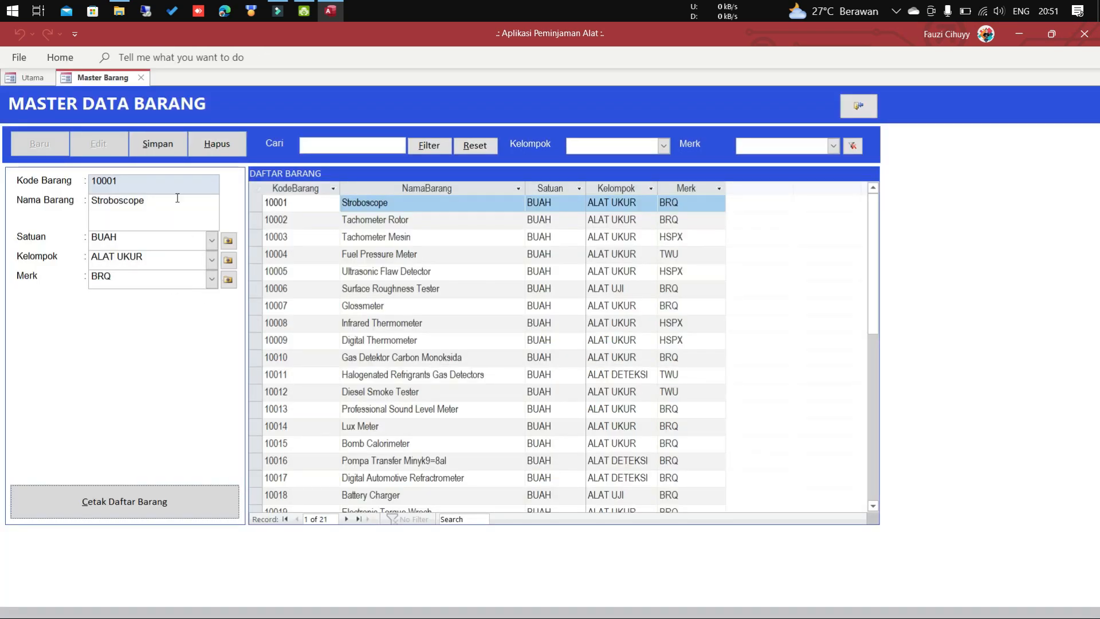
# Name the new item 10022 'Mesin'.
pyautogui.click(165, 150)
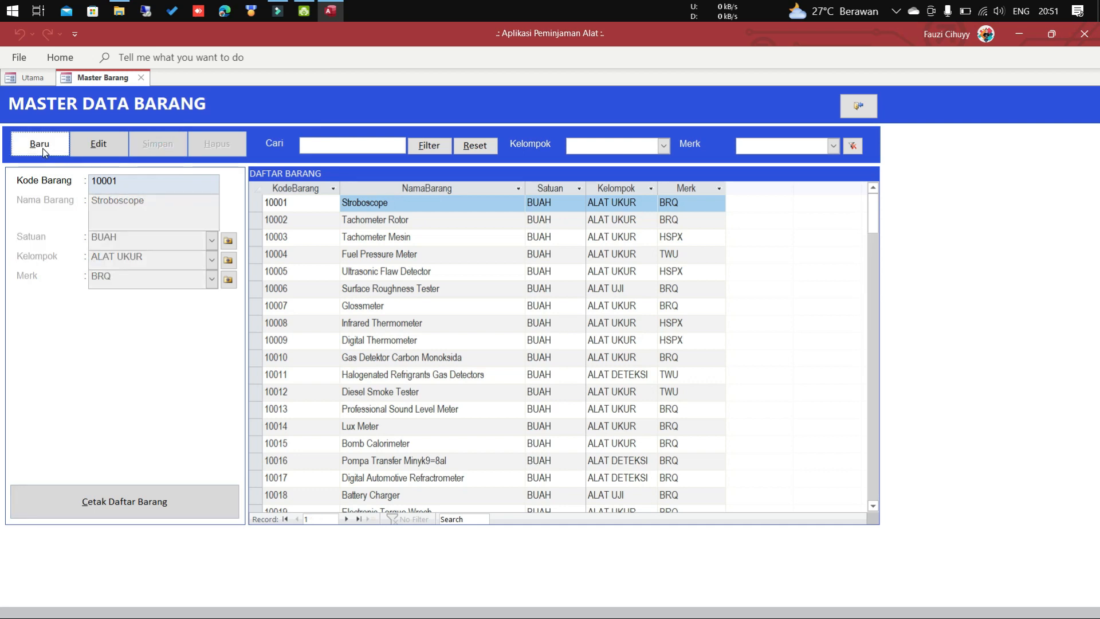
pyautogui.click(43, 150)
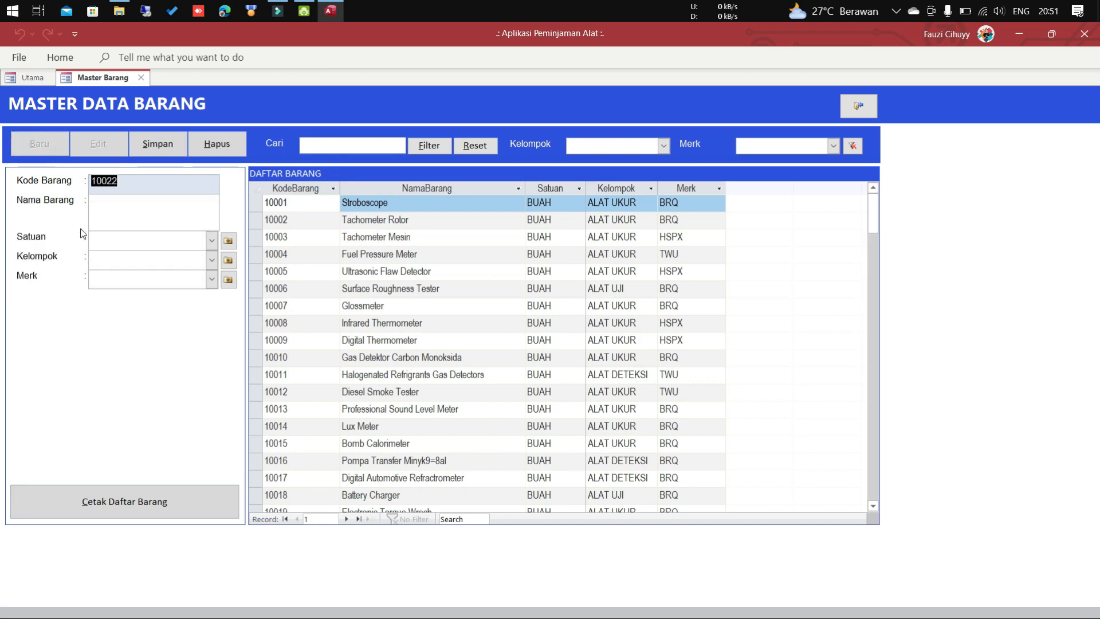
pyautogui.click(122, 185)
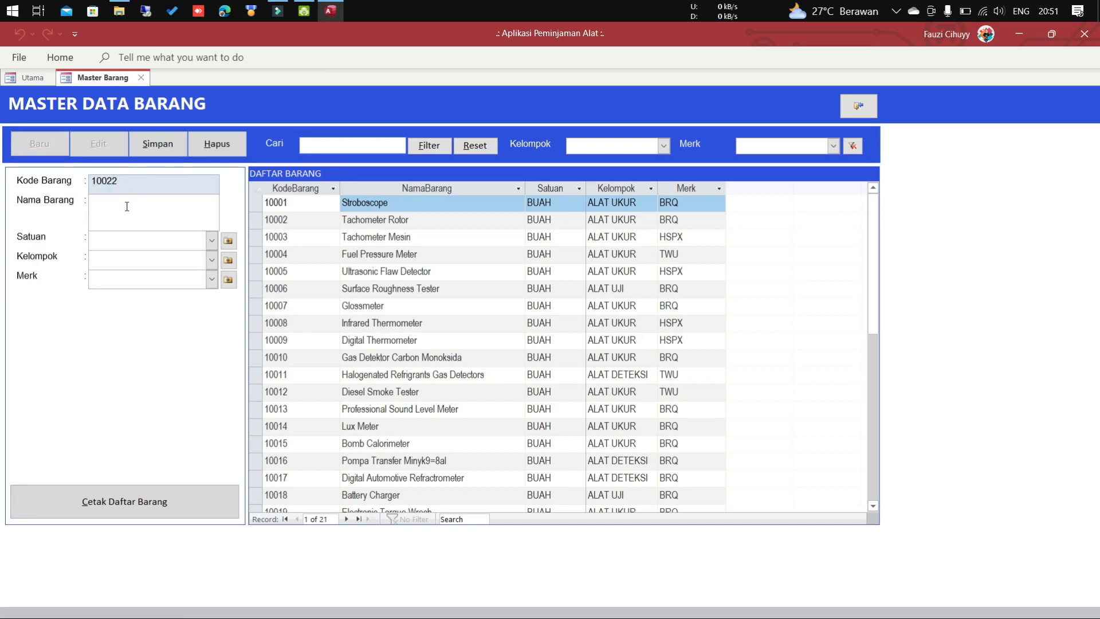
pyautogui.click(127, 207)
pyautogui.write('Mesin')
# Choose BUAH as the new item's unit.
pyautogui.click(212, 240)
pyautogui.click(207, 261)
pyautogui.click(212, 242)
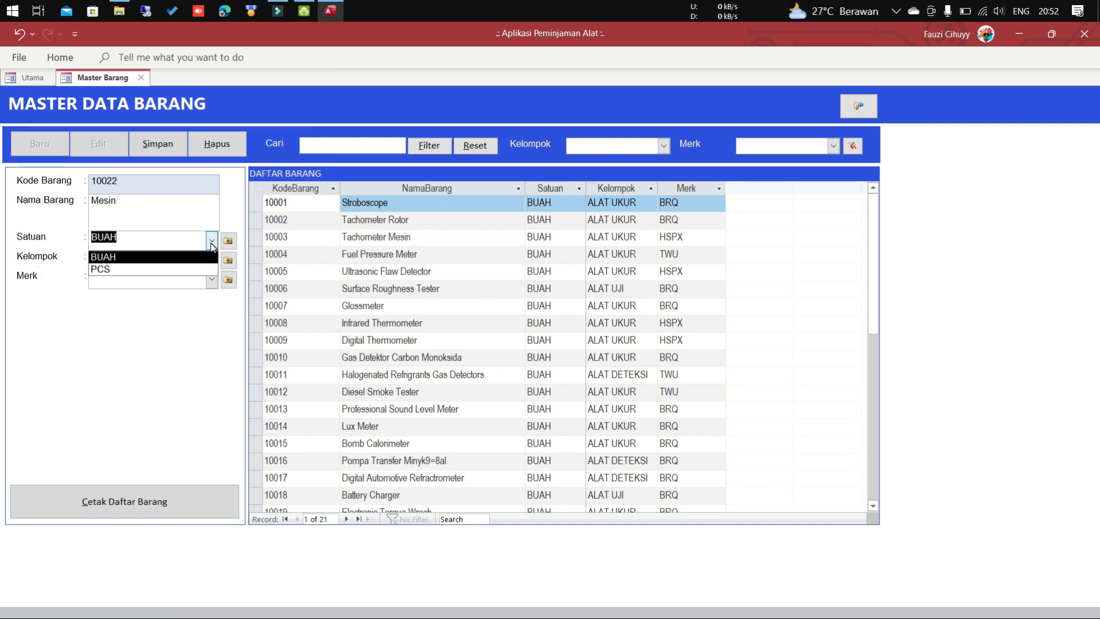
pyautogui.click(210, 243)
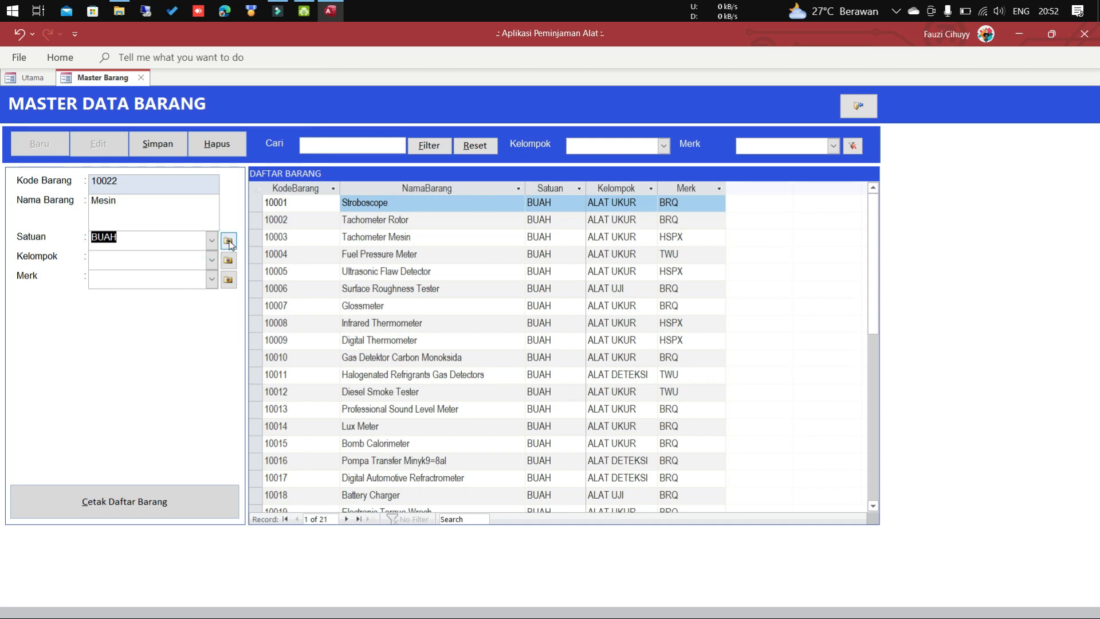
pyautogui.click(228, 241)
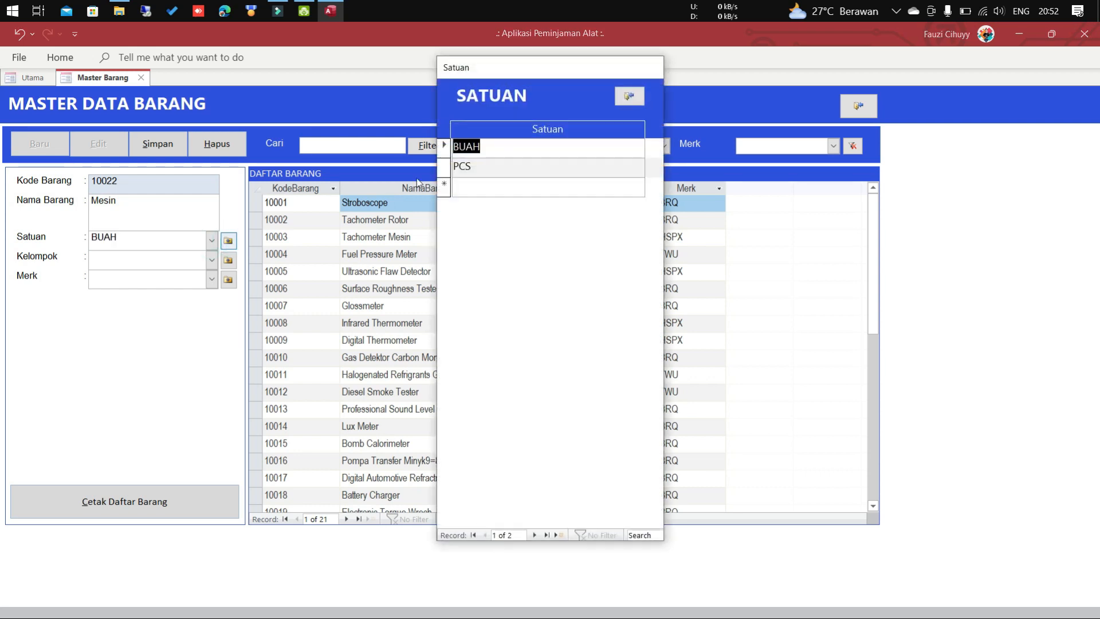
# Close the Satuan list form without changes, keeping BUAH as the unit.
pyautogui.click(467, 183)
pyautogui.click(629, 96)
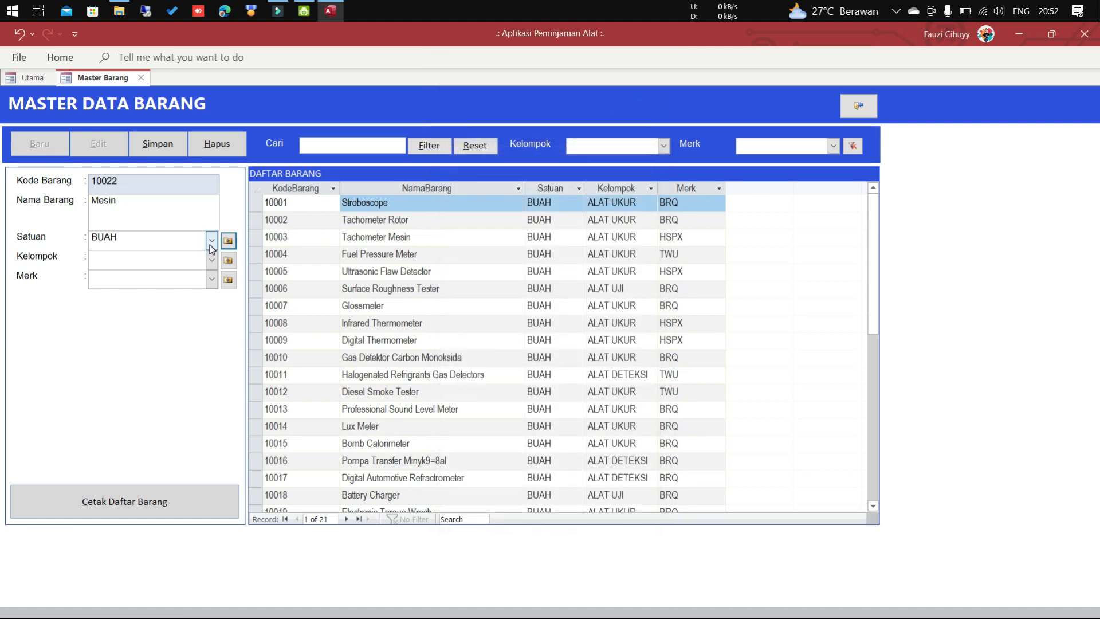
pyautogui.click(211, 245)
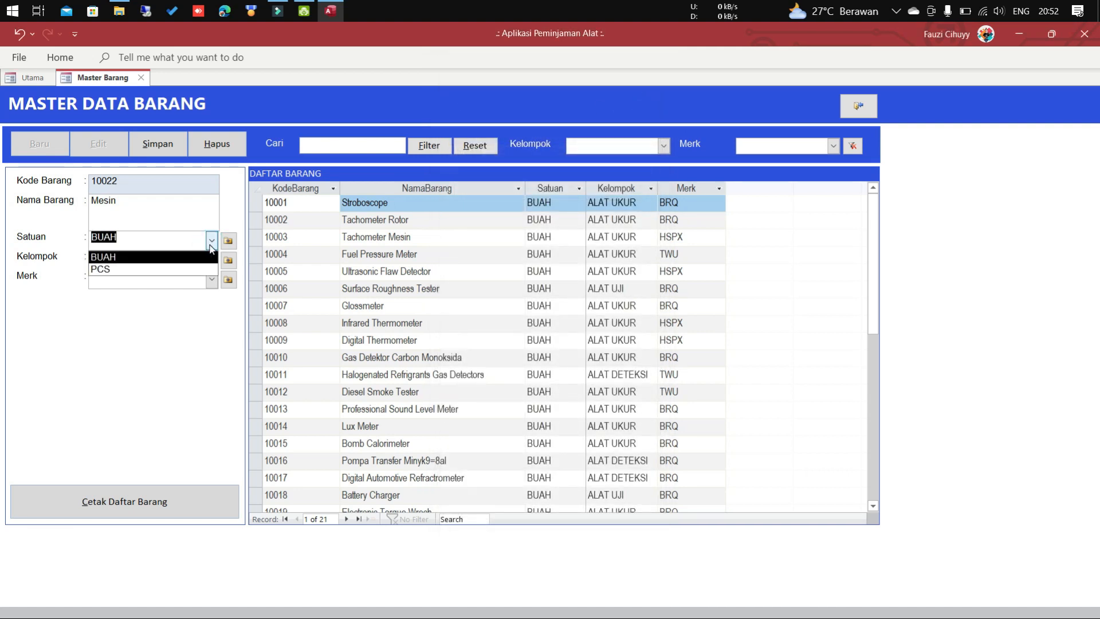
pyautogui.click(211, 246)
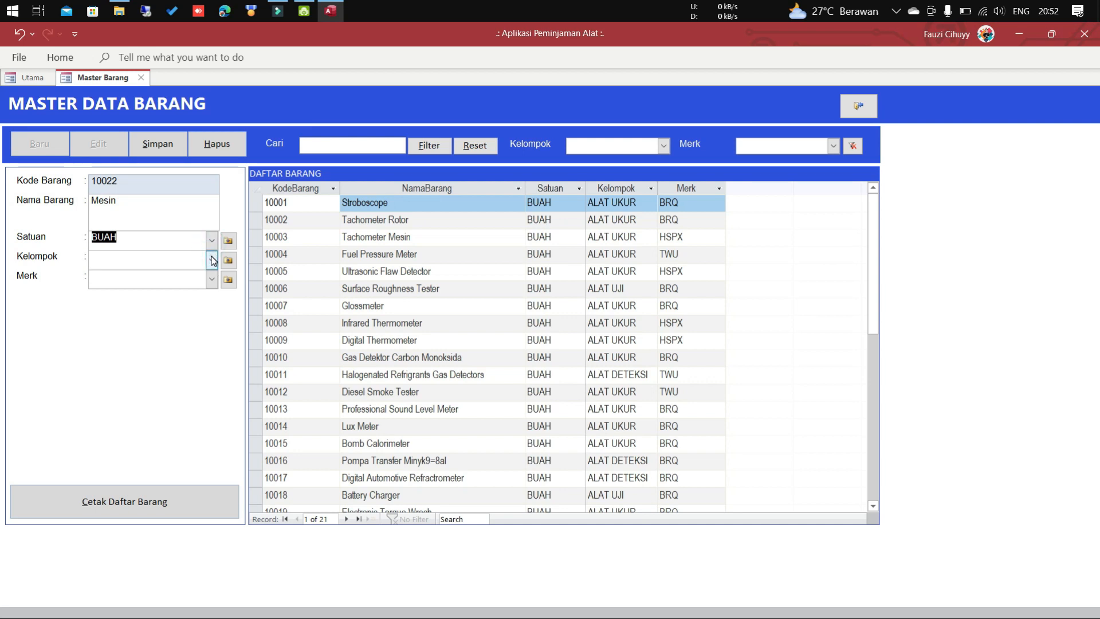
# Set the item's group to ALAT DETEKSI and bring up the Kelompok list form.
pyautogui.click(212, 260)
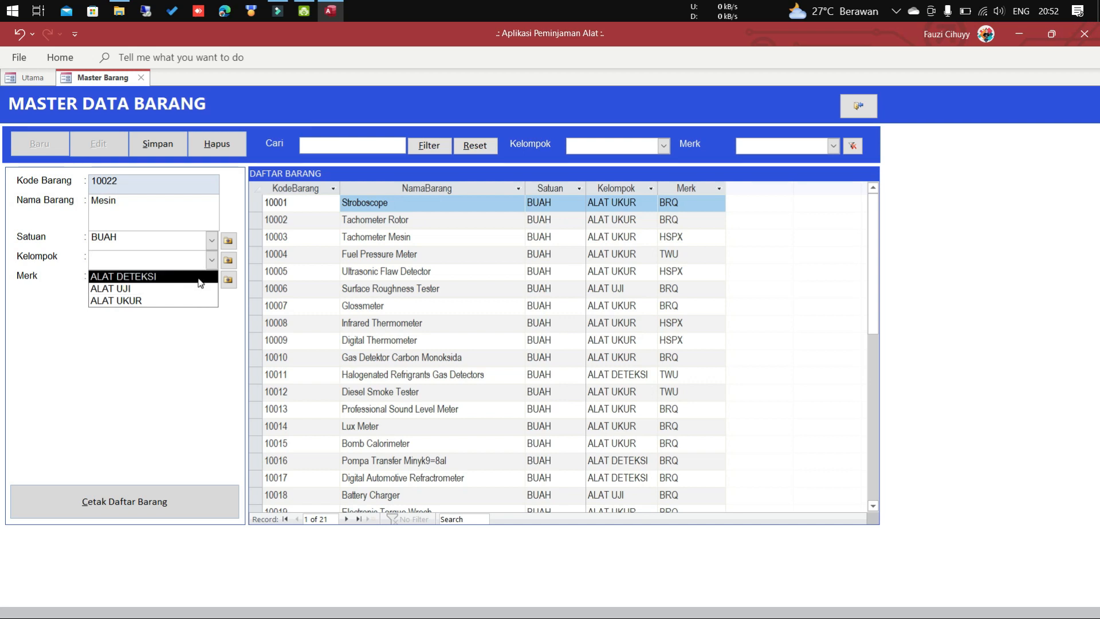
pyautogui.click(207, 276)
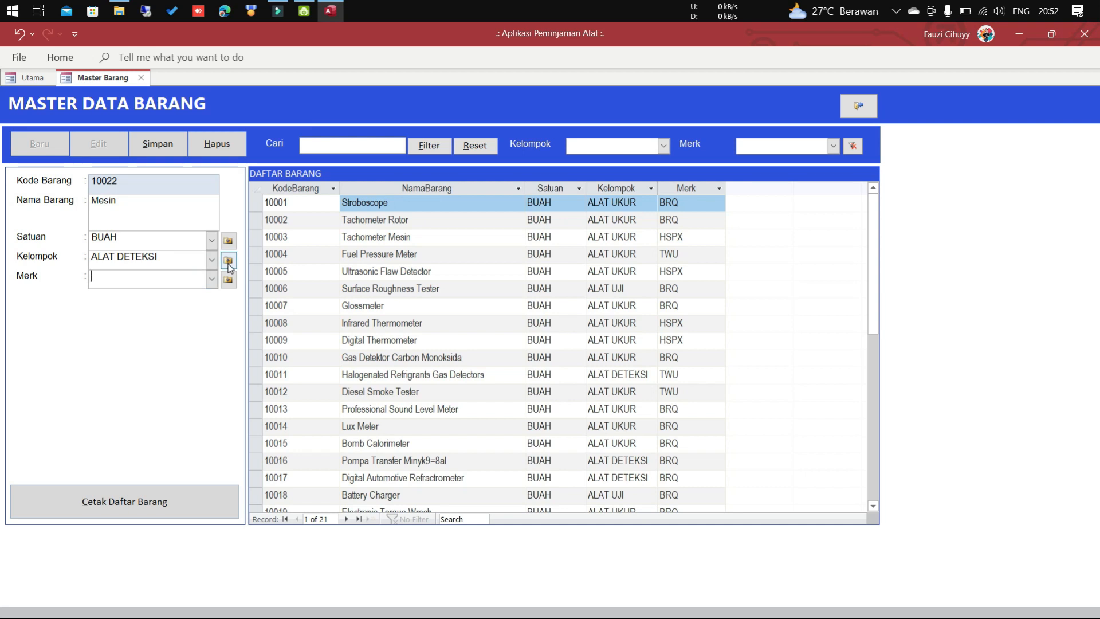
pyautogui.click(228, 263)
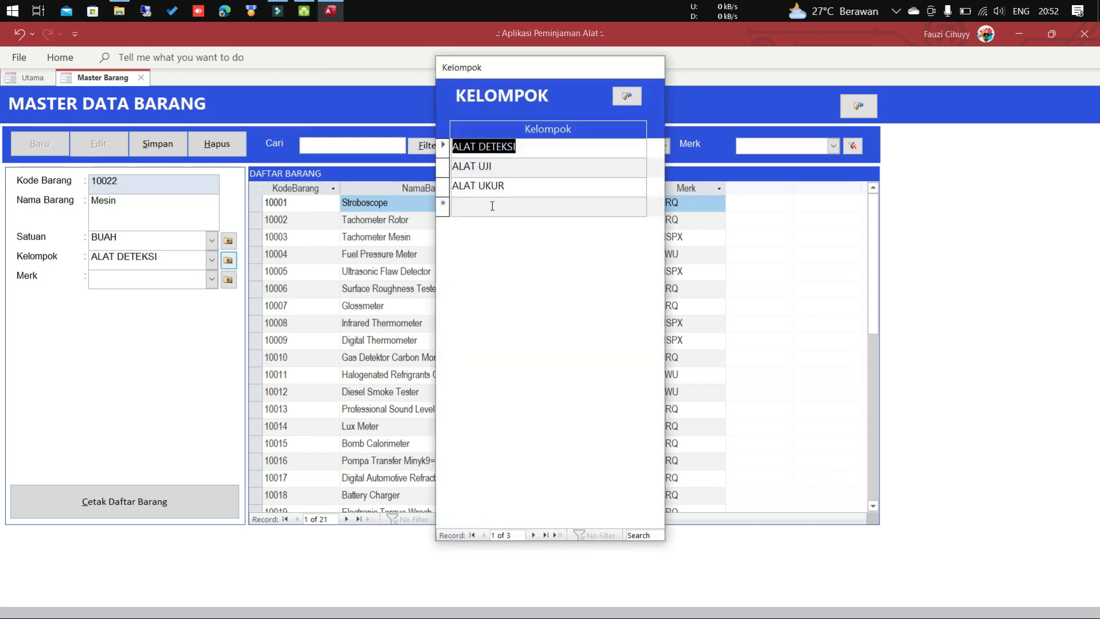
# Add MESIN as a new Kelompok entry and select it as item 10022's group.
pyautogui.click(492, 206)
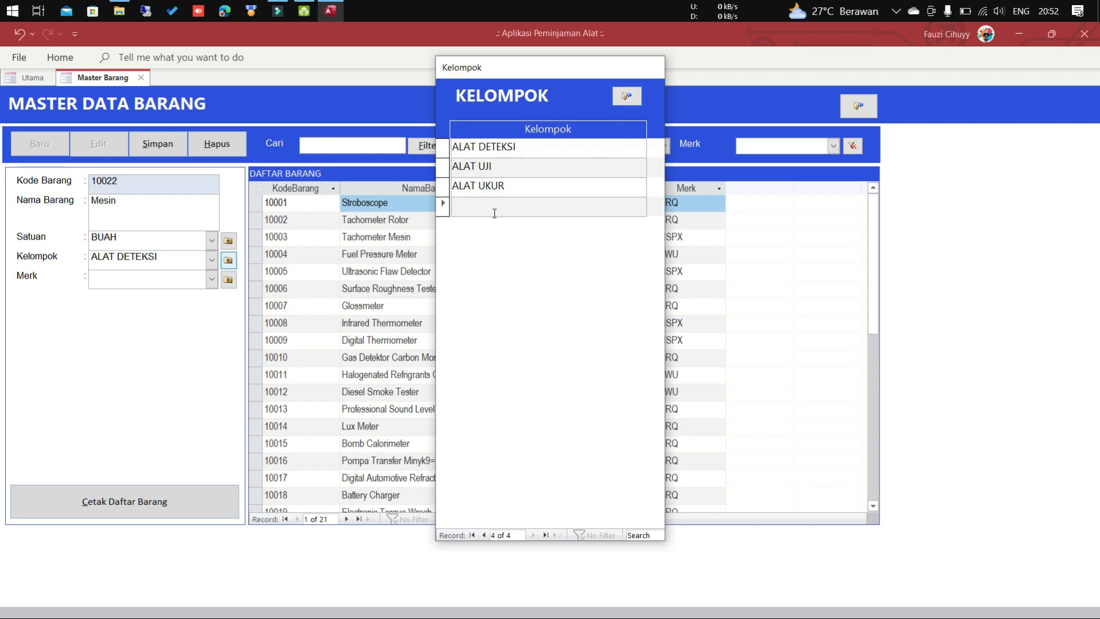
pyautogui.write('Mes')
pyautogui.press('BackSpace')
pyautogui.press('BackSpace')
pyautogui.write('ESIN')
pyautogui.click(627, 96)
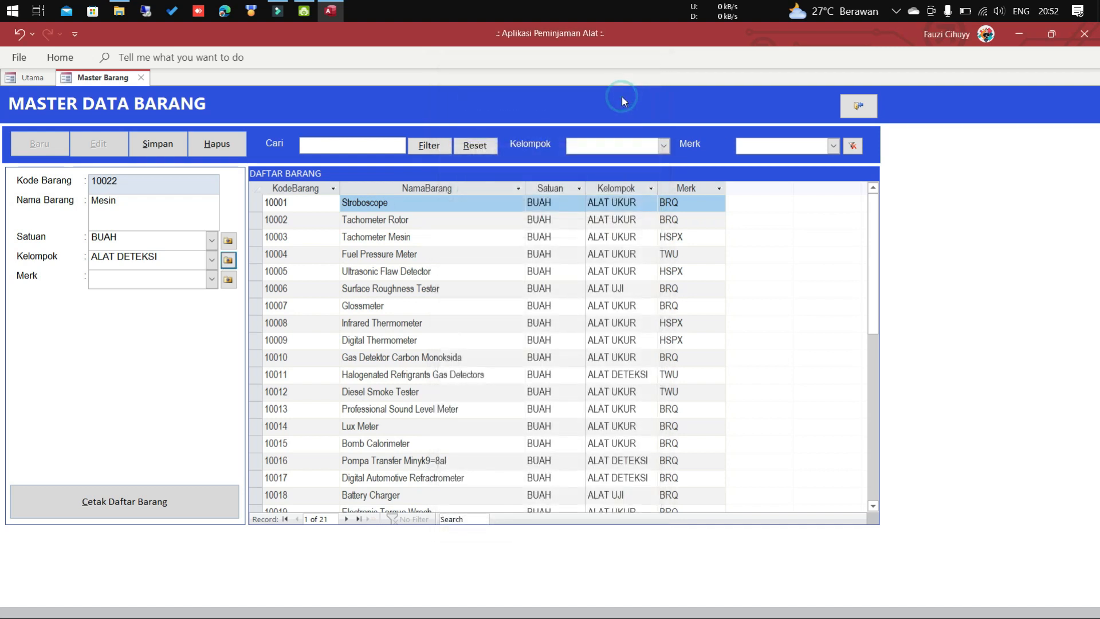
pyautogui.click(212, 261)
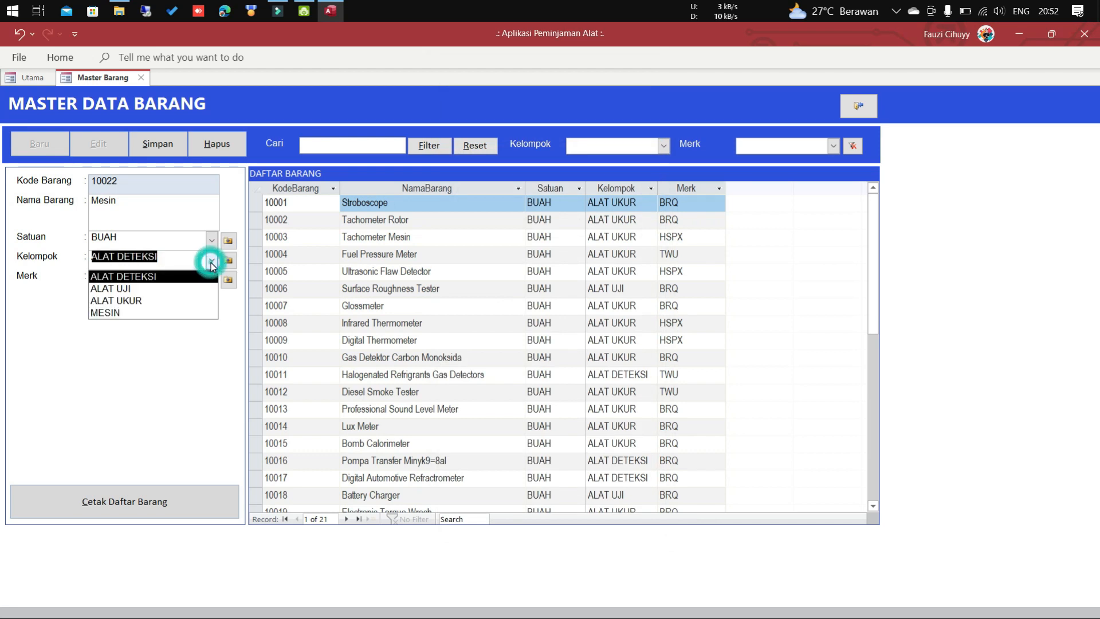
pyautogui.click(173, 315)
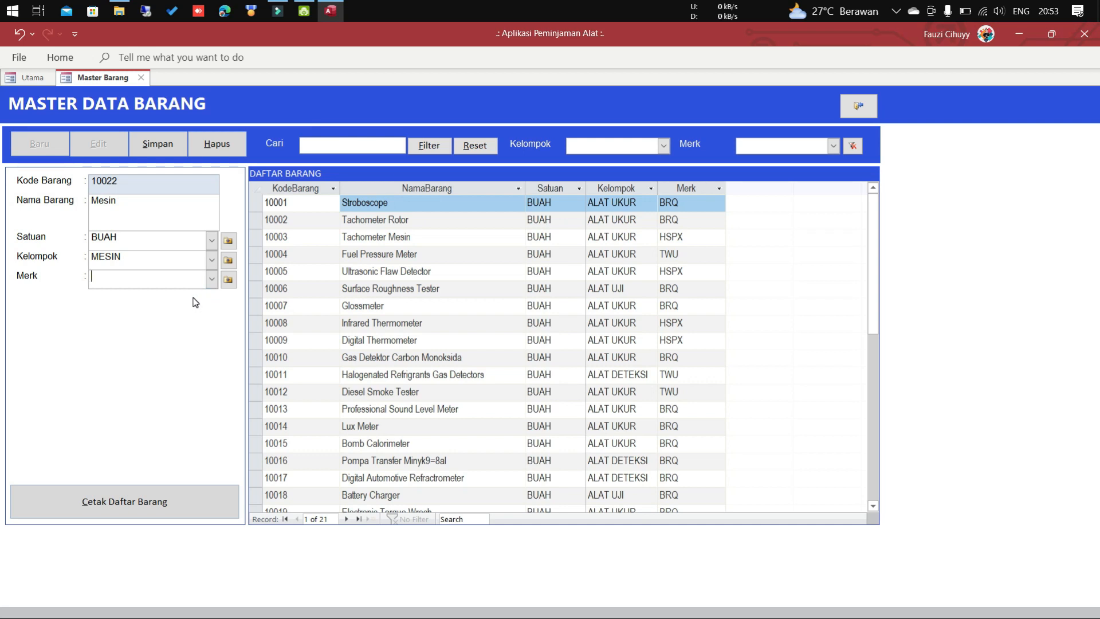
# Pick BRQ as Mesin's brand and save item 10022 with Simpan.
pyautogui.click(212, 281)
pyautogui.click(212, 281)
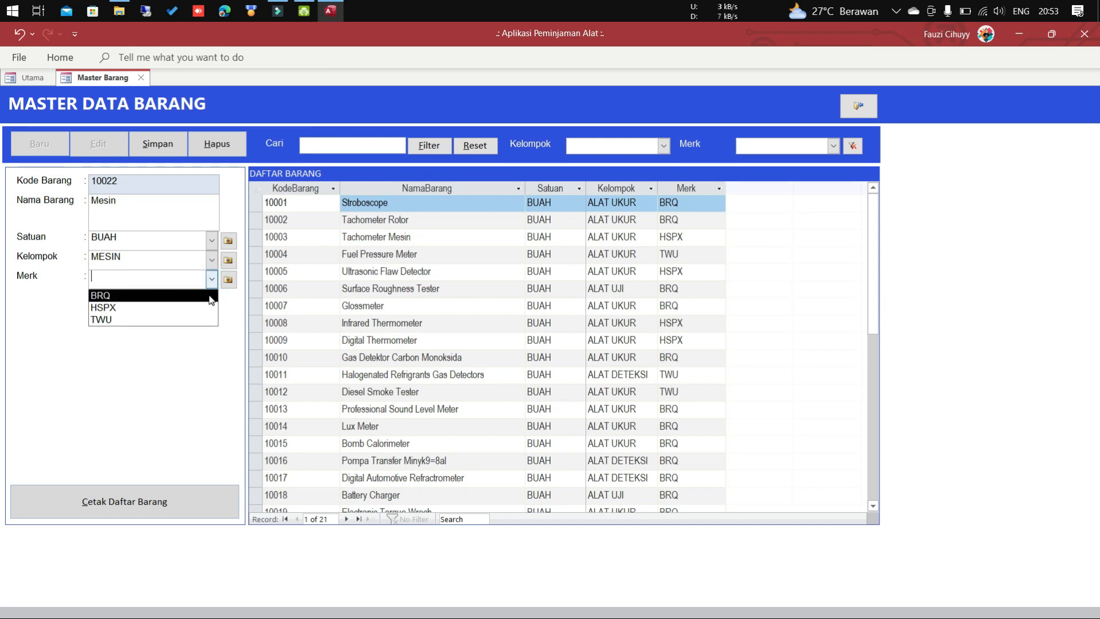
pyautogui.click(209, 296)
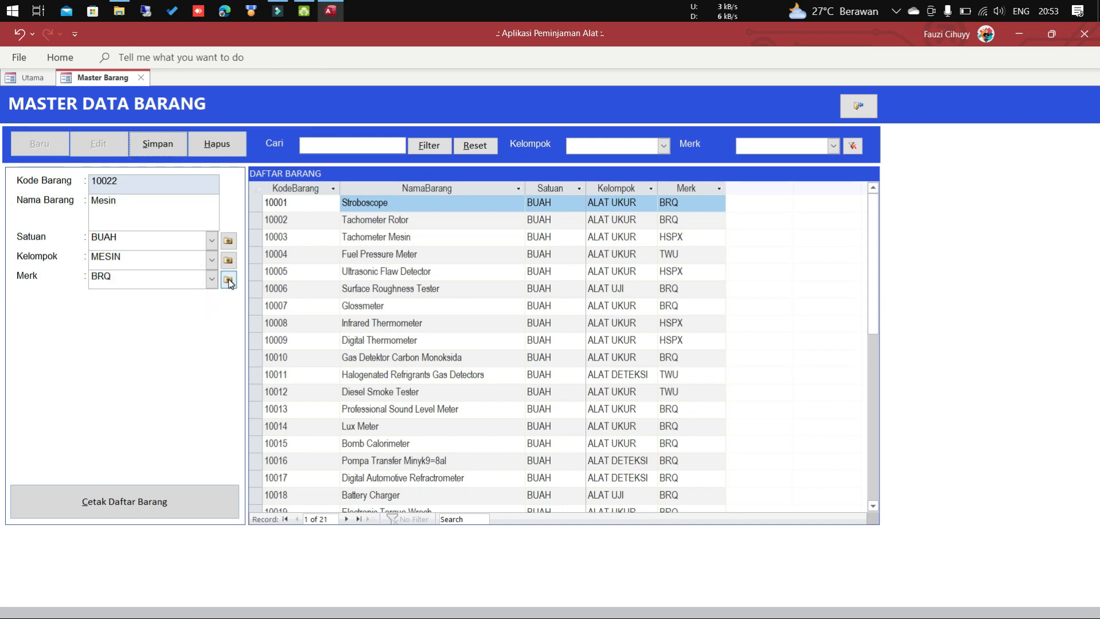
pyautogui.click(228, 280)
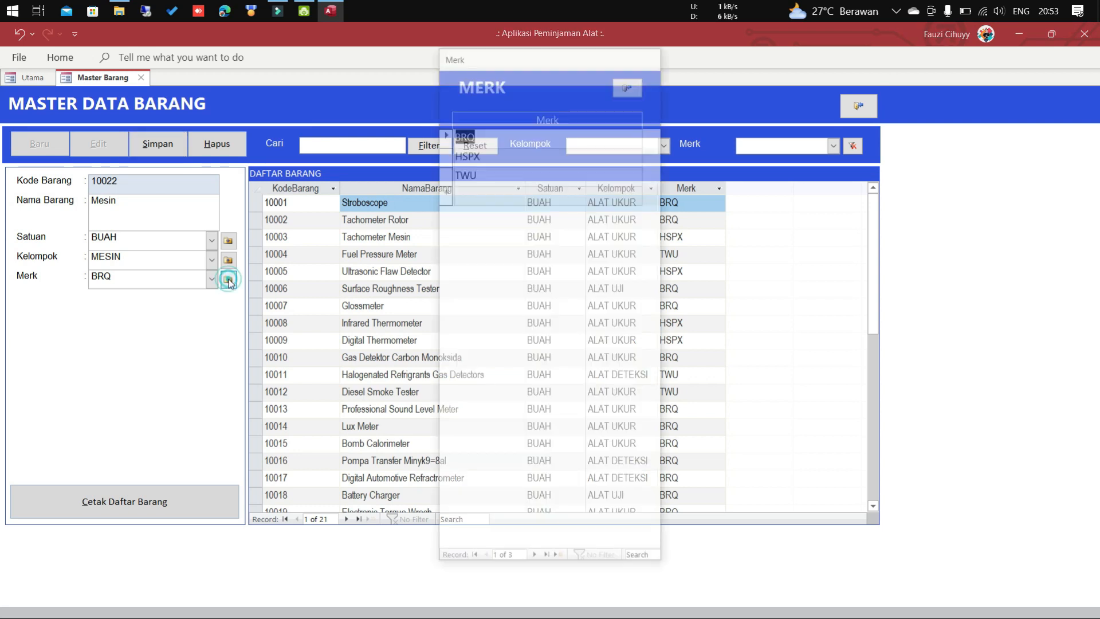
pyautogui.click(630, 83)
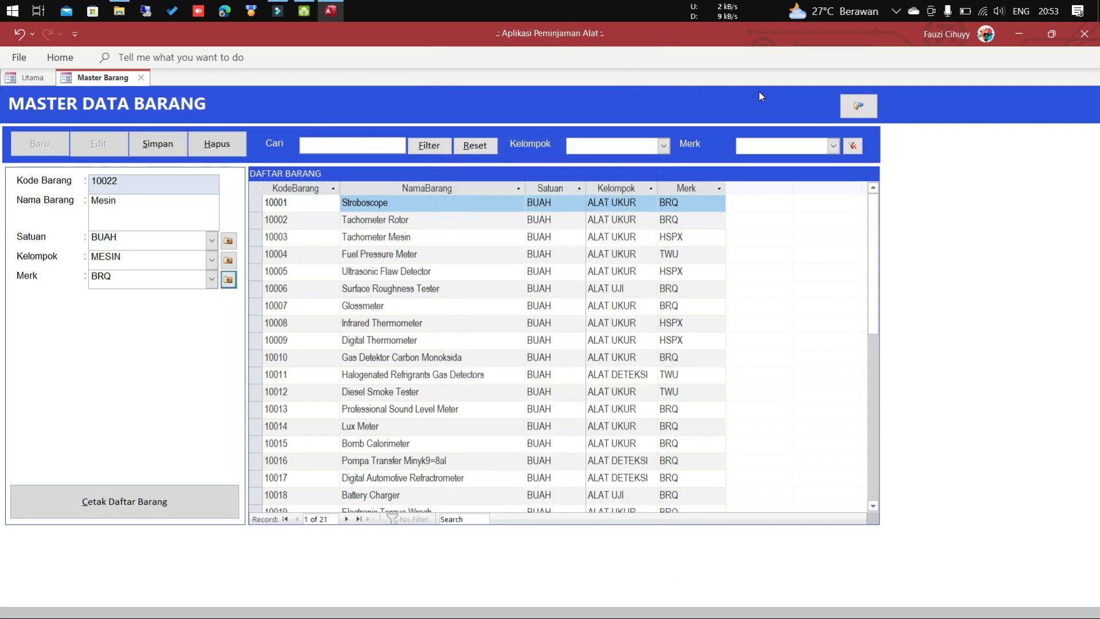
pyautogui.click(174, 152)
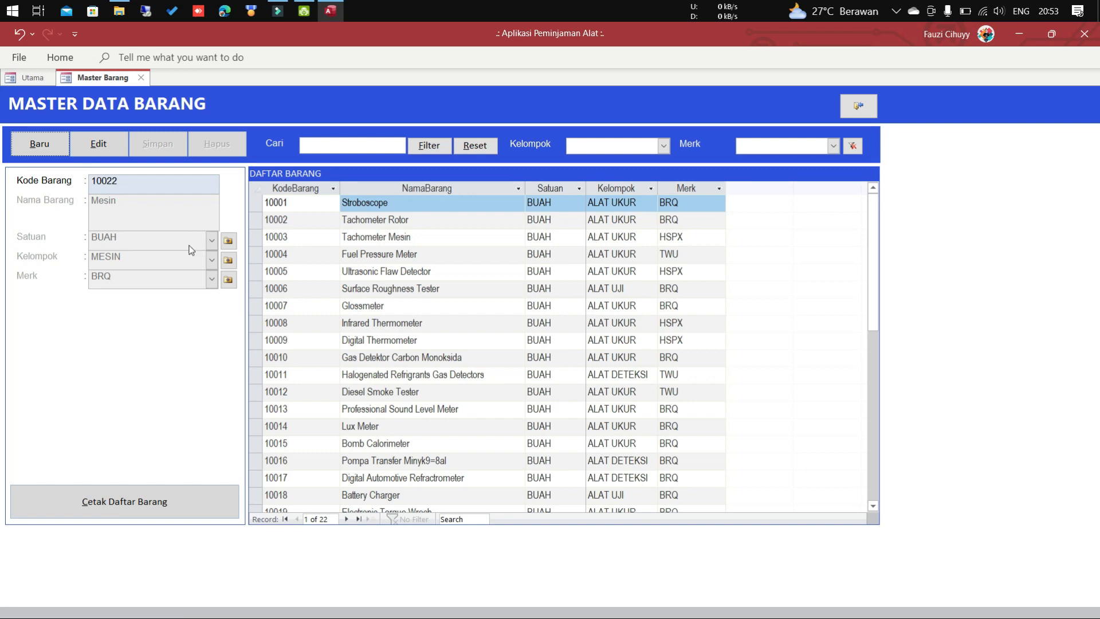
pyautogui.click(383, 269)
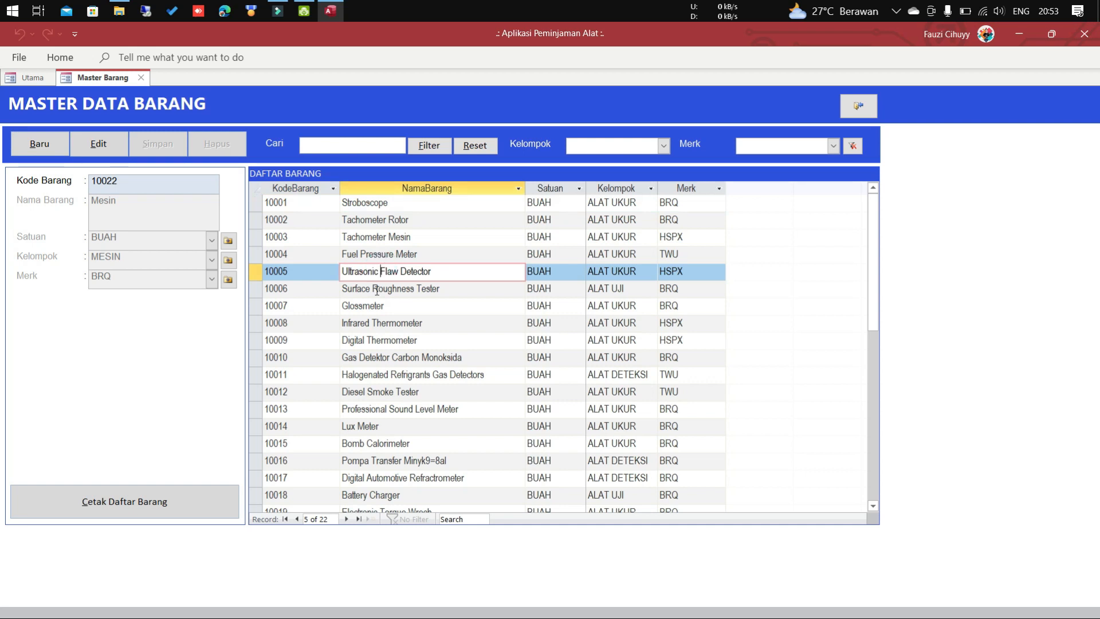
# Confirm Mesin (10022) is the last row in Daftar Barang, then exit Master Barang.
pyautogui.scroll(-6, 385, 275)
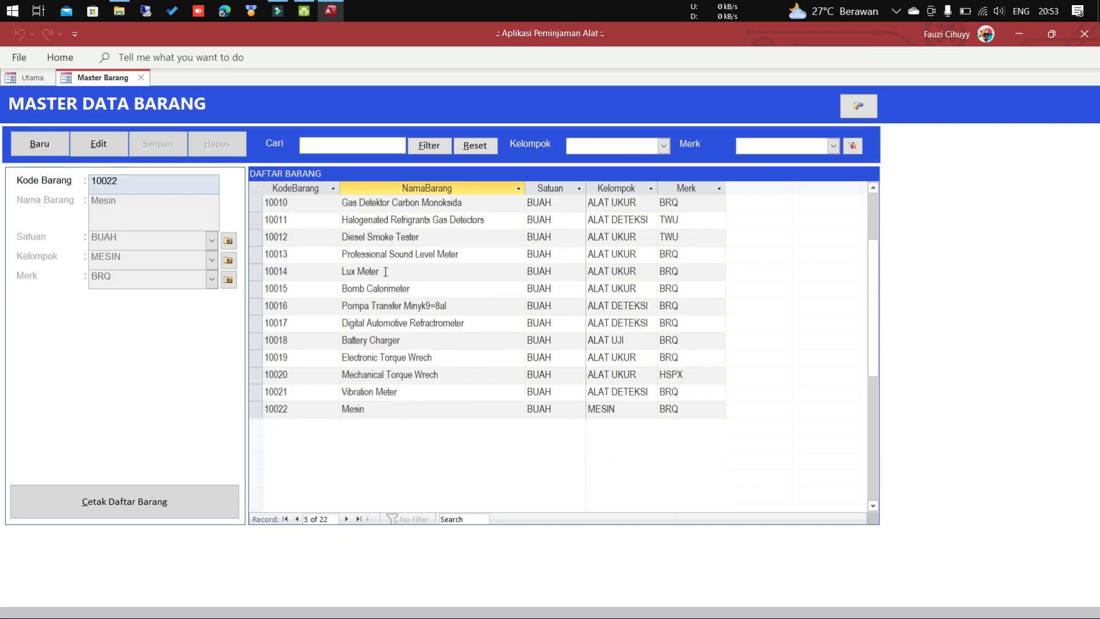
pyautogui.click(385, 256)
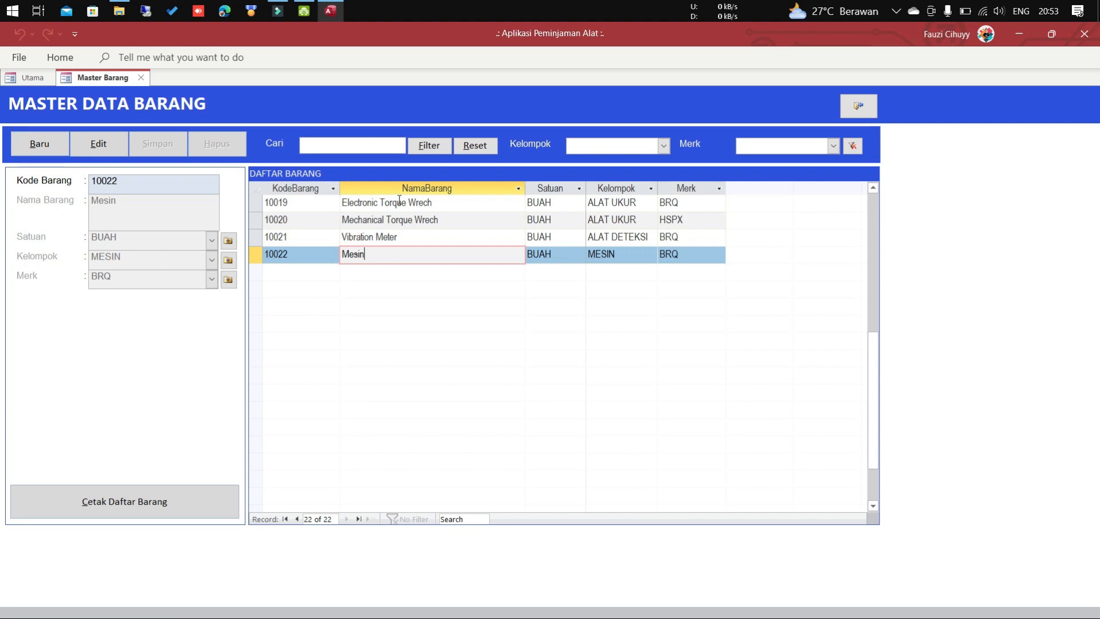
pyautogui.scroll(6, 399, 200)
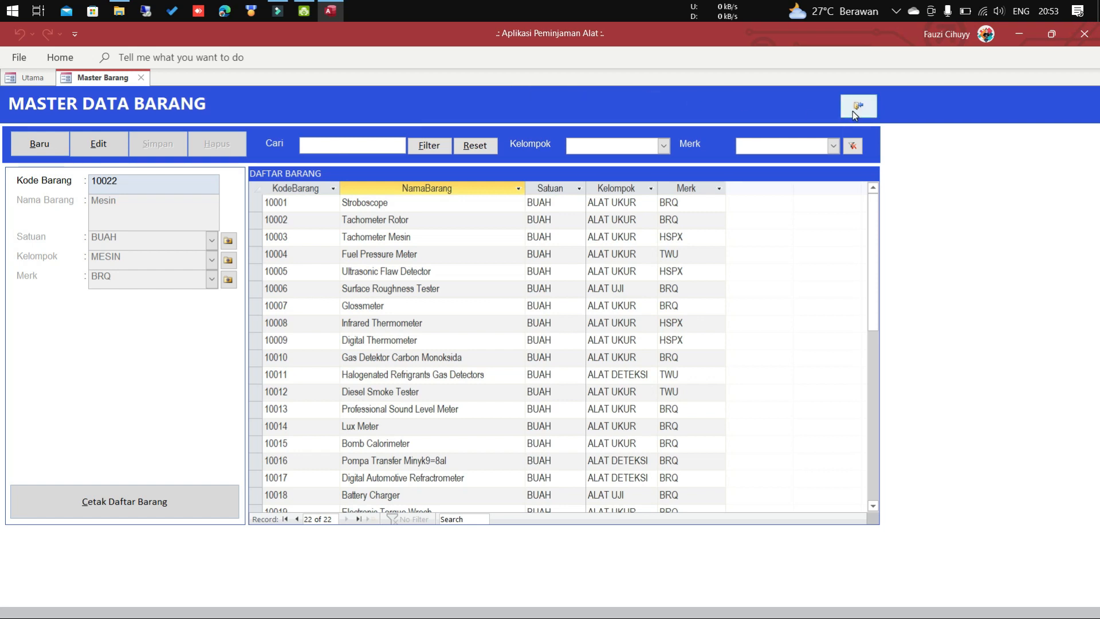
pyautogui.click(857, 106)
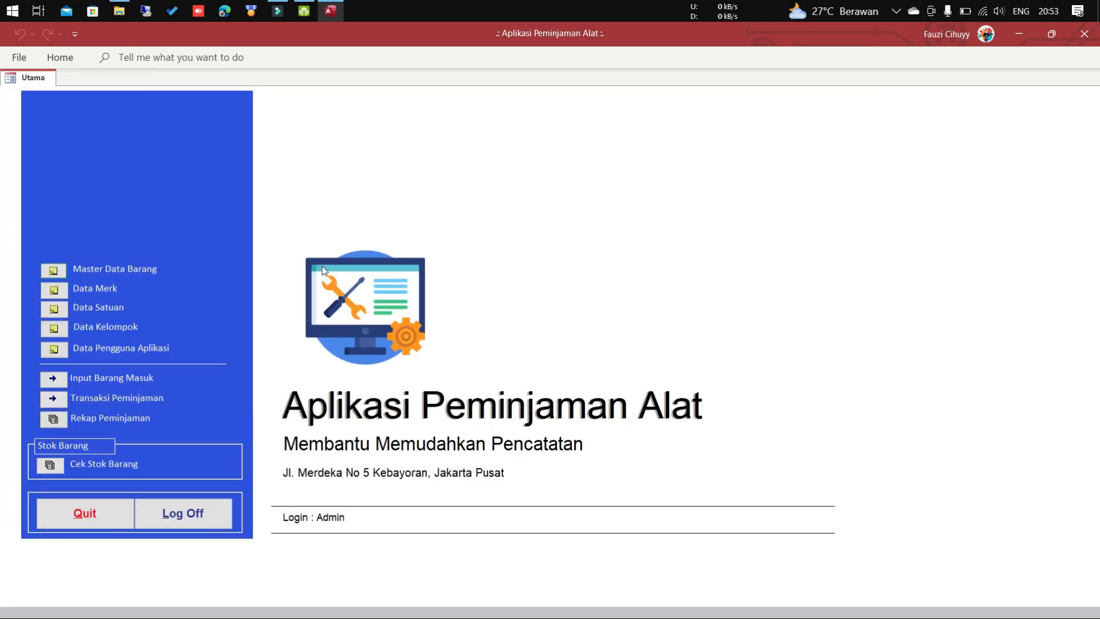
pyautogui.click(54, 295)
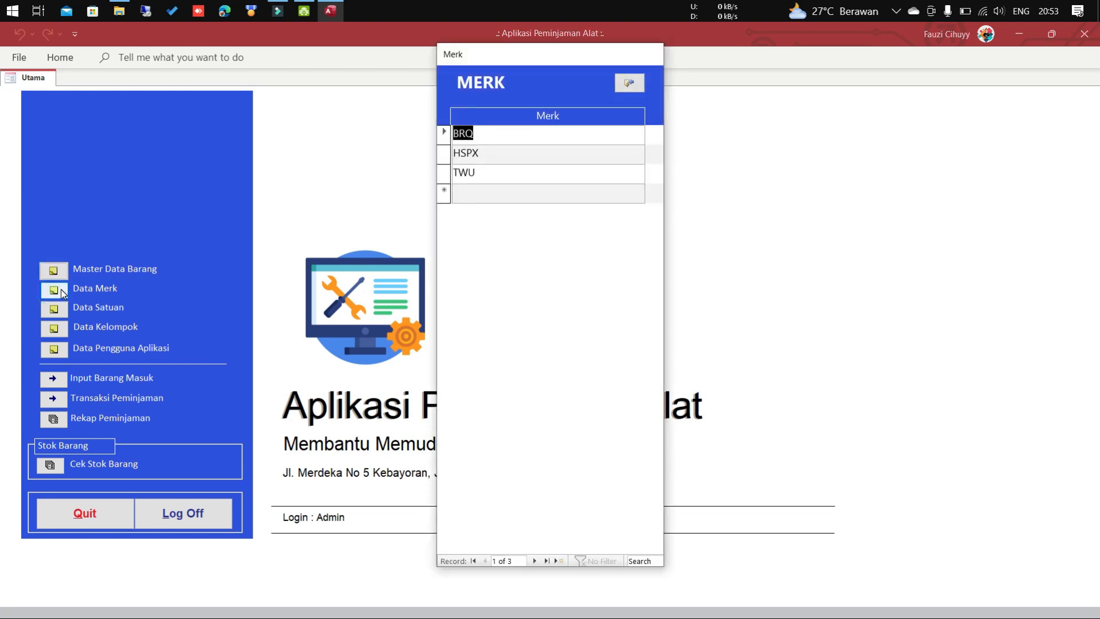
pyautogui.click(633, 84)
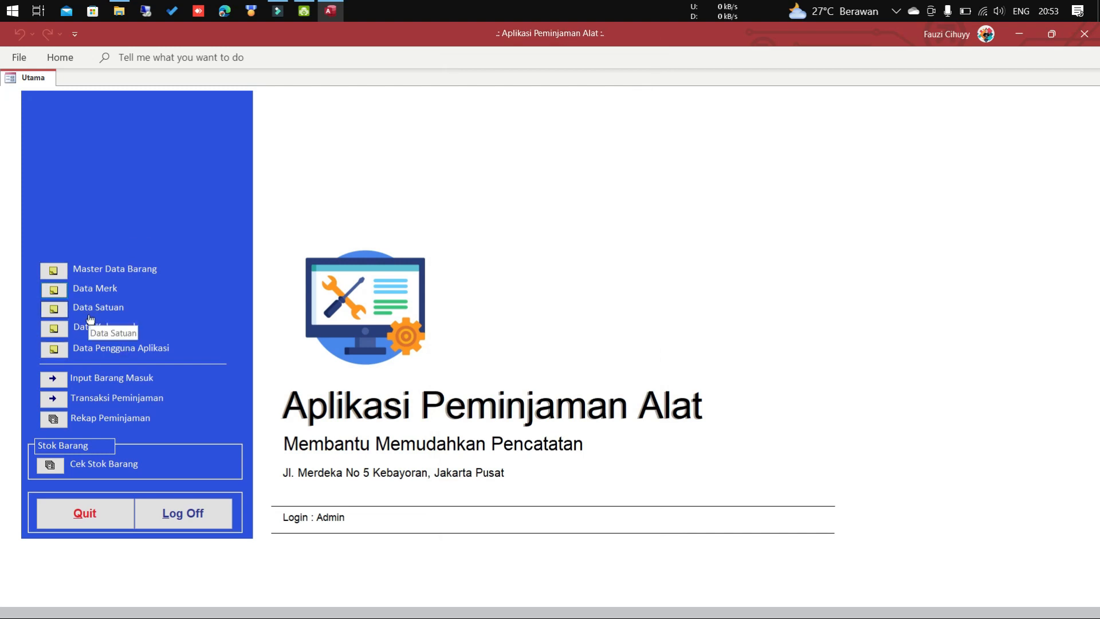
pyautogui.click(54, 312)
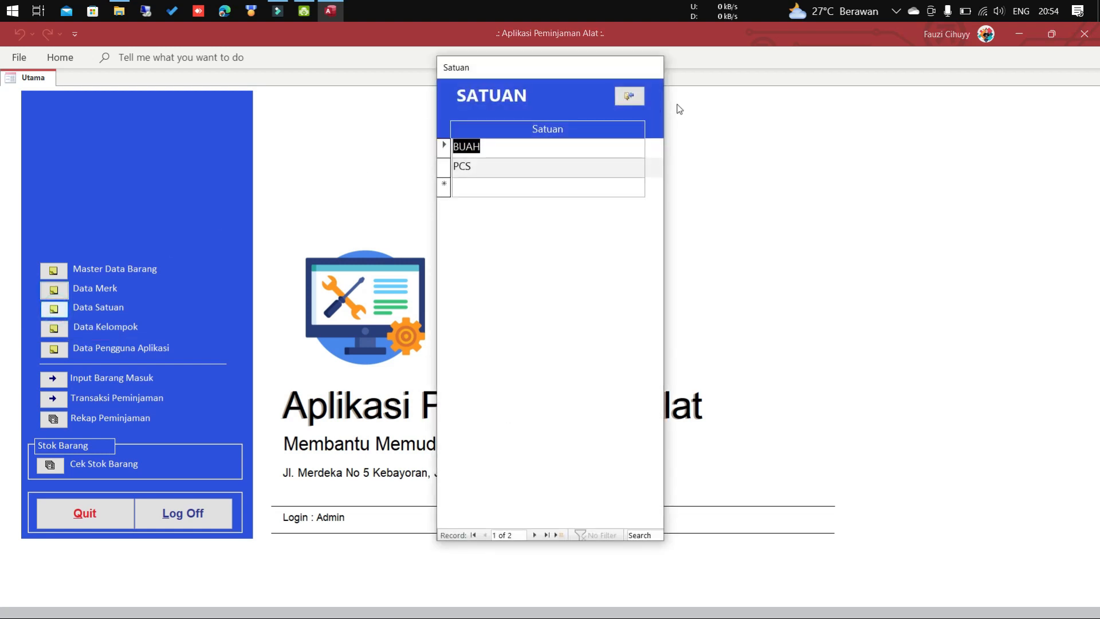
pyautogui.click(629, 96)
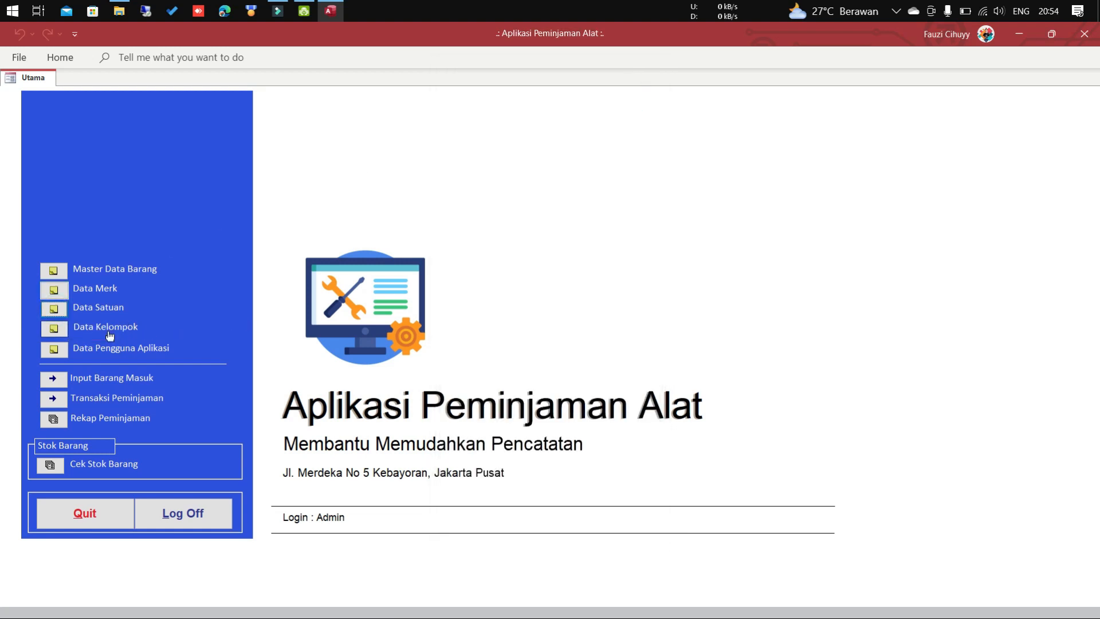
pyautogui.click(54, 328)
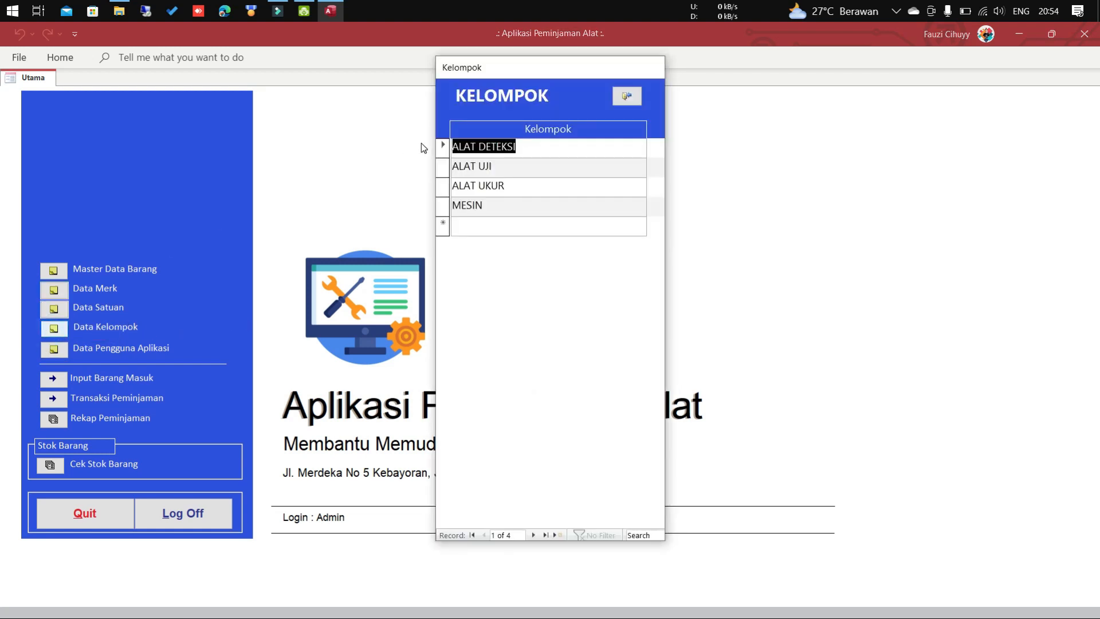
pyautogui.click(627, 96)
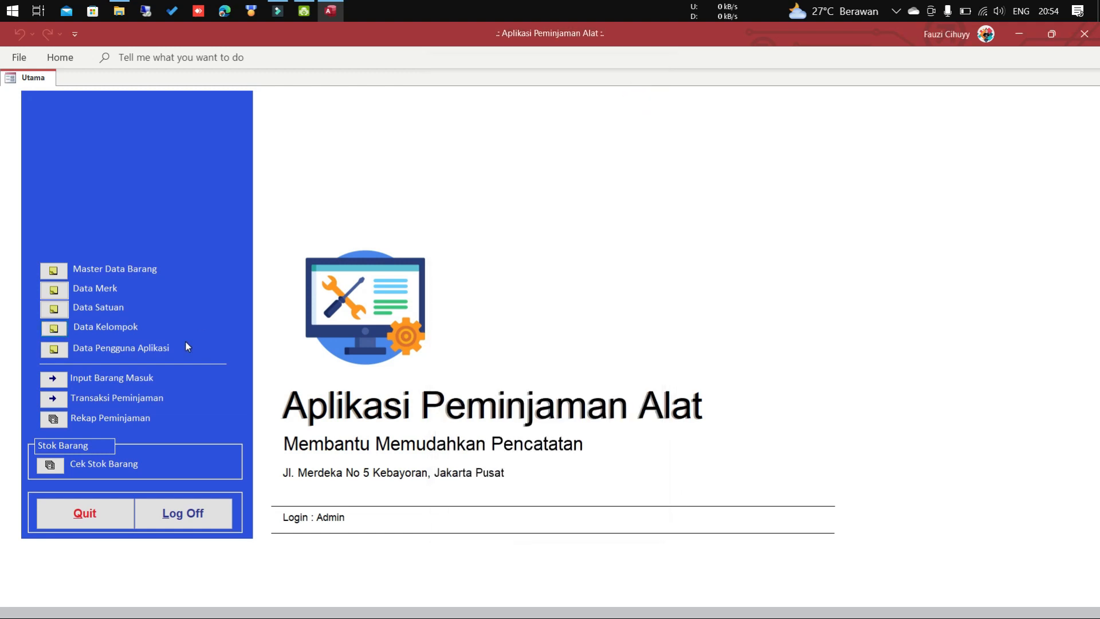
pyautogui.click(54, 350)
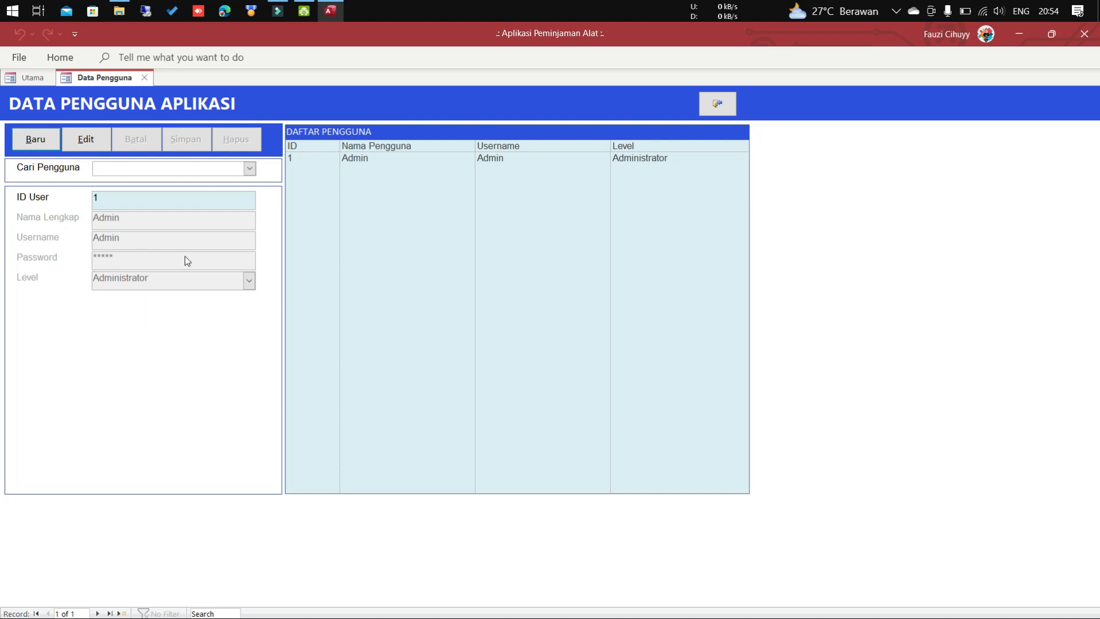
pyautogui.click(717, 103)
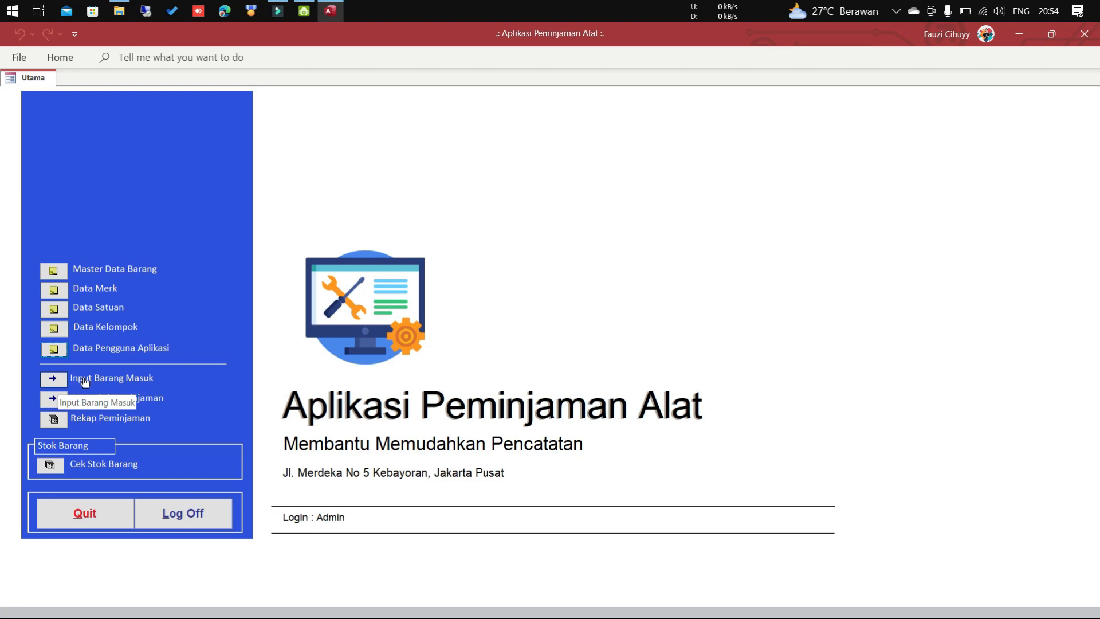
# Open Input Barang Masuk and start a new incoming-goods record.
pyautogui.click(50, 386)
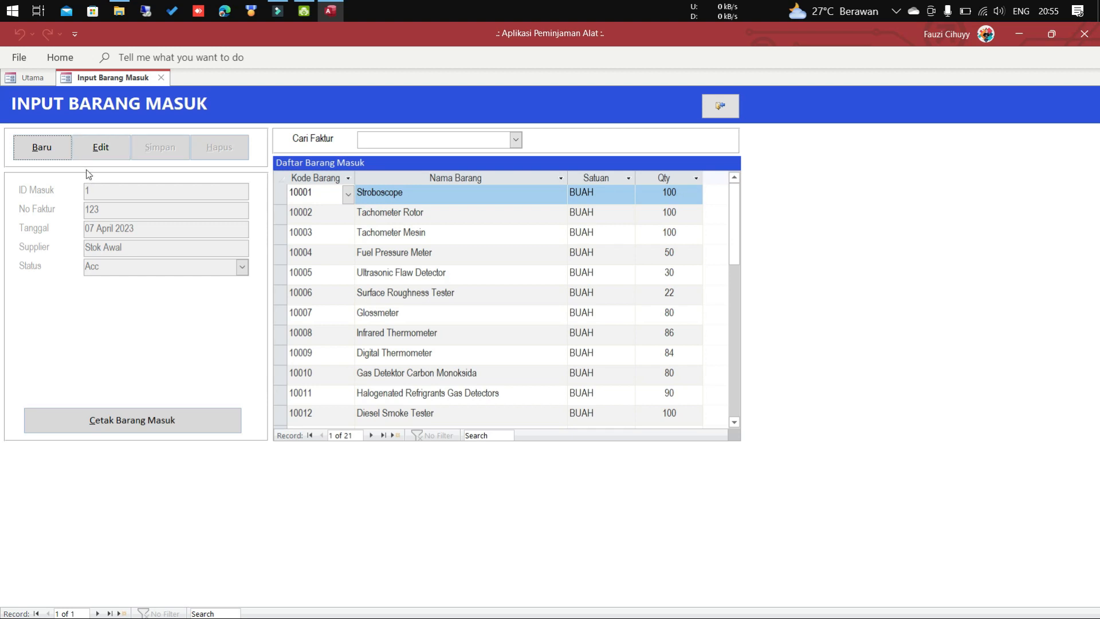
pyautogui.click(59, 157)
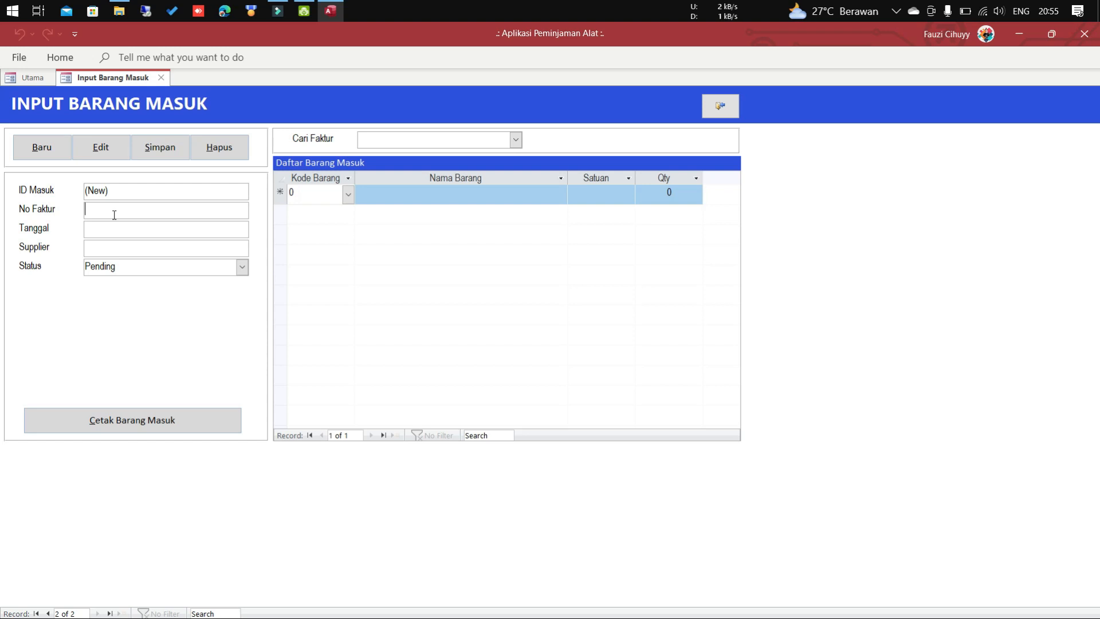
# Enter invoice NF001, date 21 June 2023 and supplier YAMAHA on the new incoming-goods record.
pyautogui.write('NF001')
pyautogui.click(112, 226)
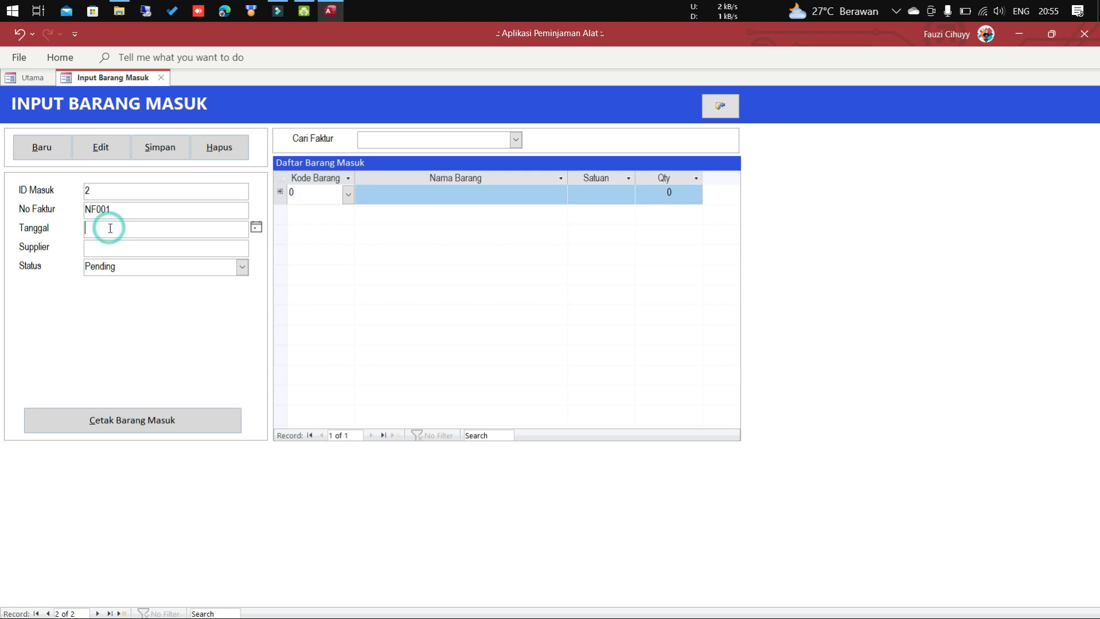
pyautogui.click(256, 227)
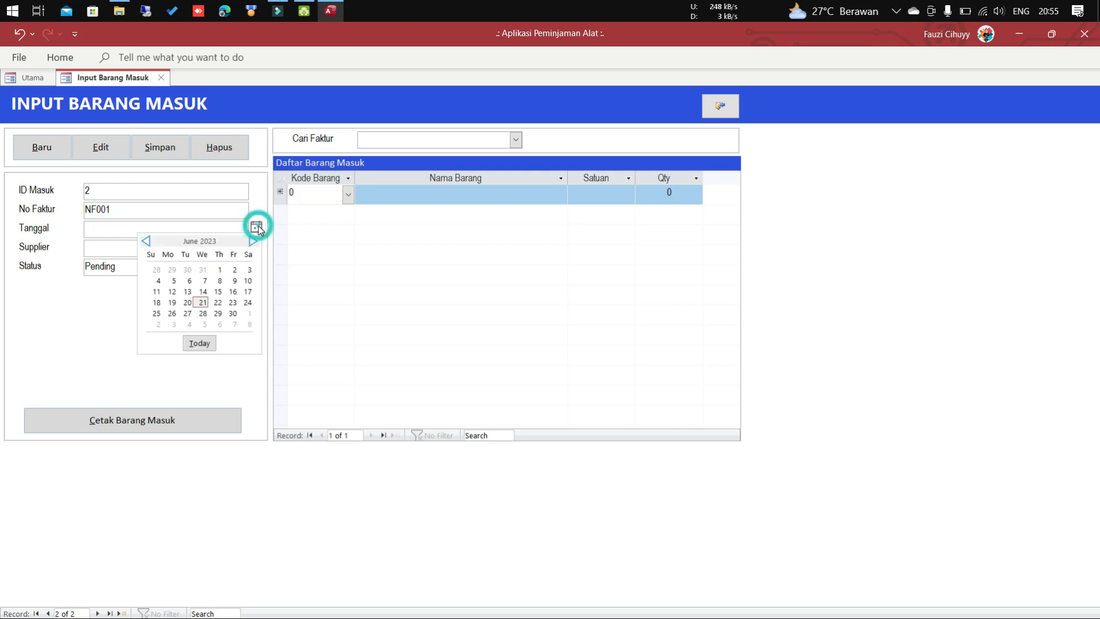
pyautogui.click(202, 305)
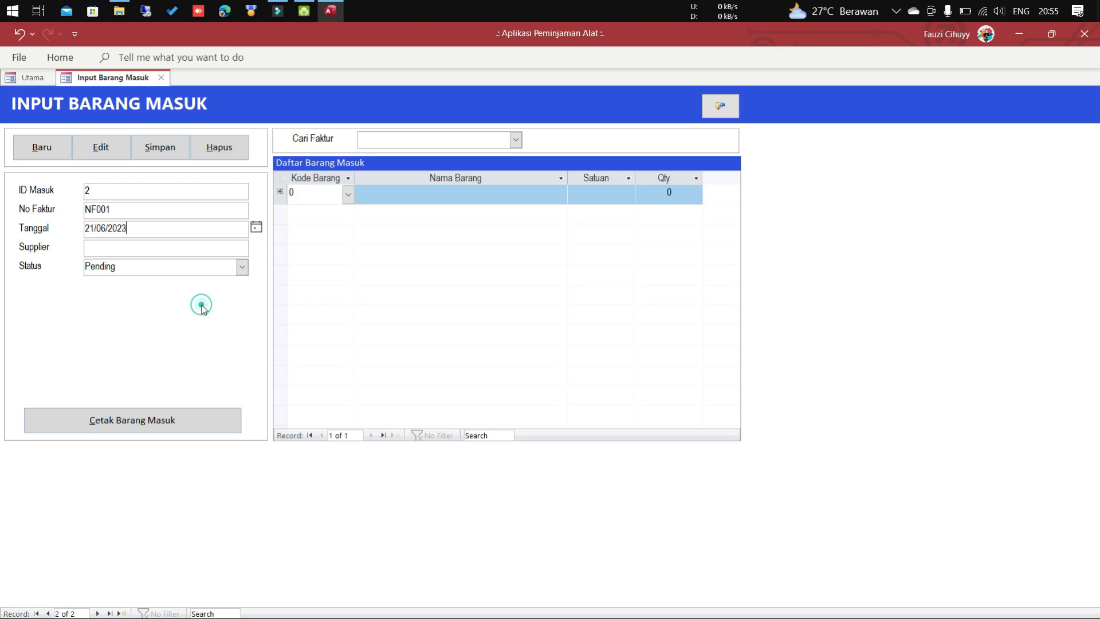
pyautogui.click(228, 250)
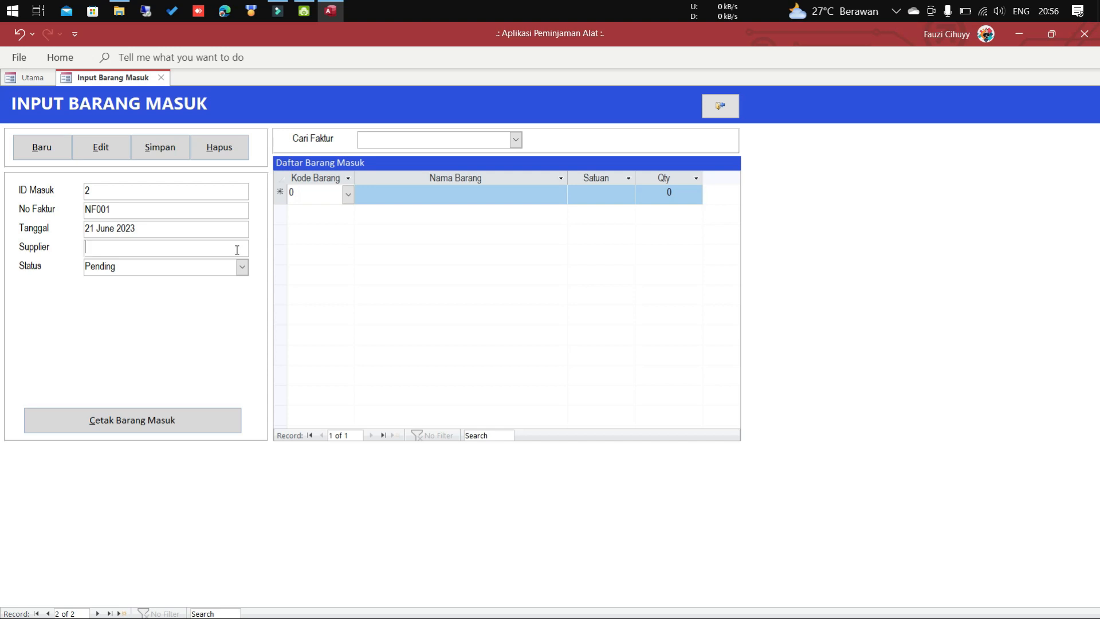
pyautogui.write('YAMAHA')
pyautogui.click(242, 268)
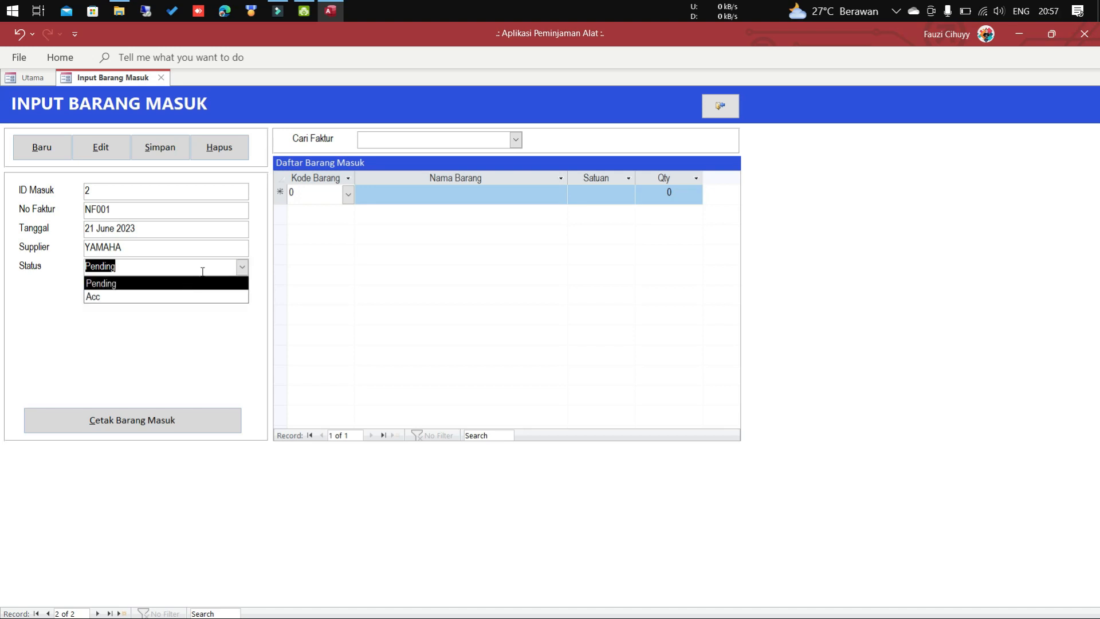
# Keep status Pending and add Infrared Thermometer with quantity 100 as the first line.
pyautogui.click(239, 265)
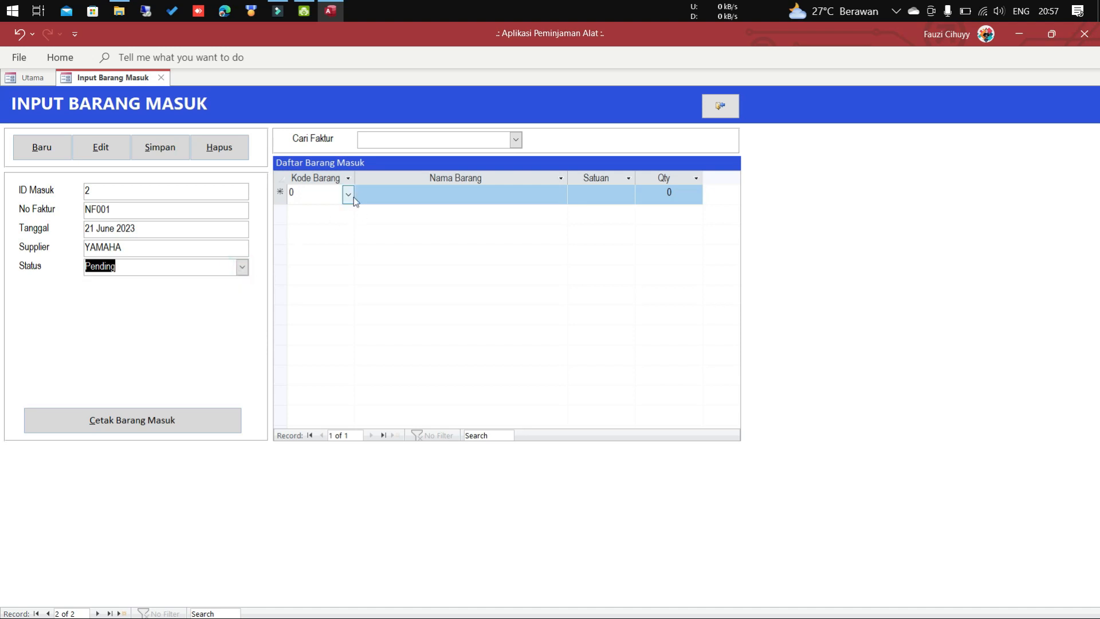
pyautogui.click(431, 195)
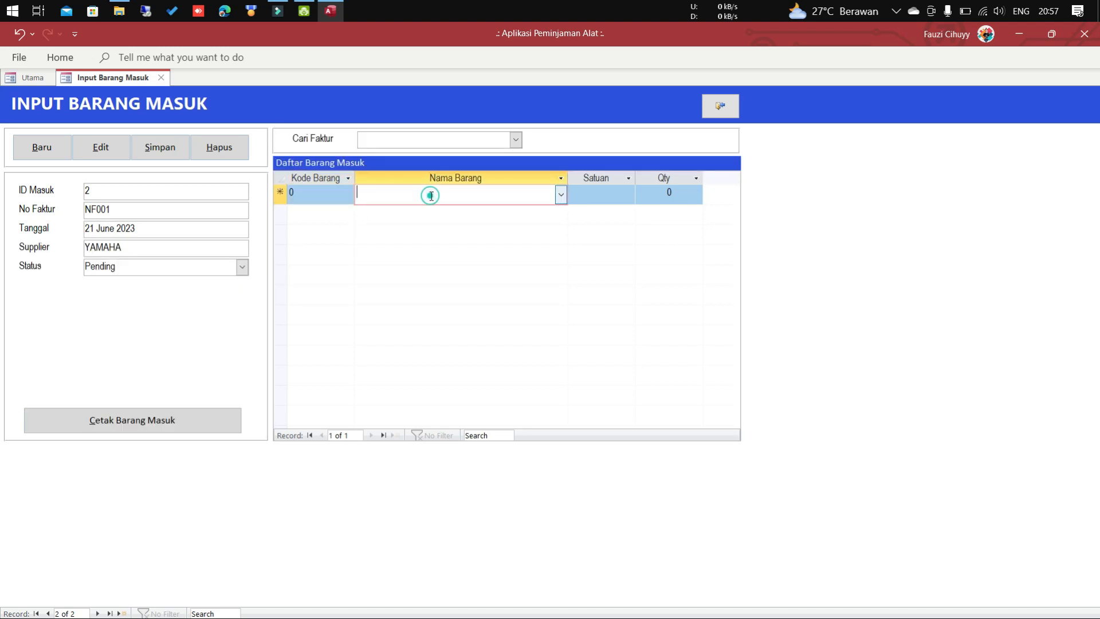
pyautogui.click(561, 195)
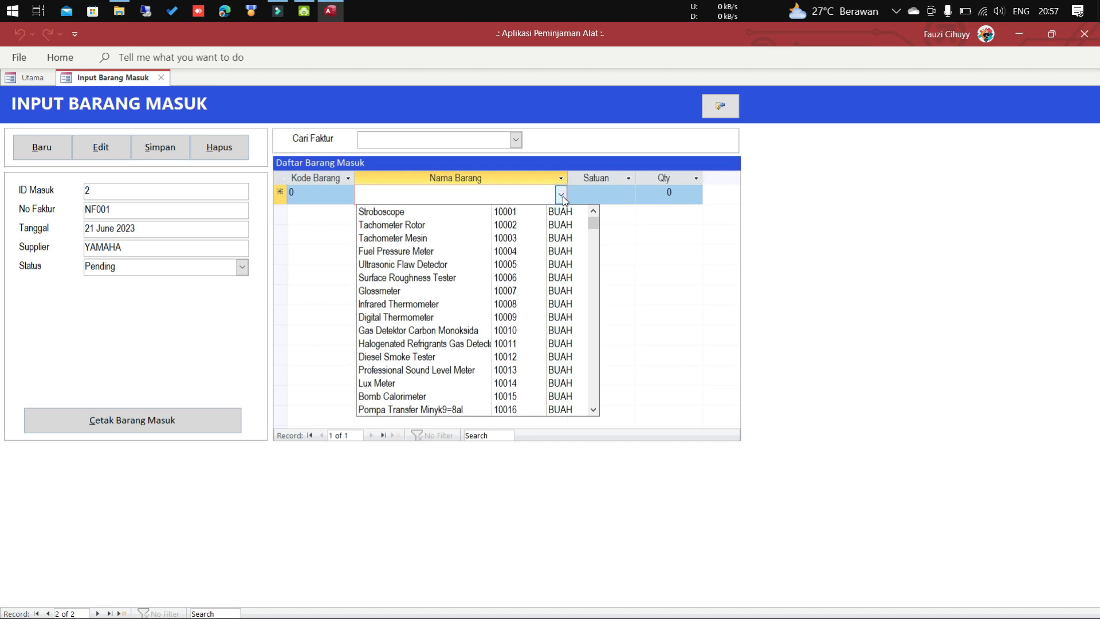
pyautogui.click(450, 305)
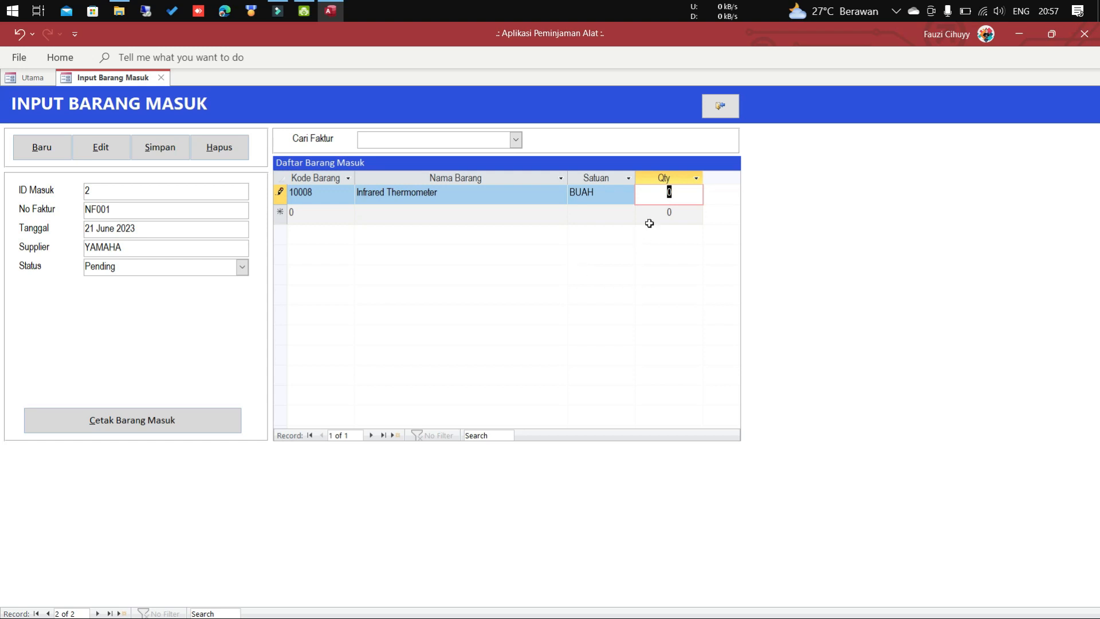
pyautogui.write('100')
pyautogui.press('Return')
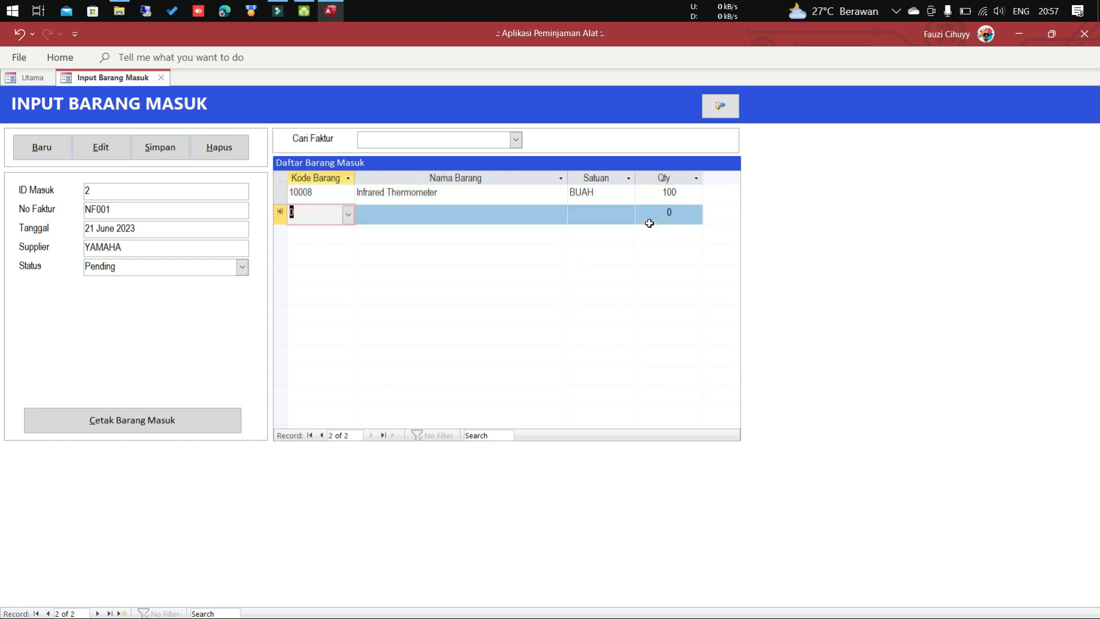
# Add Tachometer Rotor and Stroboscope lines, each with quantity 100.
pyautogui.click(561, 214)
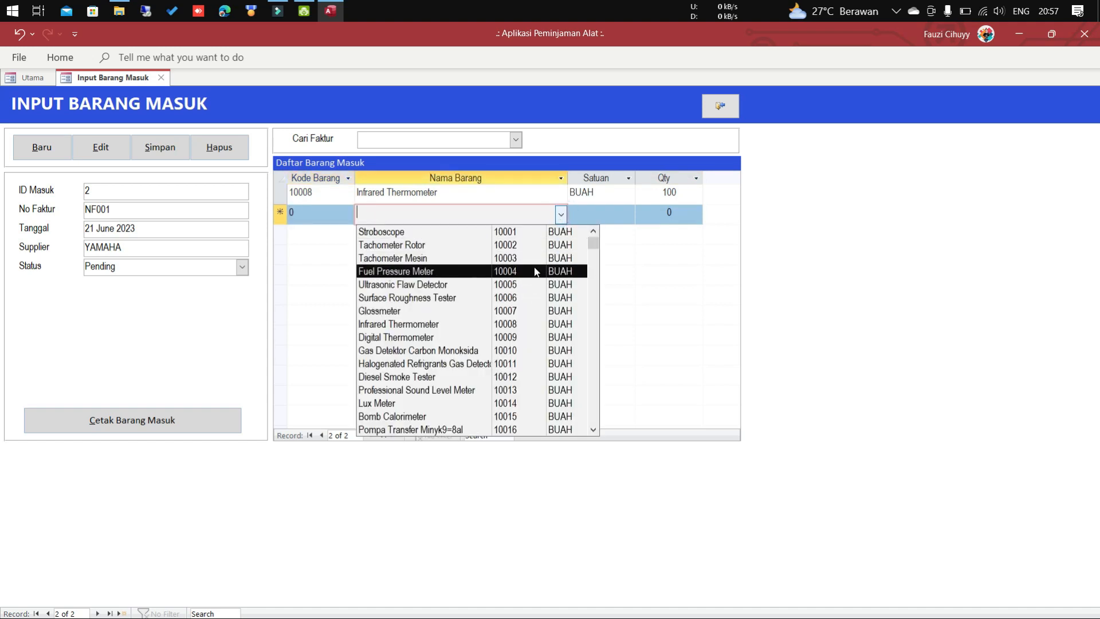
pyautogui.click(540, 247)
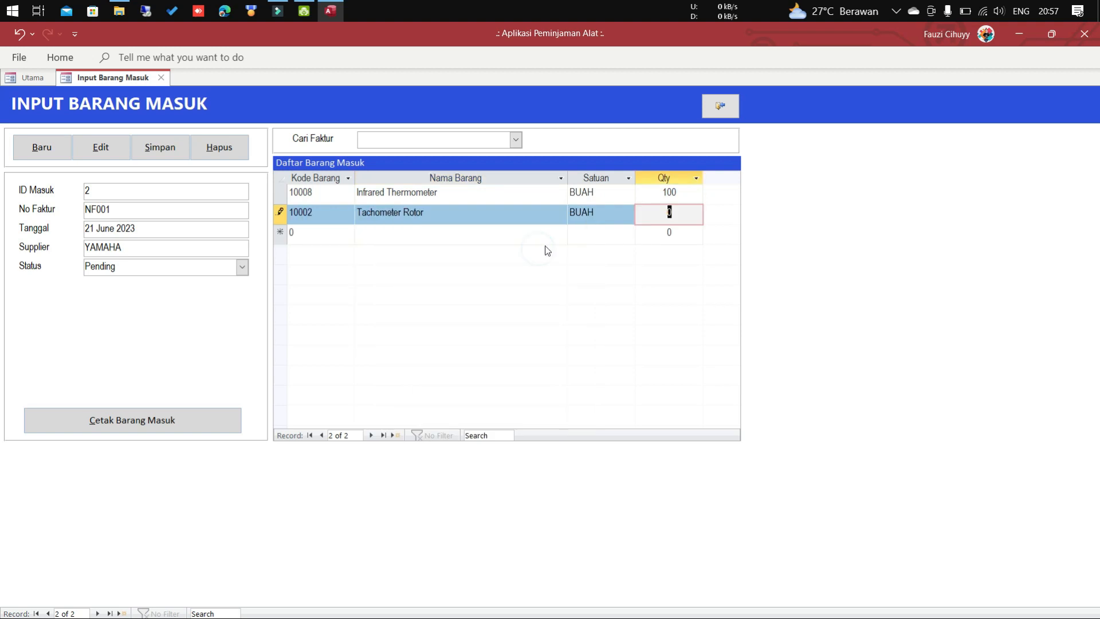
pyautogui.write('100')
pyautogui.press('Return')
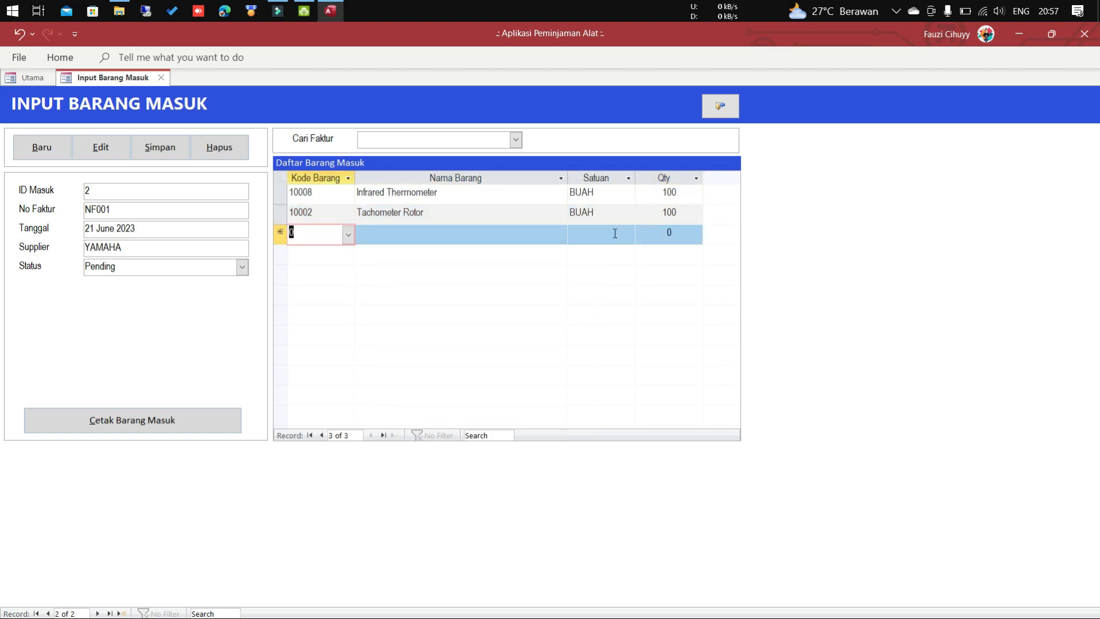
pyautogui.click(560, 233)
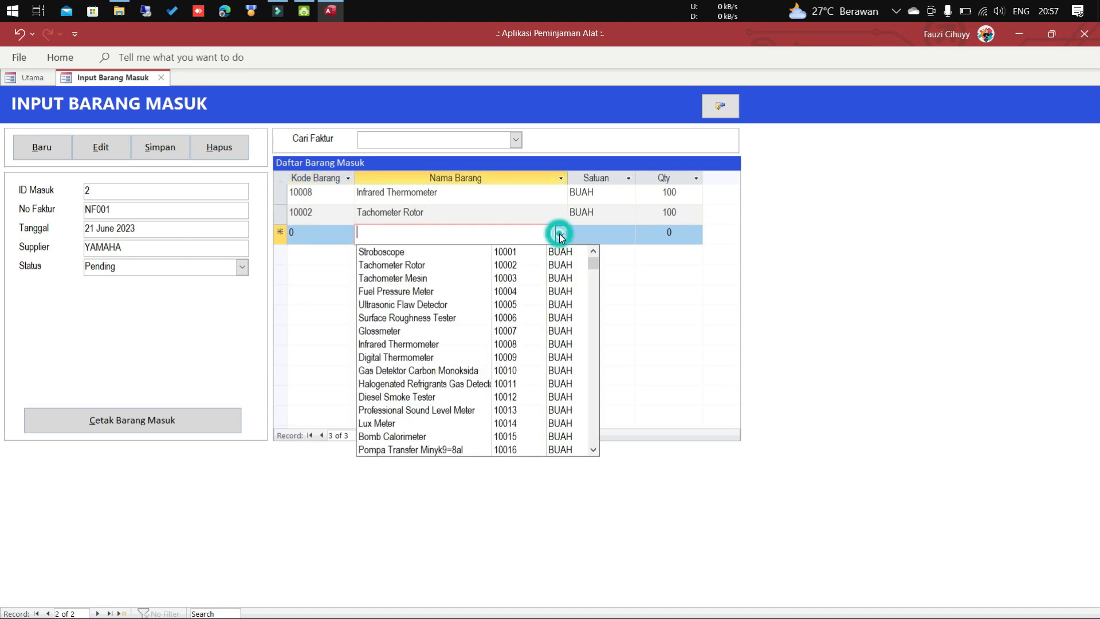
pyautogui.click(533, 252)
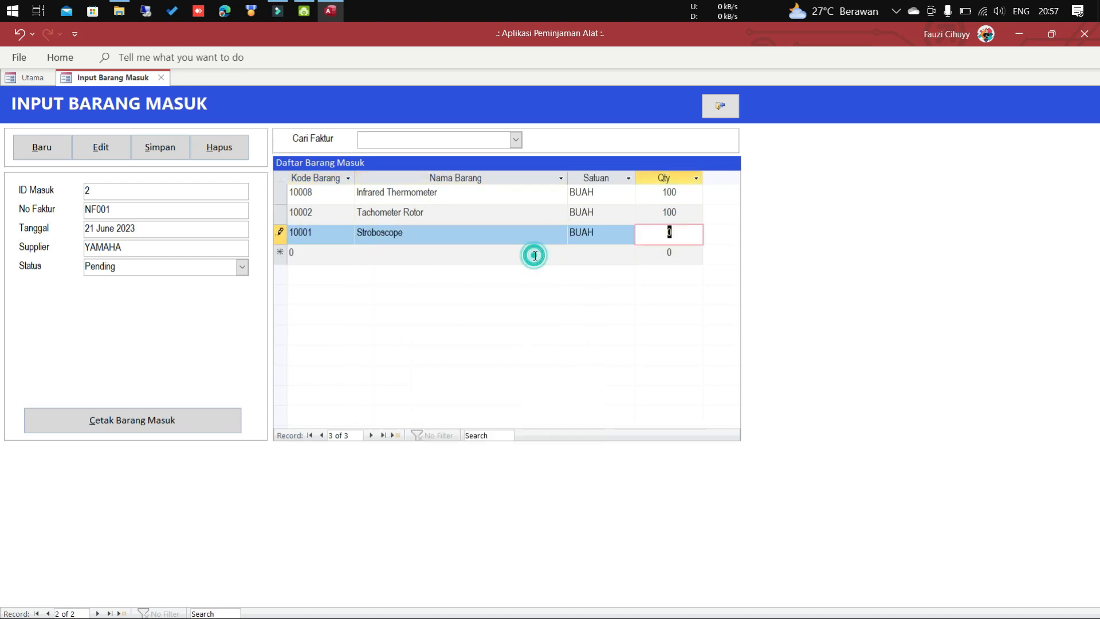
pyautogui.write('100')
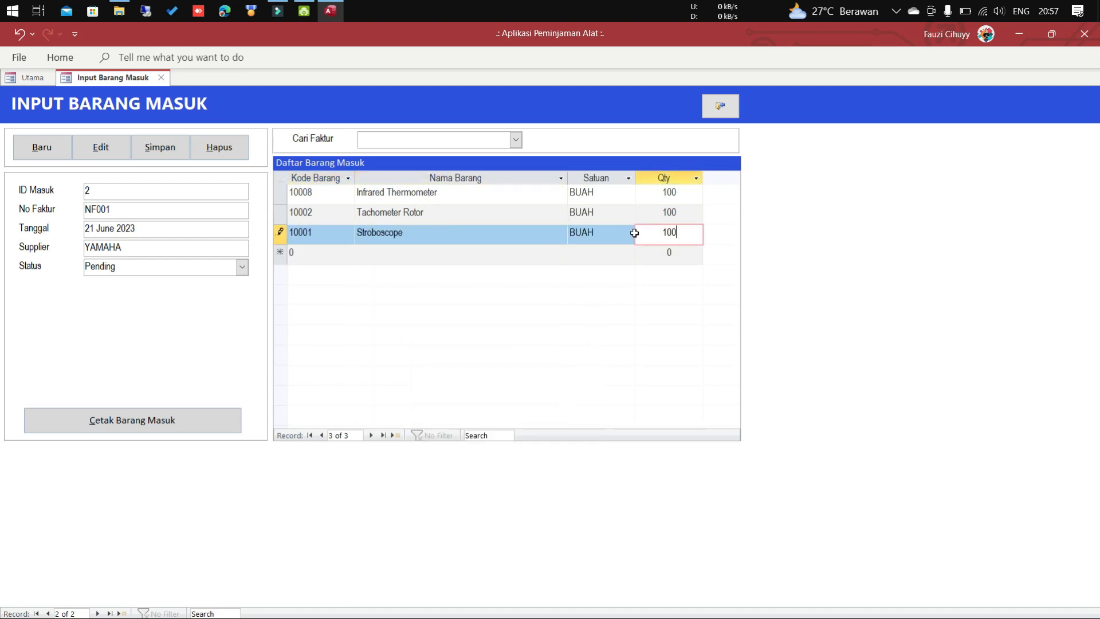
pyautogui.press('Return')
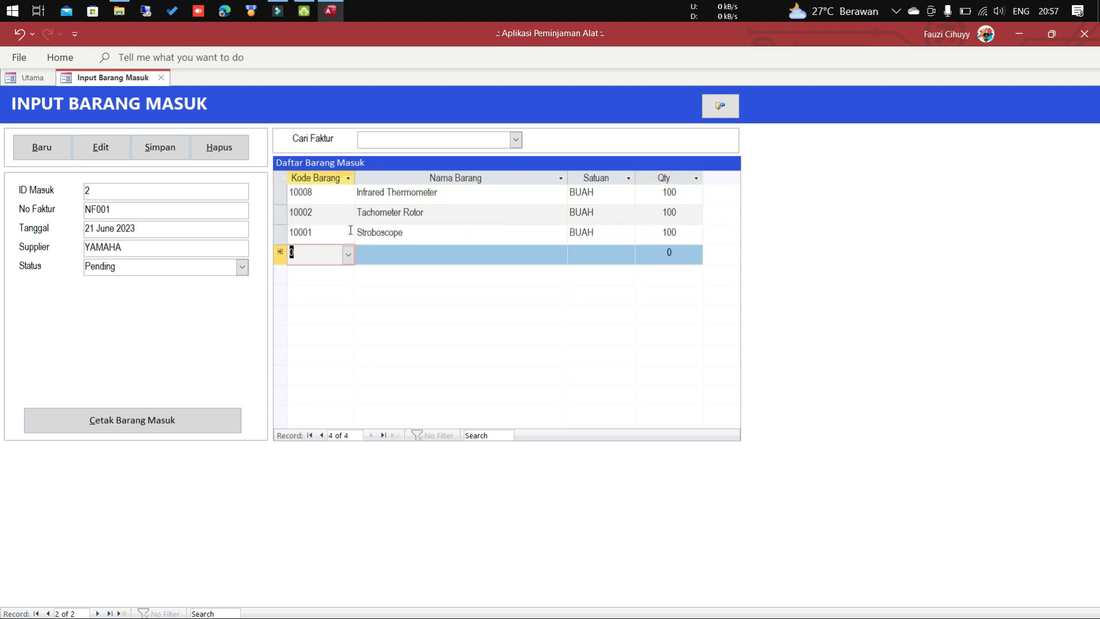
# Save incoming-goods record NF001 with Simpan and go back to the Utama menu.
pyautogui.click(179, 151)
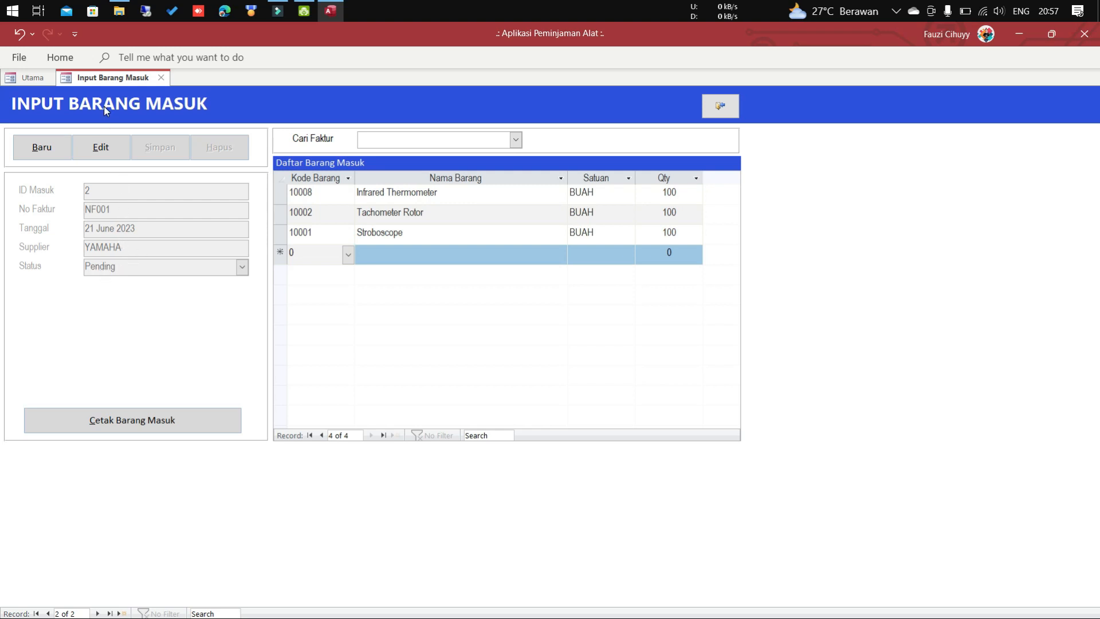
pyautogui.click(27, 81)
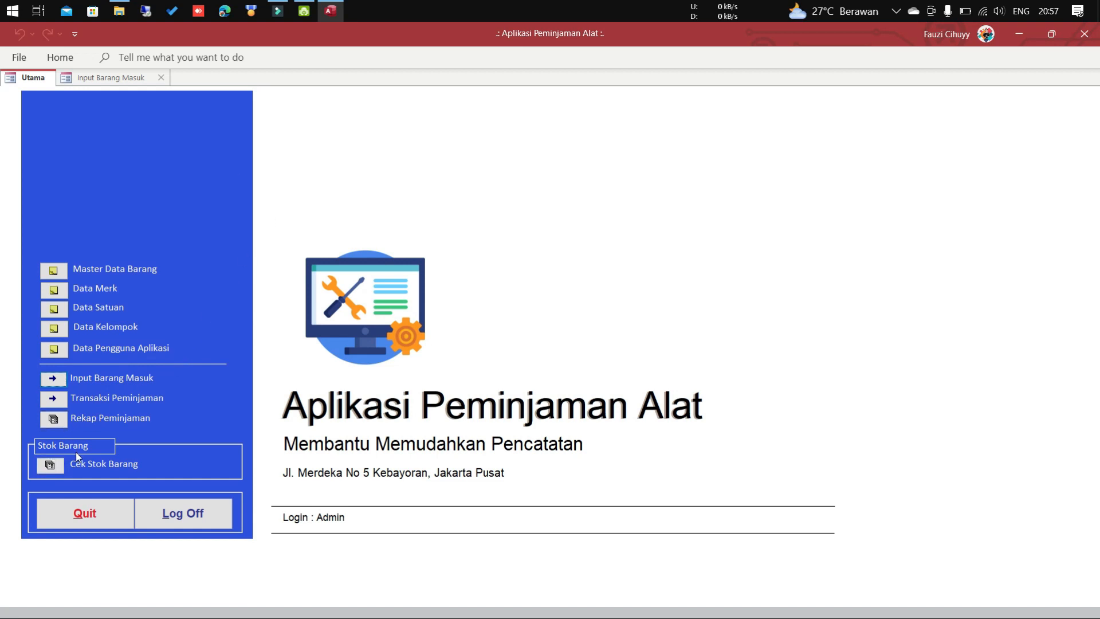
pyautogui.click(51, 466)
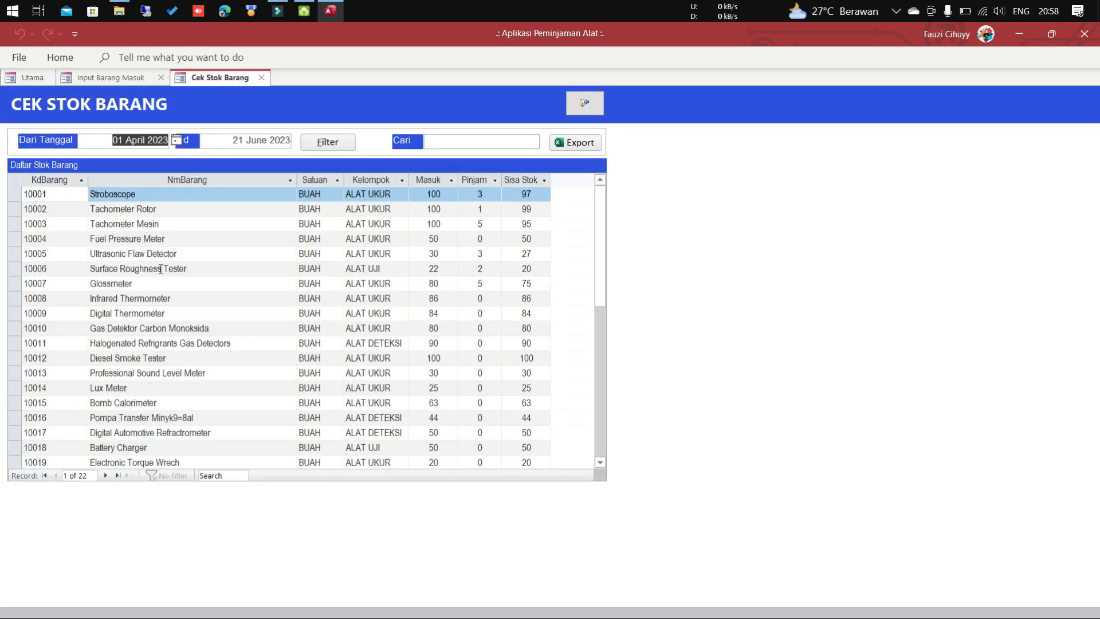
pyautogui.click(166, 212)
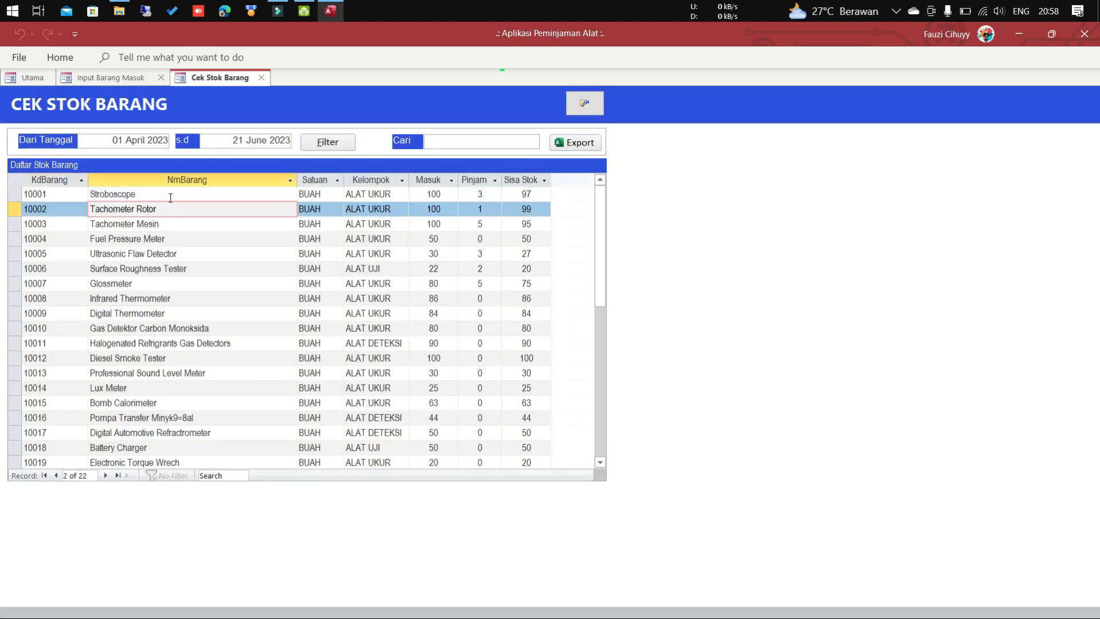
pyautogui.click(170, 197)
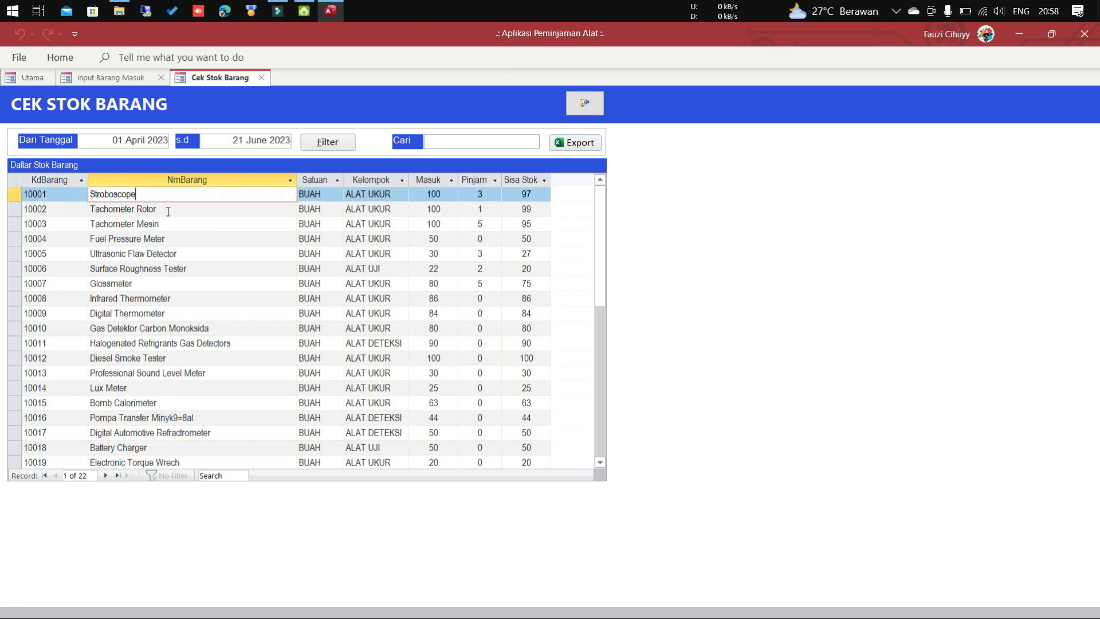
pyautogui.click(168, 211)
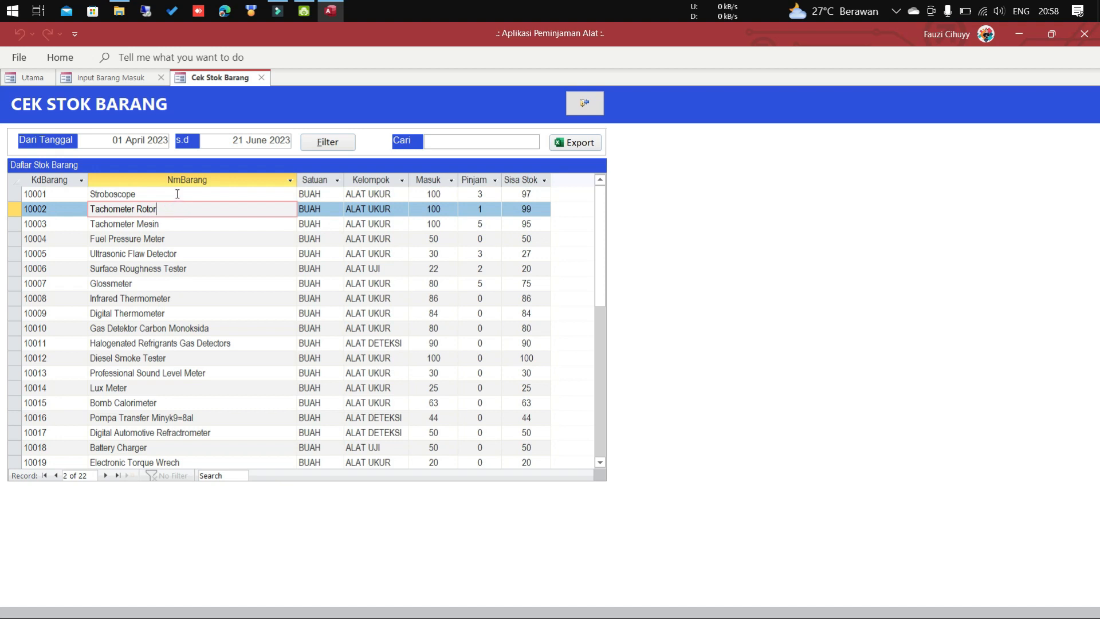
pyautogui.click(174, 195)
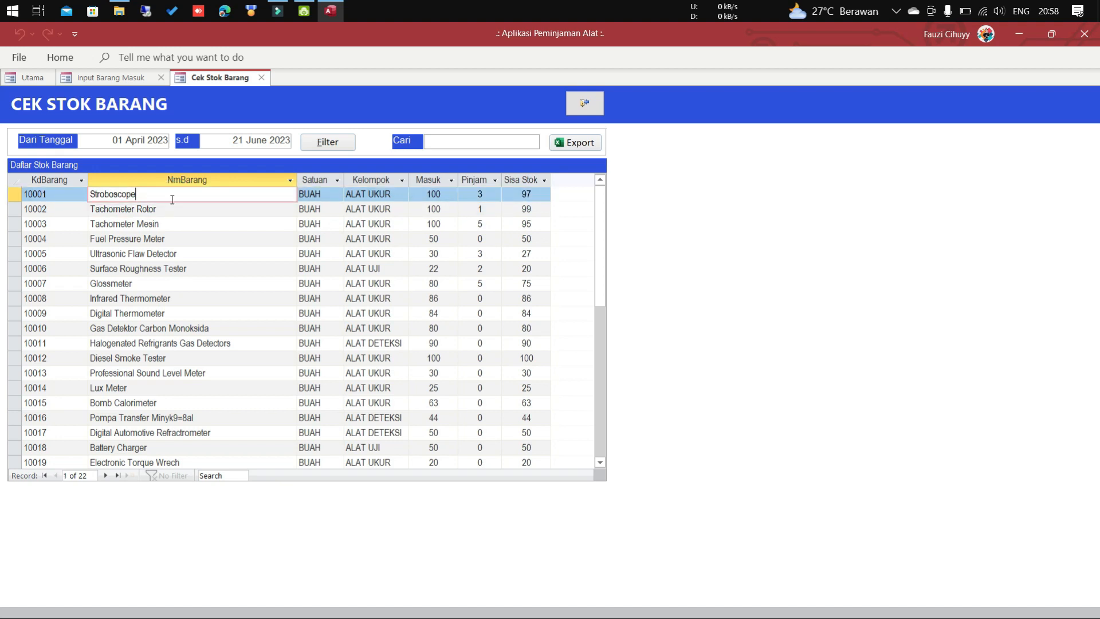
pyautogui.click(239, 193)
pyautogui.moveTo(170, 198); pyautogui.dragTo(90, 195)
pyautogui.click(446, 195)
pyautogui.click(497, 195)
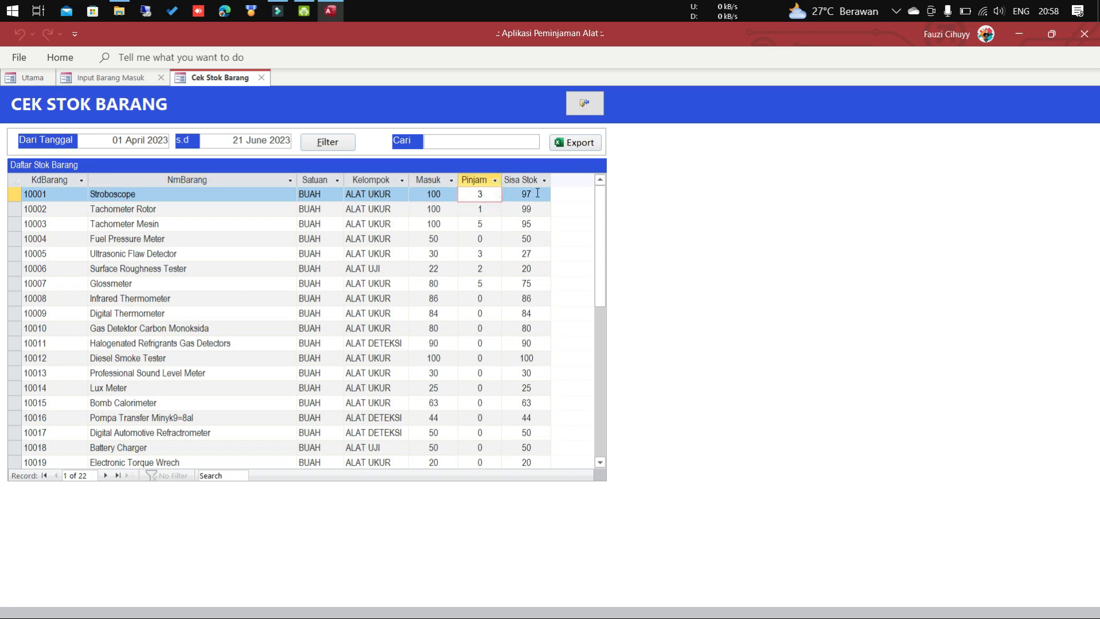
pyautogui.click(536, 194)
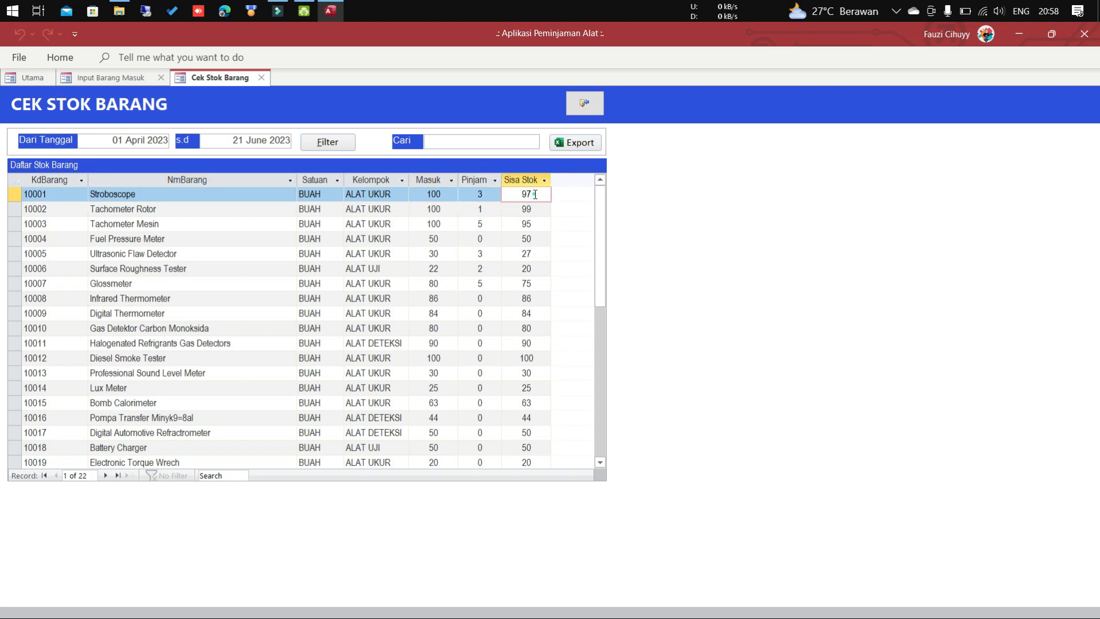
pyautogui.moveTo(534, 194); pyautogui.dragTo(519, 194)
pyautogui.click(520, 180)
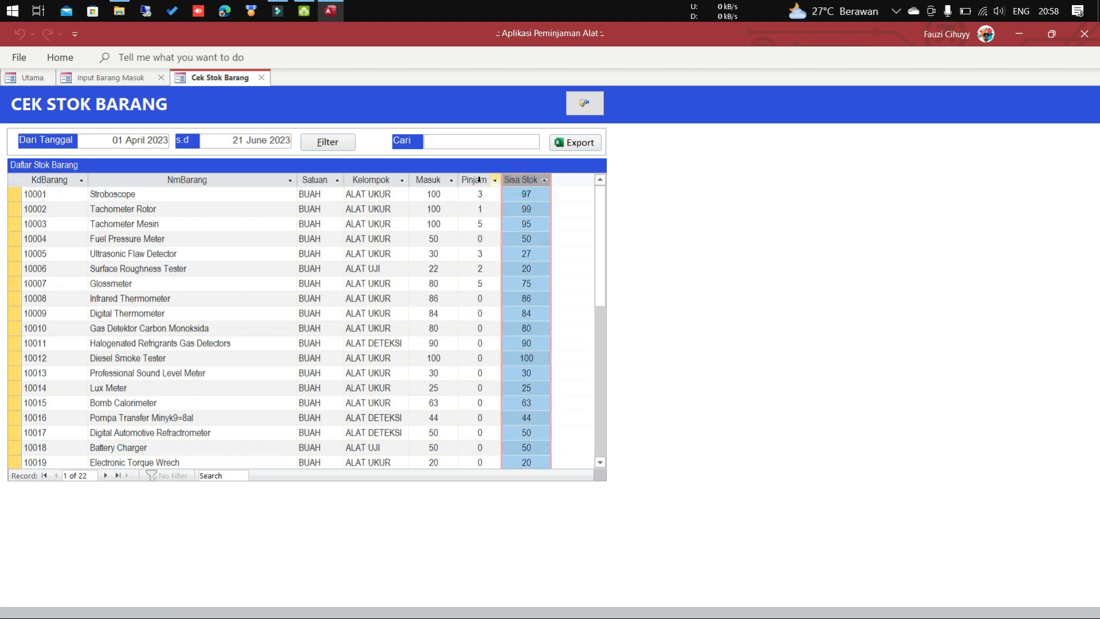
pyautogui.click(427, 180)
pyautogui.click(448, 194)
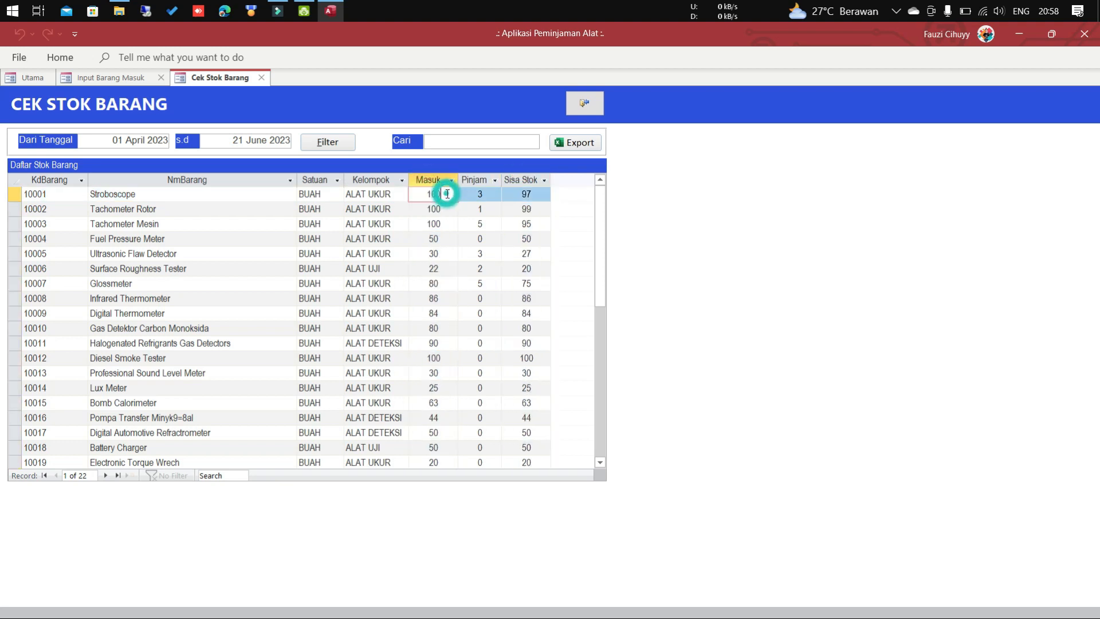
# Edit invoice NF001, change its status to Acc, and save the record.
pyautogui.click(120, 84)
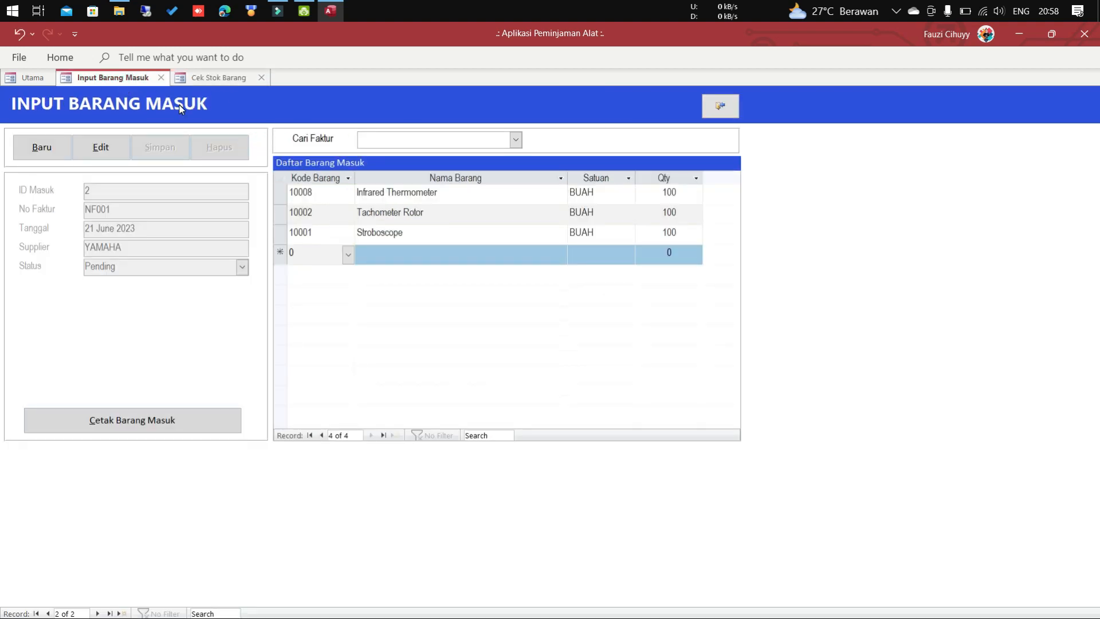
pyautogui.click(118, 149)
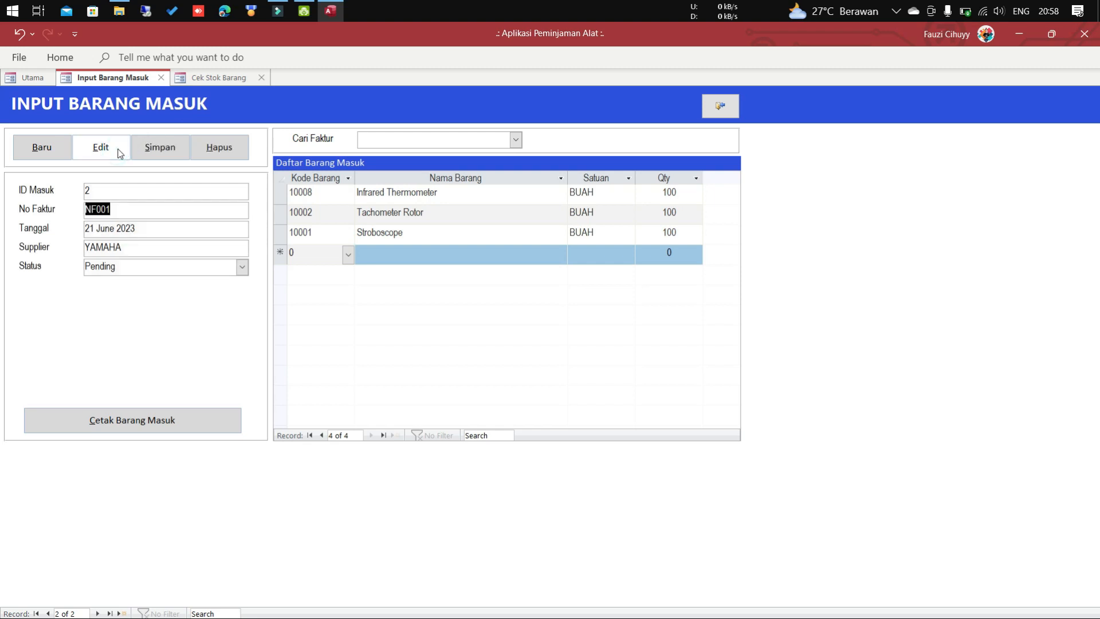
pyautogui.click(242, 267)
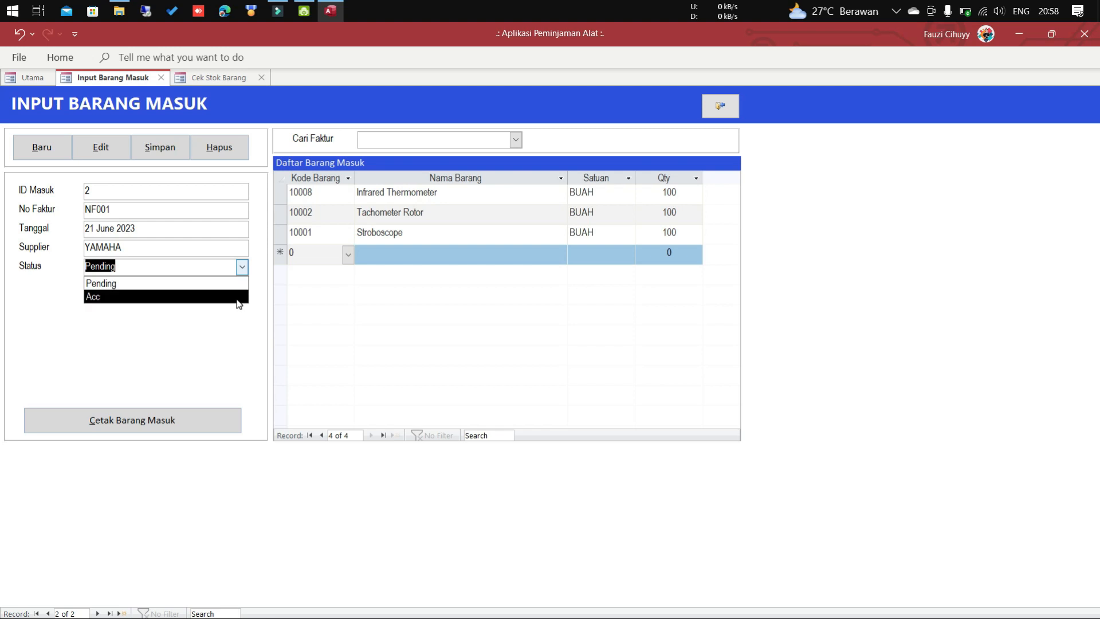
pyautogui.click(236, 298)
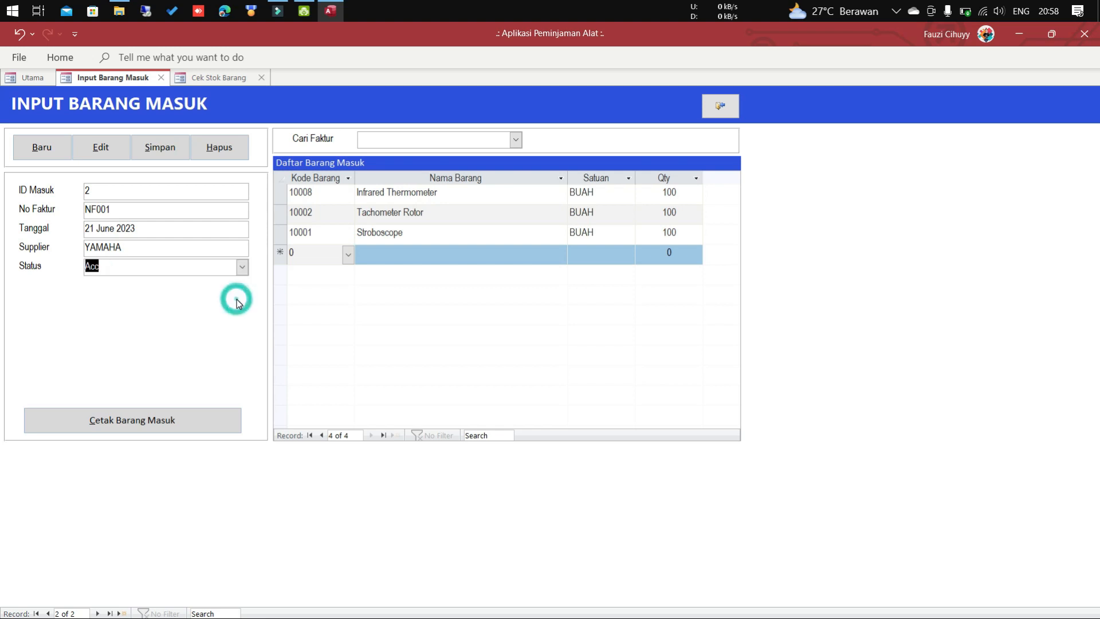
pyautogui.click(162, 153)
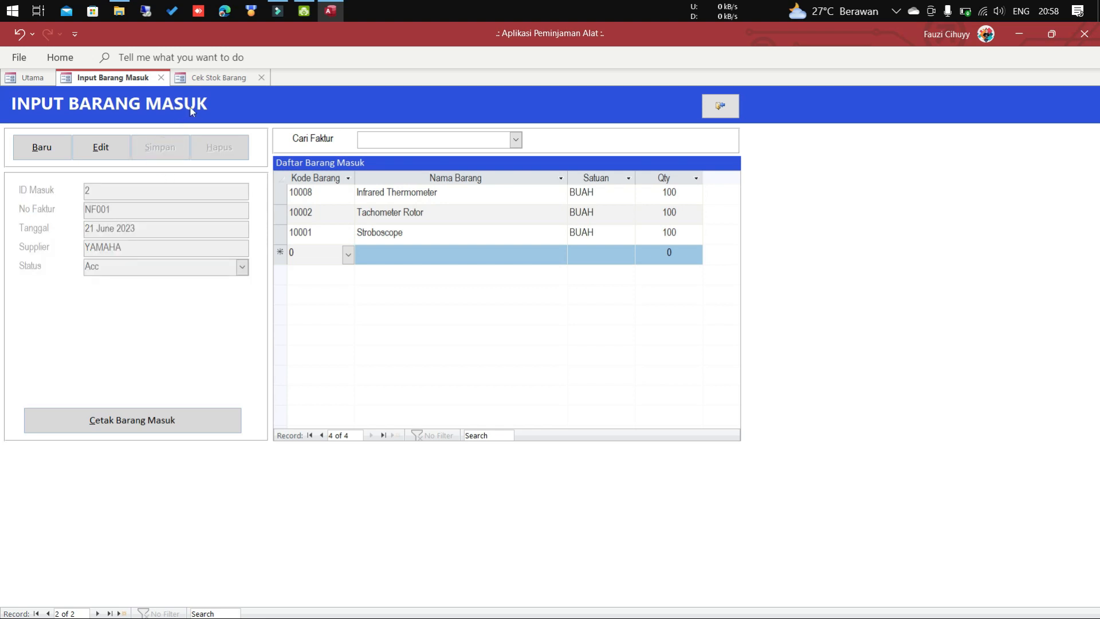
pyautogui.click(205, 79)
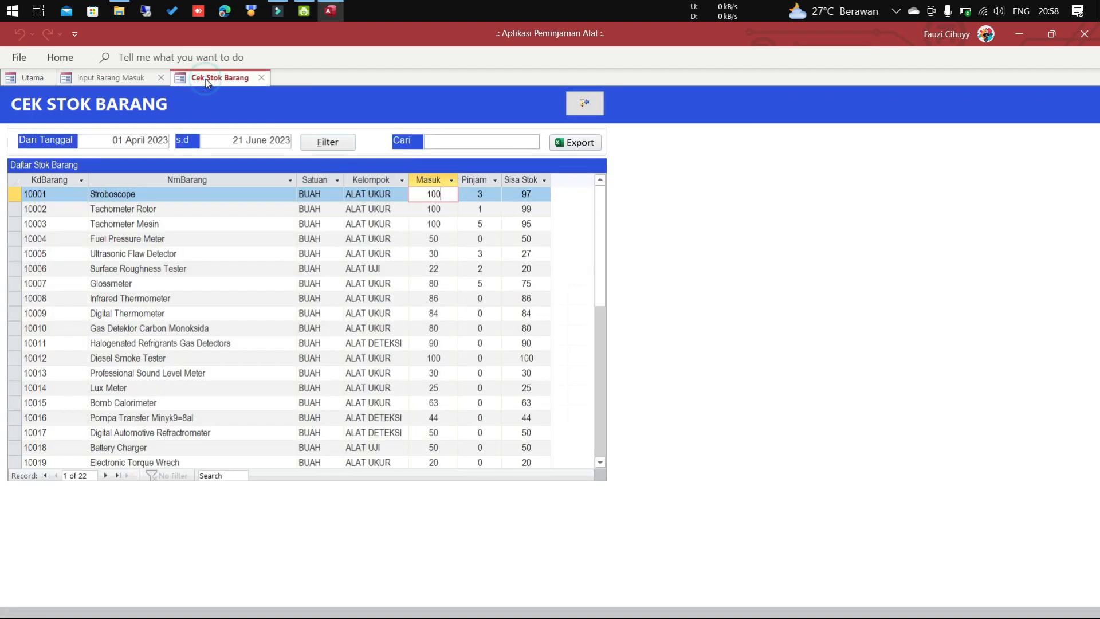
# Requery the stock check, confirm Stroboscope shows 200 incoming and 197 remaining, then close it.
pyautogui.click(335, 145)
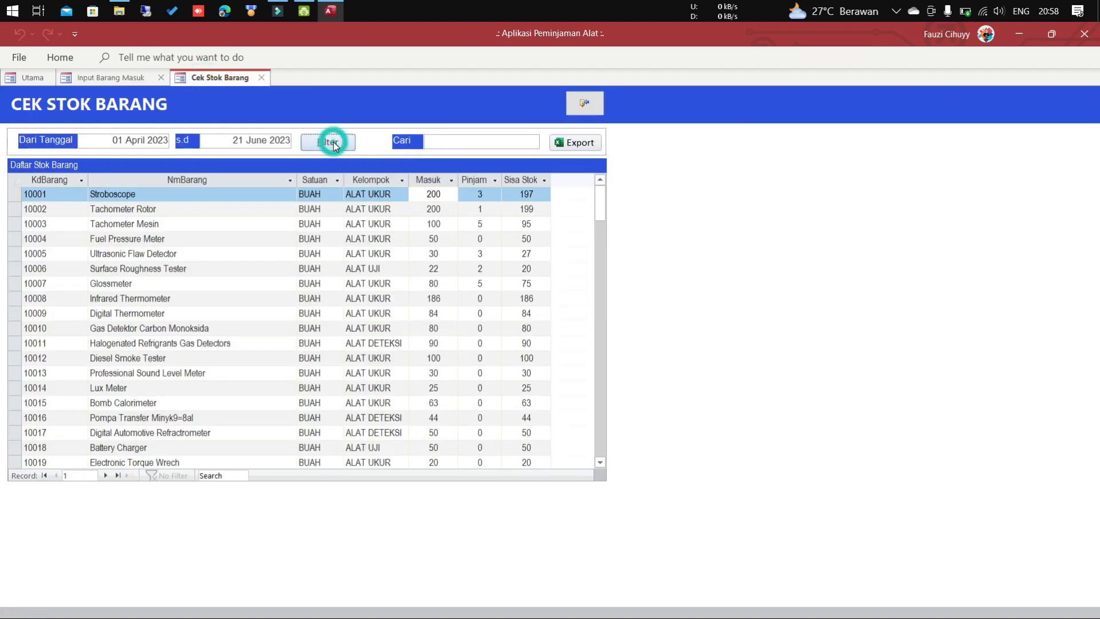
pyautogui.click(421, 194)
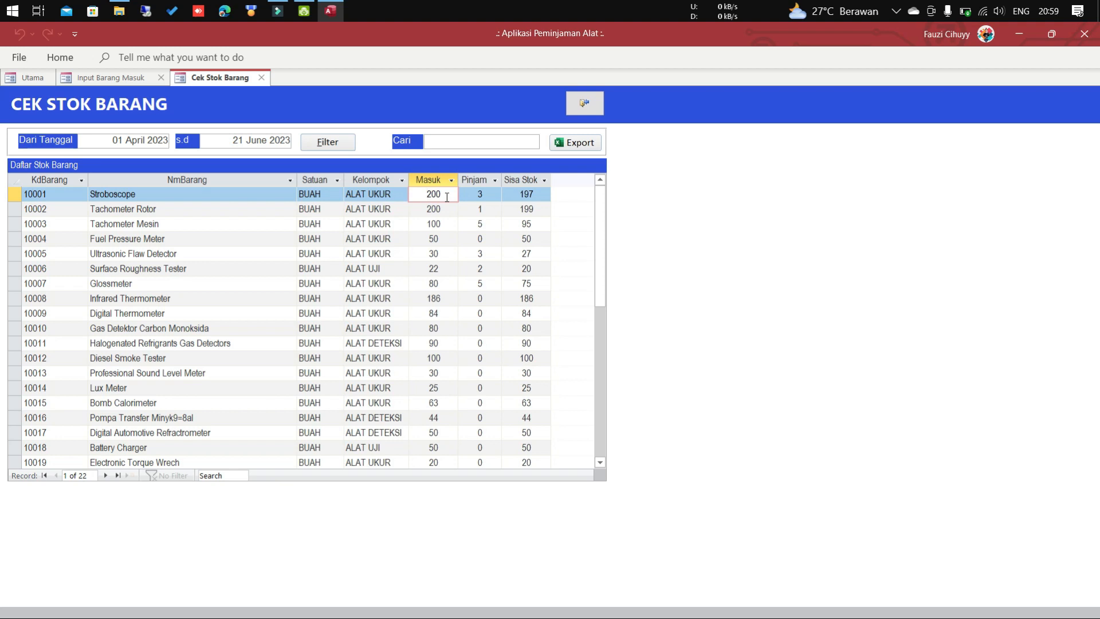
pyautogui.click(535, 195)
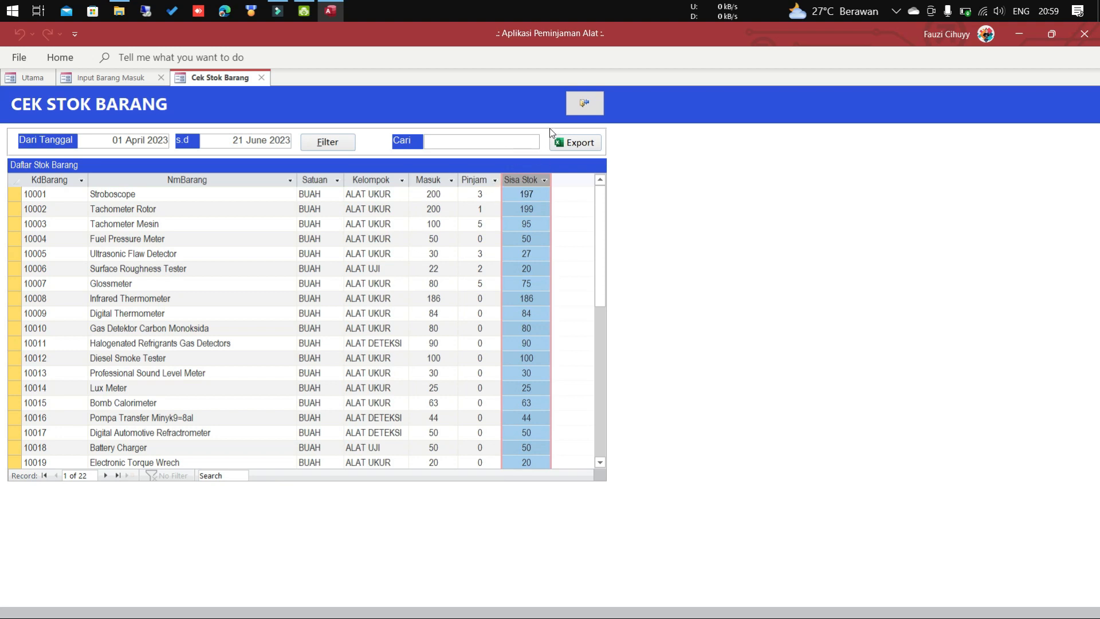
pyautogui.click(582, 106)
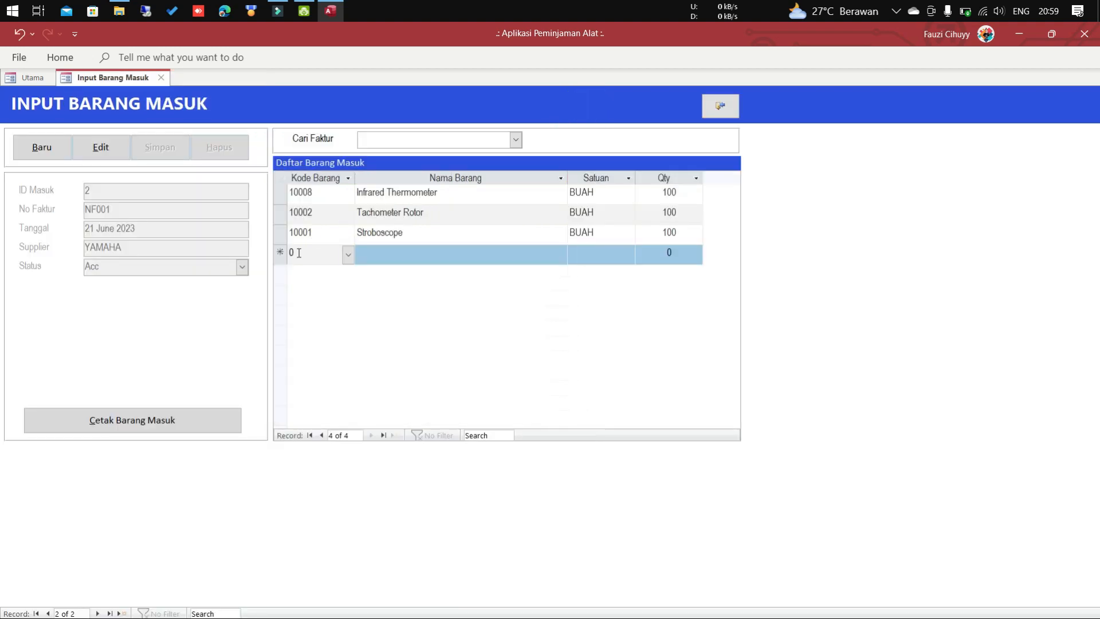
# Preview NF001's Cetak Barang Masuk receipt zoomed in, then close it and the entry form.
pyautogui.click(159, 428)
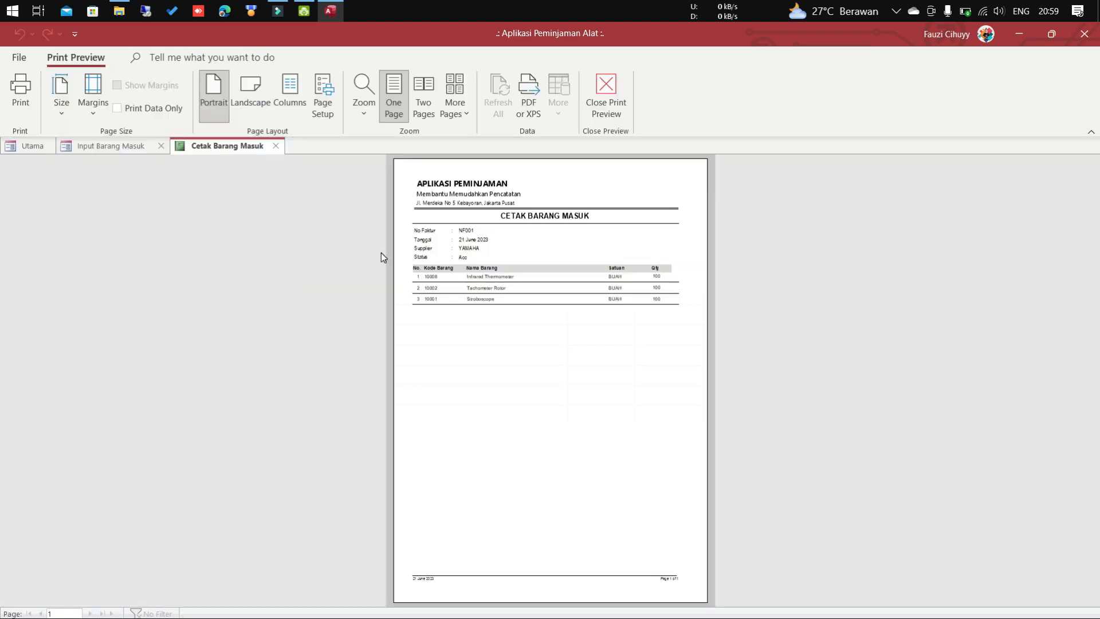
pyautogui.click(586, 212)
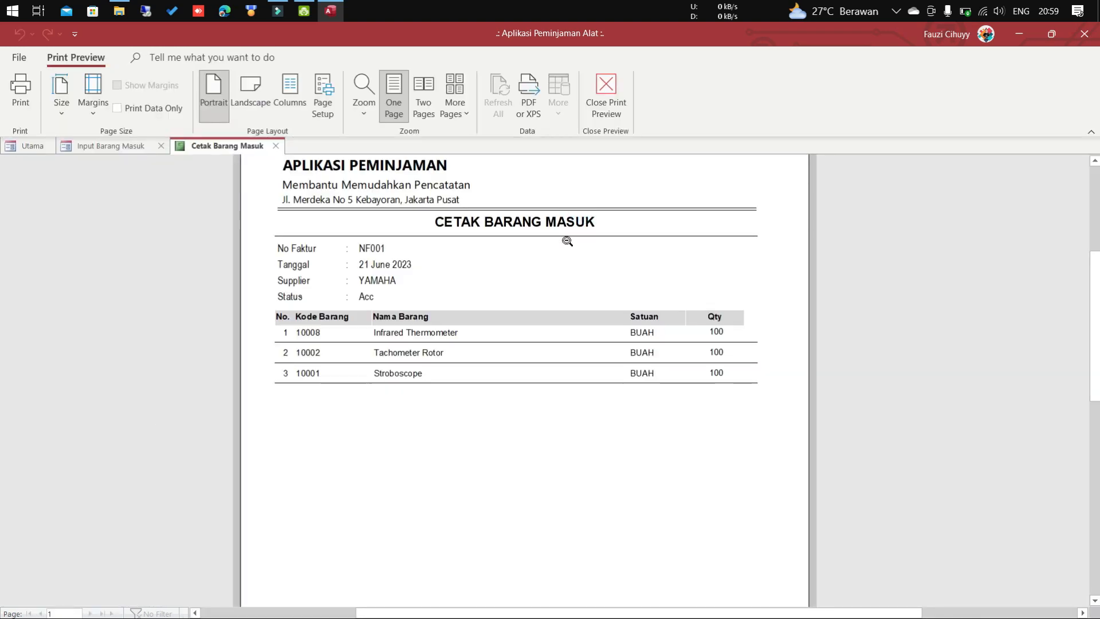
pyautogui.scroll(1, 567, 241)
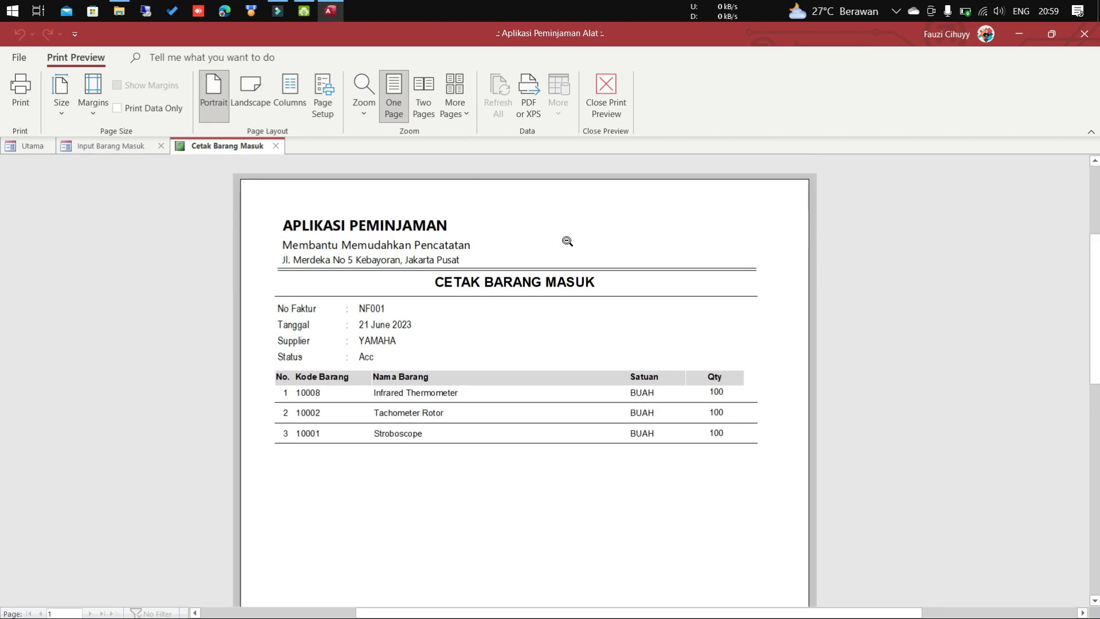
pyautogui.click(604, 100)
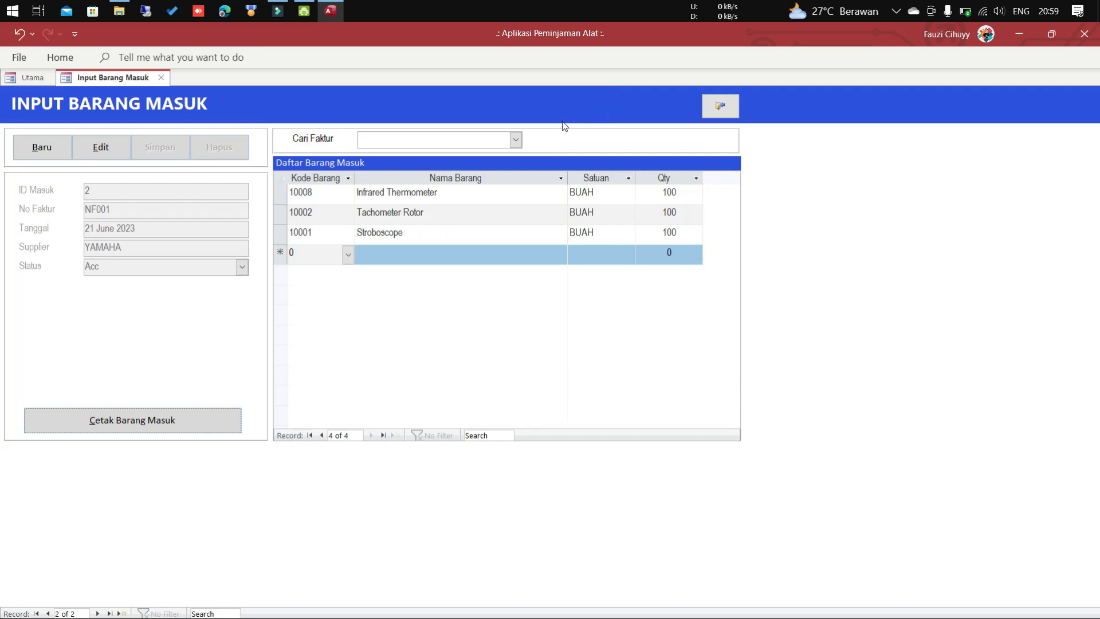
pyautogui.click(721, 107)
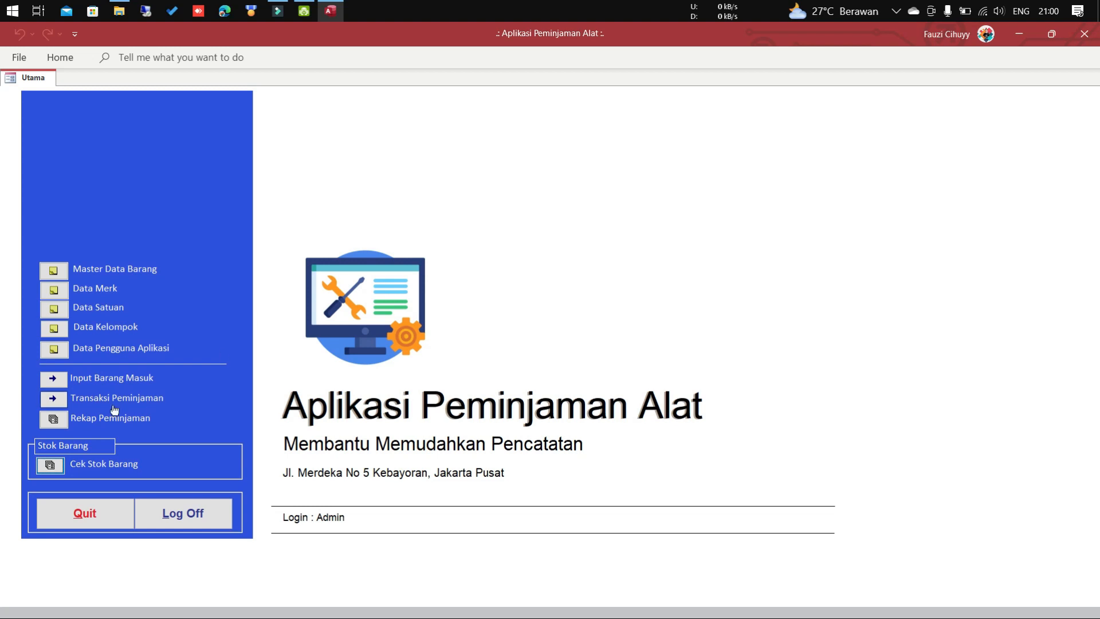
# Start a new loan dated 21 June 2023 and enter the borrower's name.
pyautogui.click(56, 403)
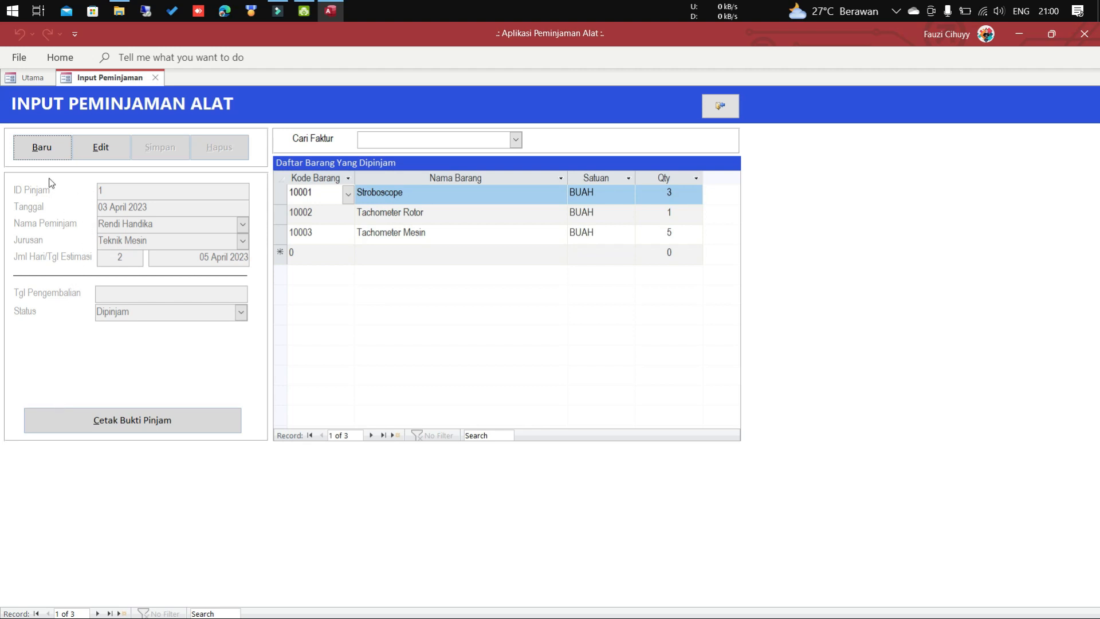
pyautogui.click(52, 146)
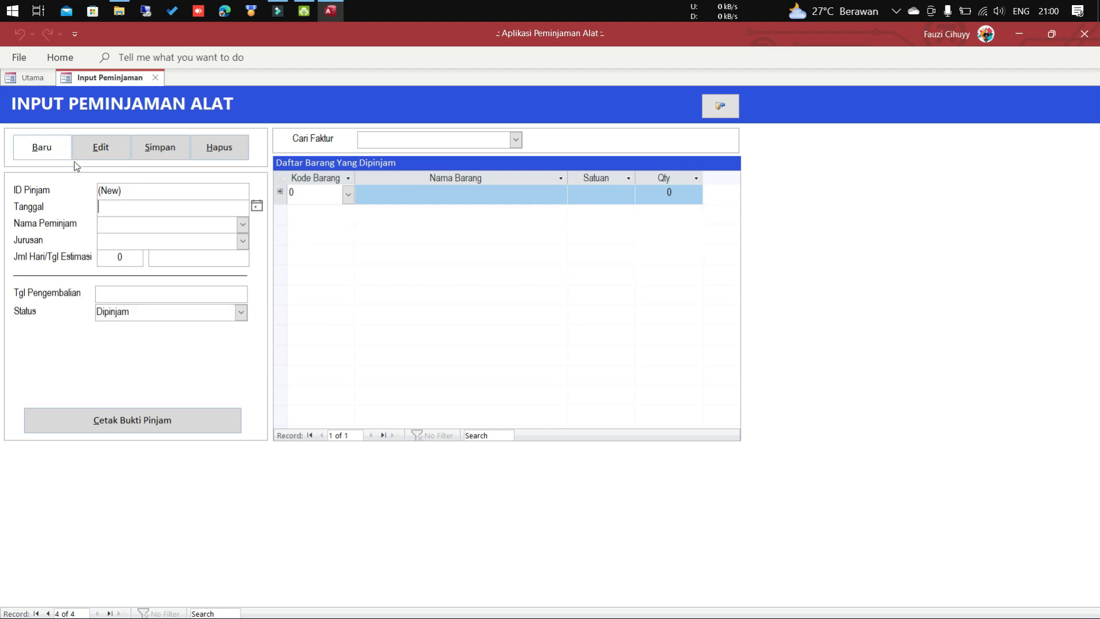
pyautogui.click(256, 206)
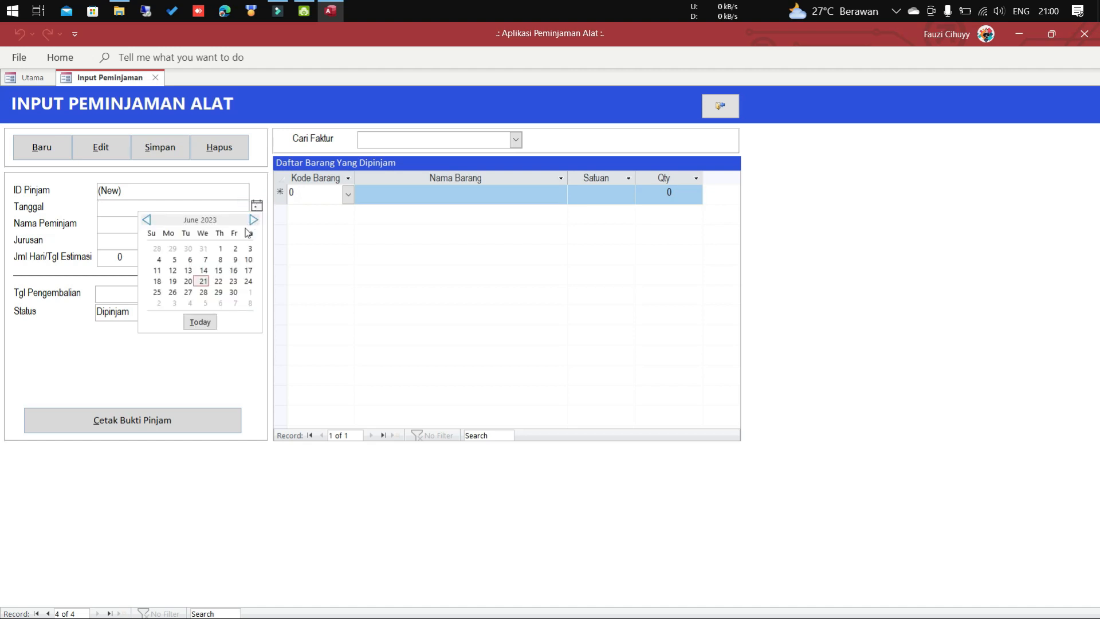
pyautogui.click(200, 322)
pyautogui.click(208, 225)
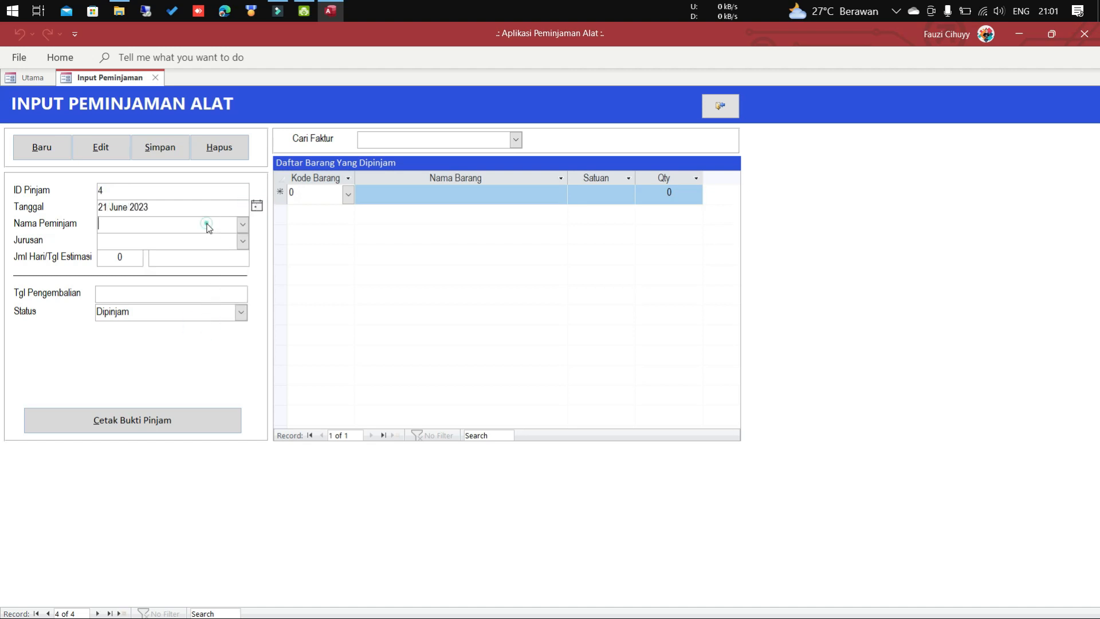
pyautogui.click(243, 225)
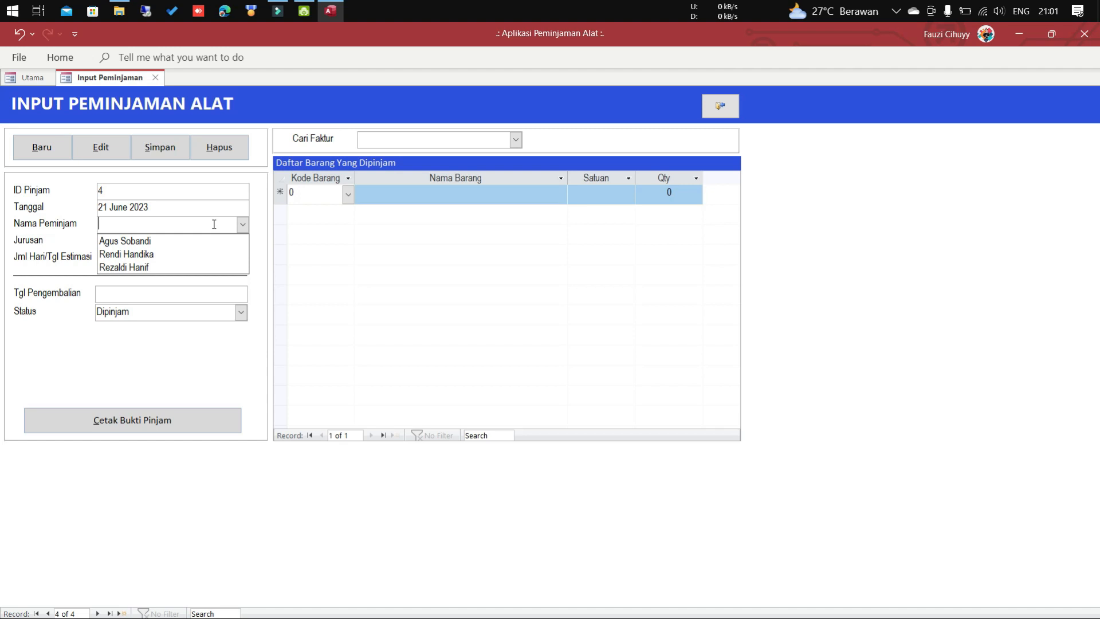
pyautogui.write('Fauzi')
pyautogui.click(256, 218)
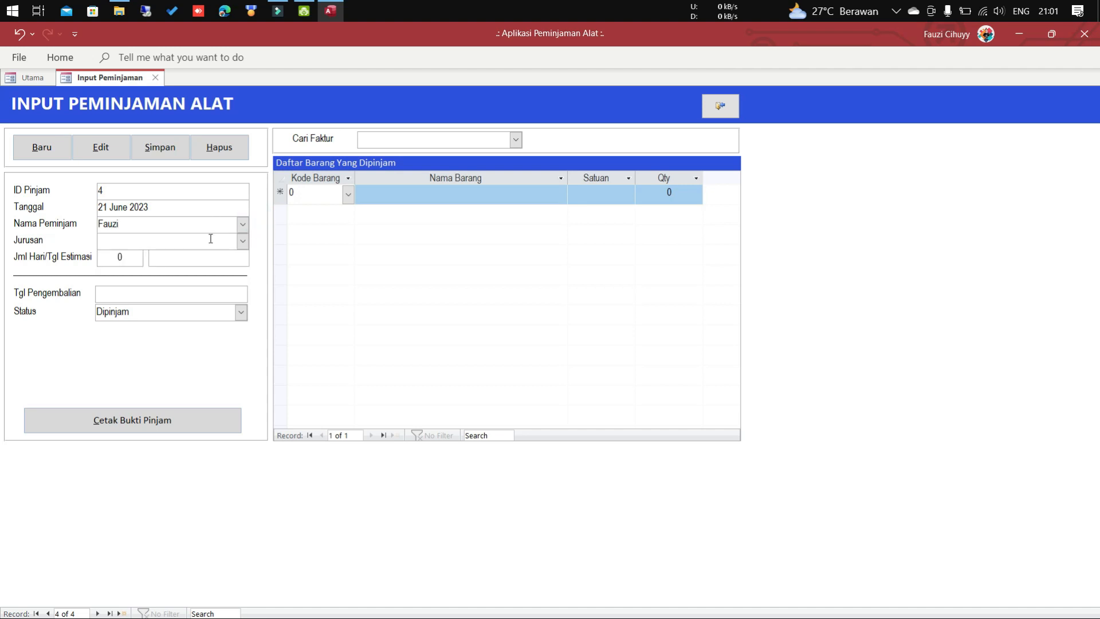
# Set the department to Teknik Elektro and the loan length to 3 days, due 24 June 2023.
pyautogui.click(207, 238)
pyautogui.click(242, 241)
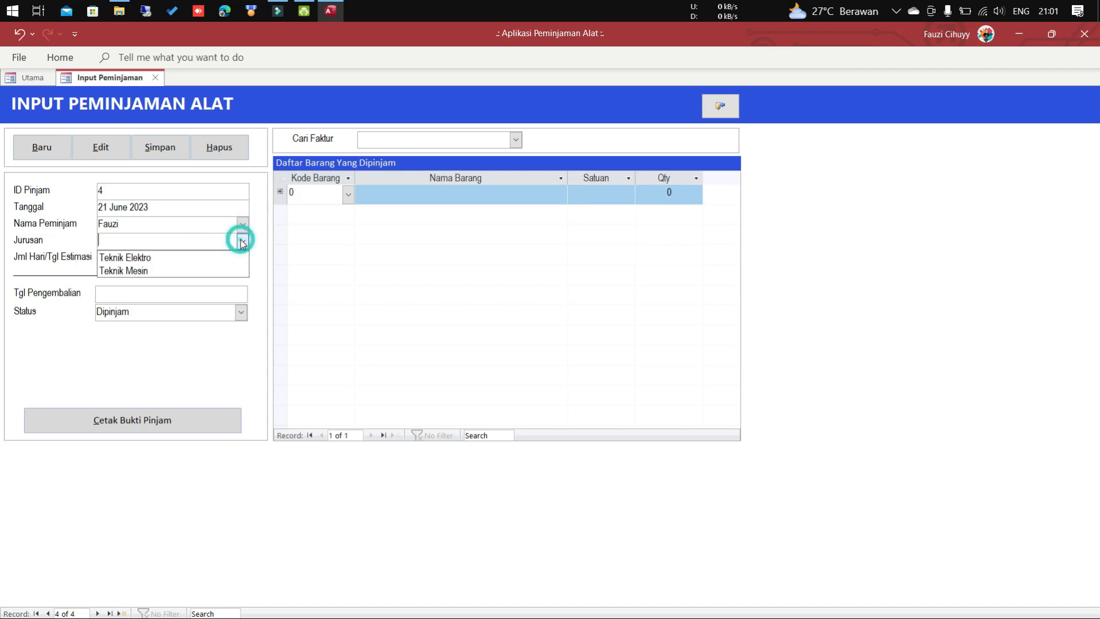
pyautogui.click(234, 259)
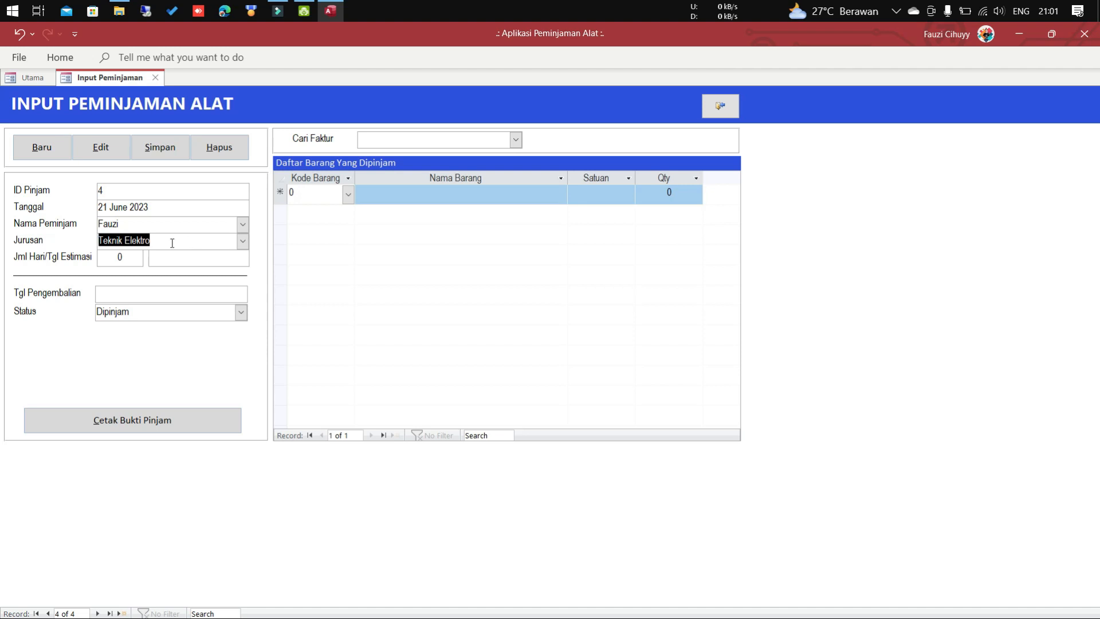
pyautogui.click(129, 257)
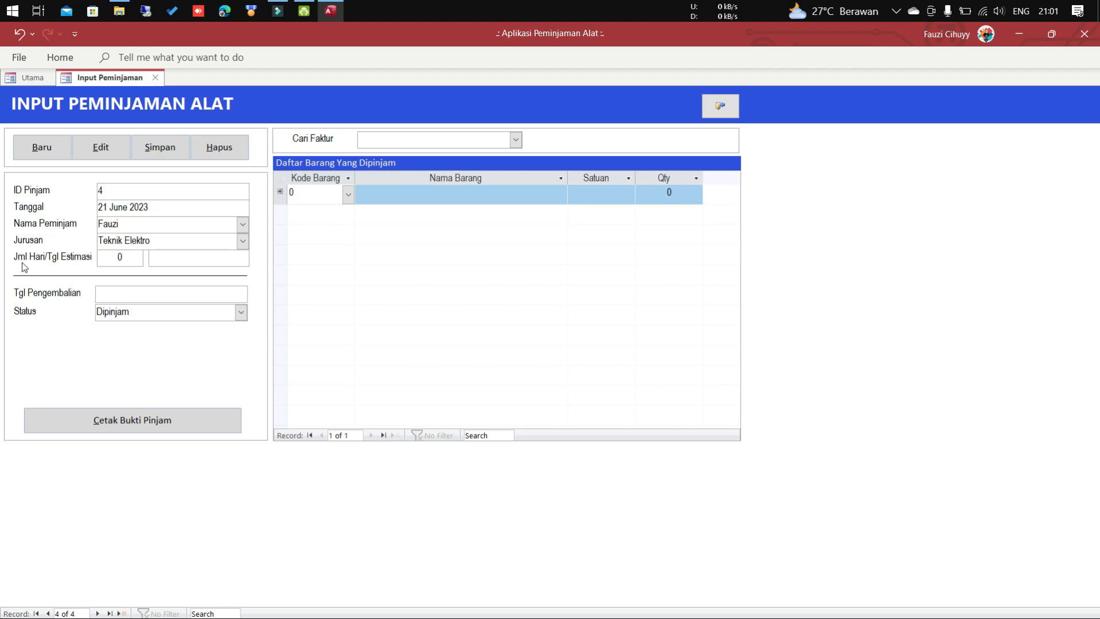
pyautogui.click(129, 258)
pyautogui.moveTo(129, 258); pyautogui.dragTo(112, 258)
pyautogui.write('3')
pyautogui.press('Tab')
# Add one Stroboscope as the borrowed item on loan 4.
pyautogui.click(198, 260)
pyautogui.click(363, 191)
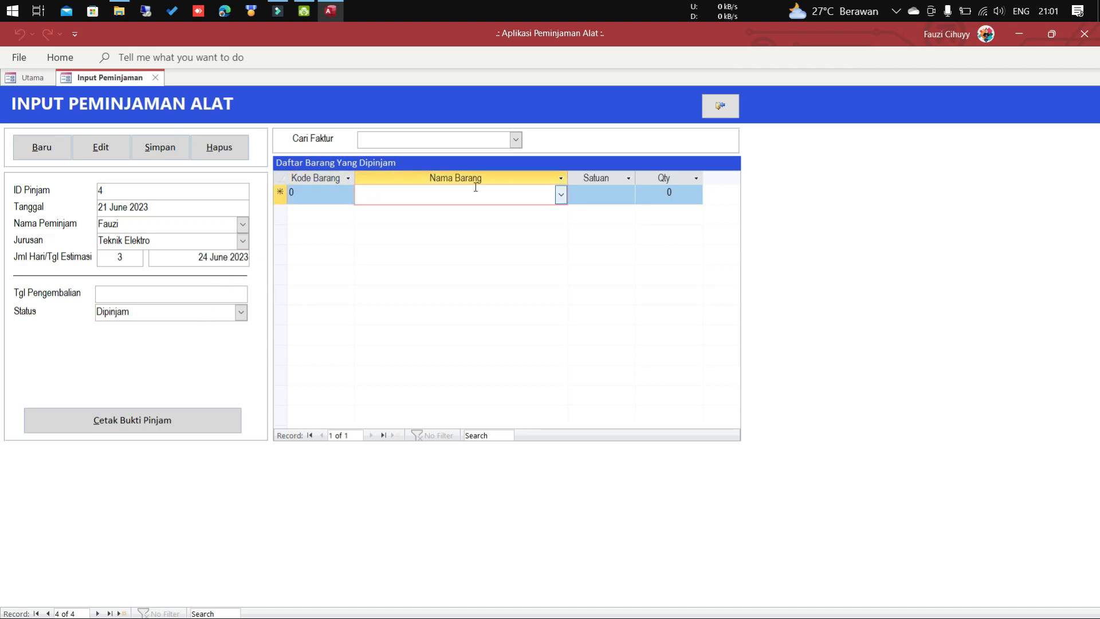
pyautogui.click(560, 195)
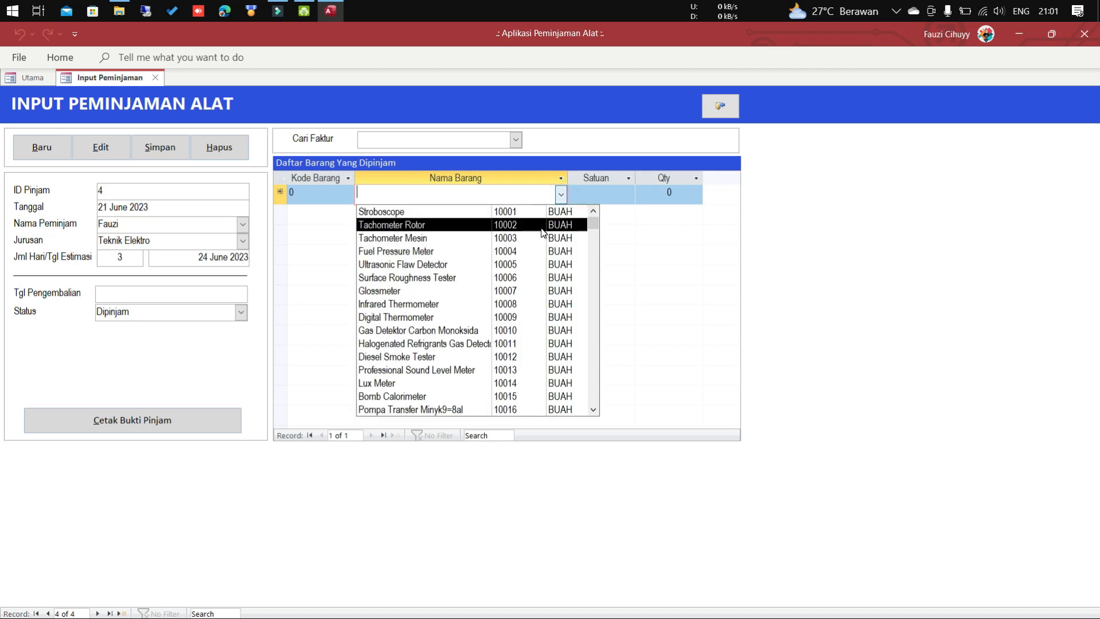
pyautogui.click(538, 212)
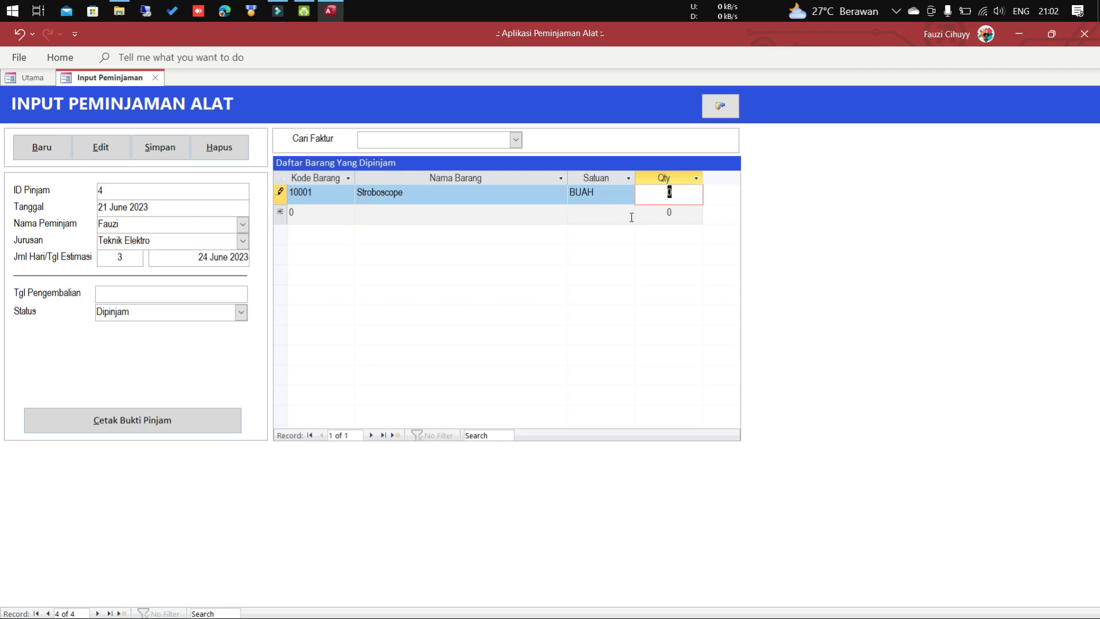
pyautogui.write('1')
pyautogui.press('Return')
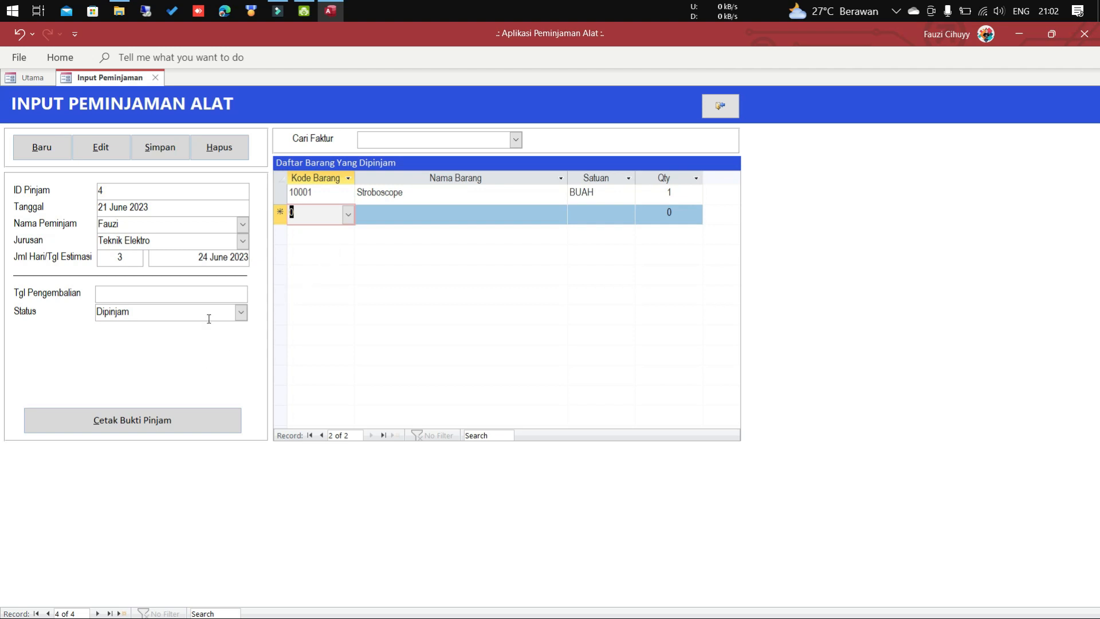
# Keep the loan status Dipinjam, save loan 4, and open its Cetak Bukti Pinjam receipt.
pyautogui.click(185, 296)
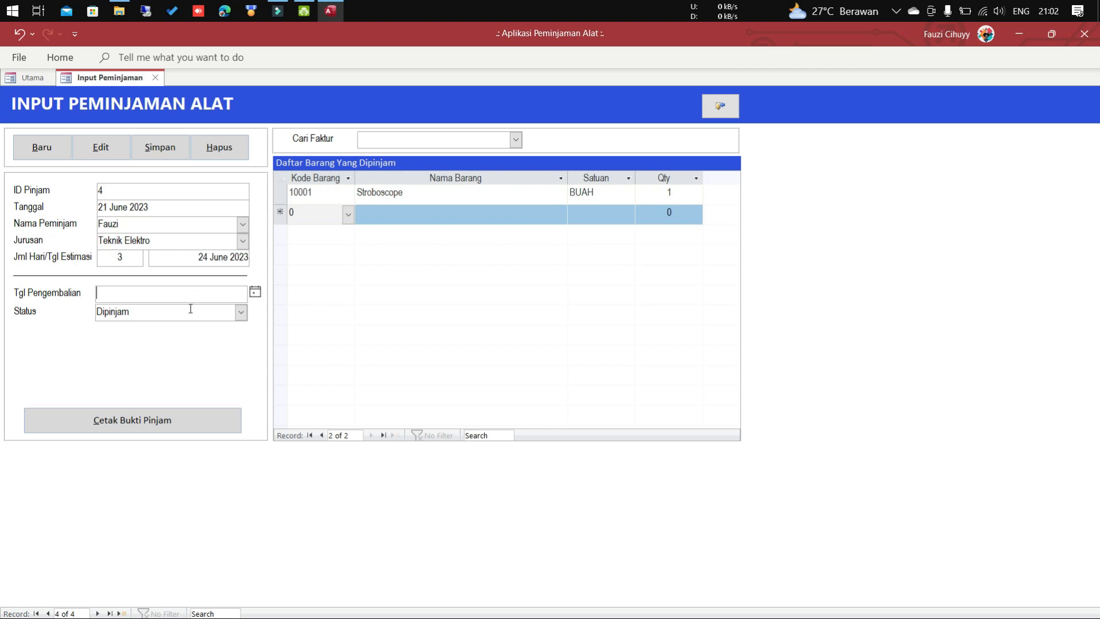
pyautogui.click(190, 309)
pyautogui.click(241, 313)
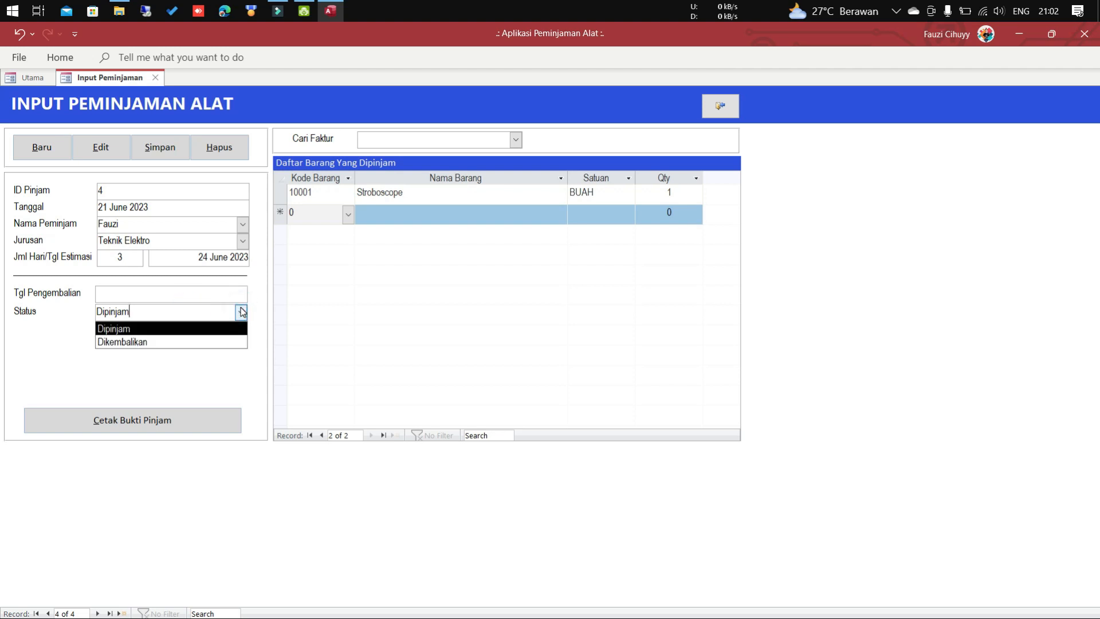
pyautogui.click(241, 312)
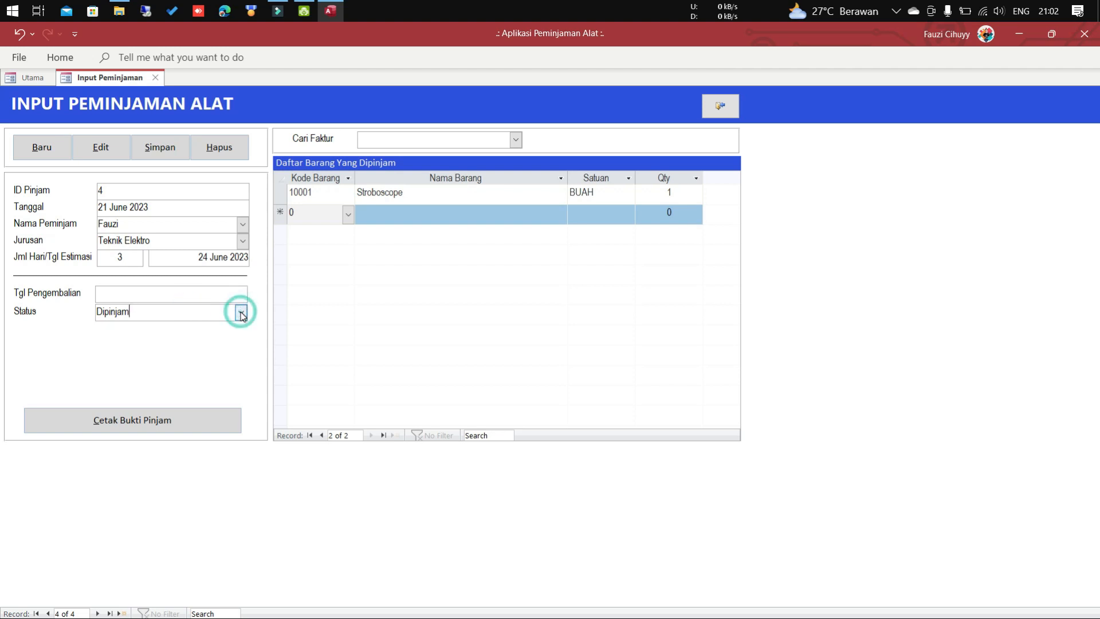
pyautogui.click(172, 151)
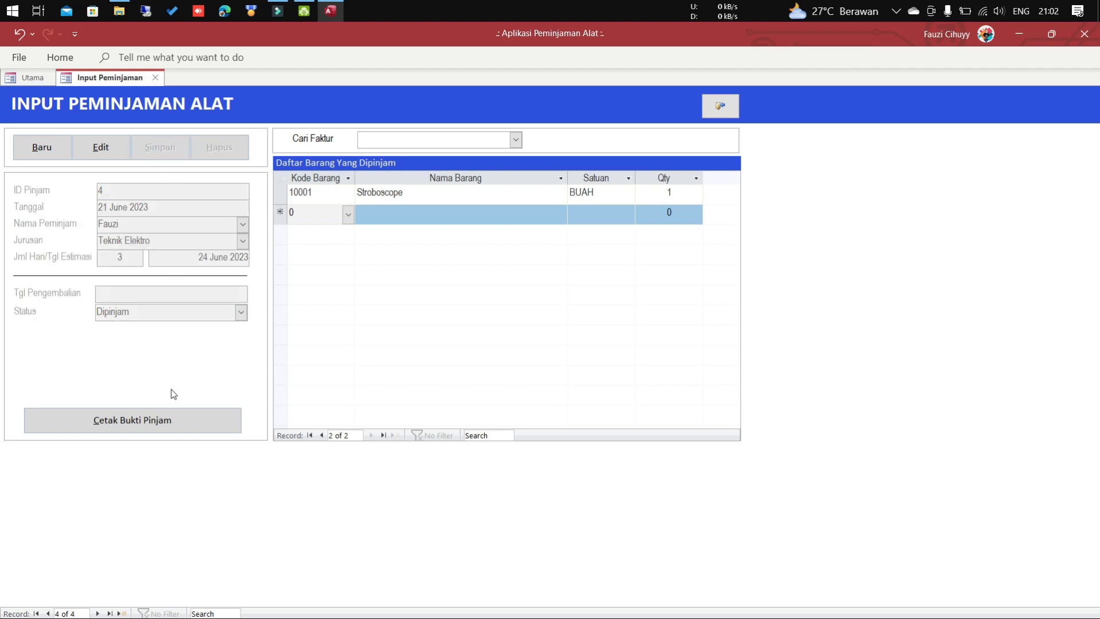
pyautogui.click(176, 422)
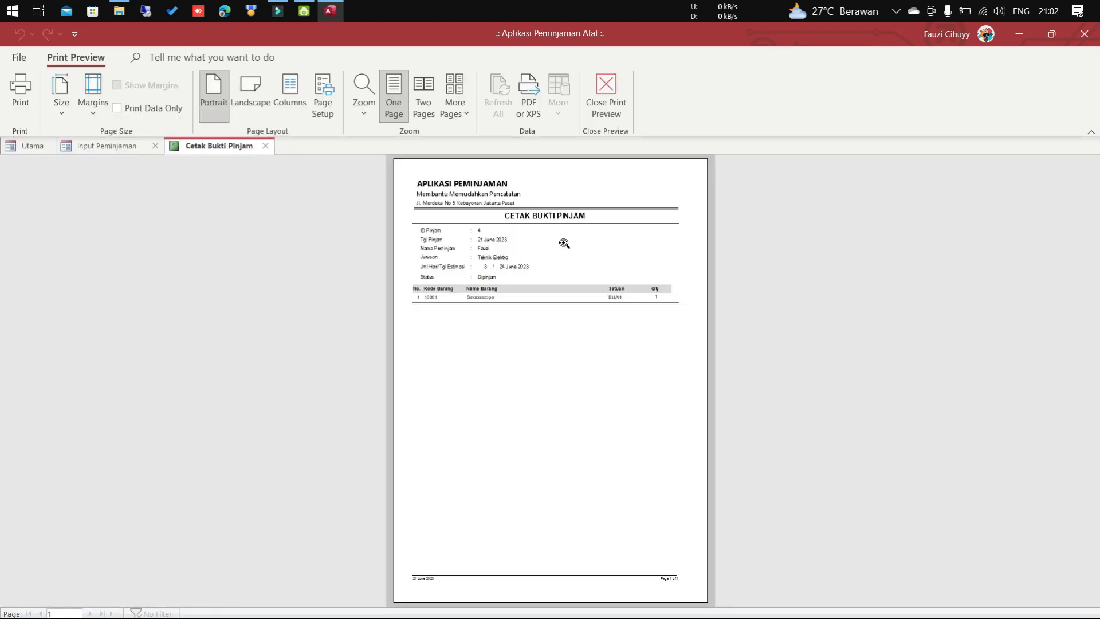
# Zoom in and out on loan 4's Cetak Bukti Pinjam receipt, then close the preview.
pyautogui.click(562, 242)
pyautogui.click(566, 238)
pyautogui.click(565, 239)
pyautogui.scroll(2, 566, 222)
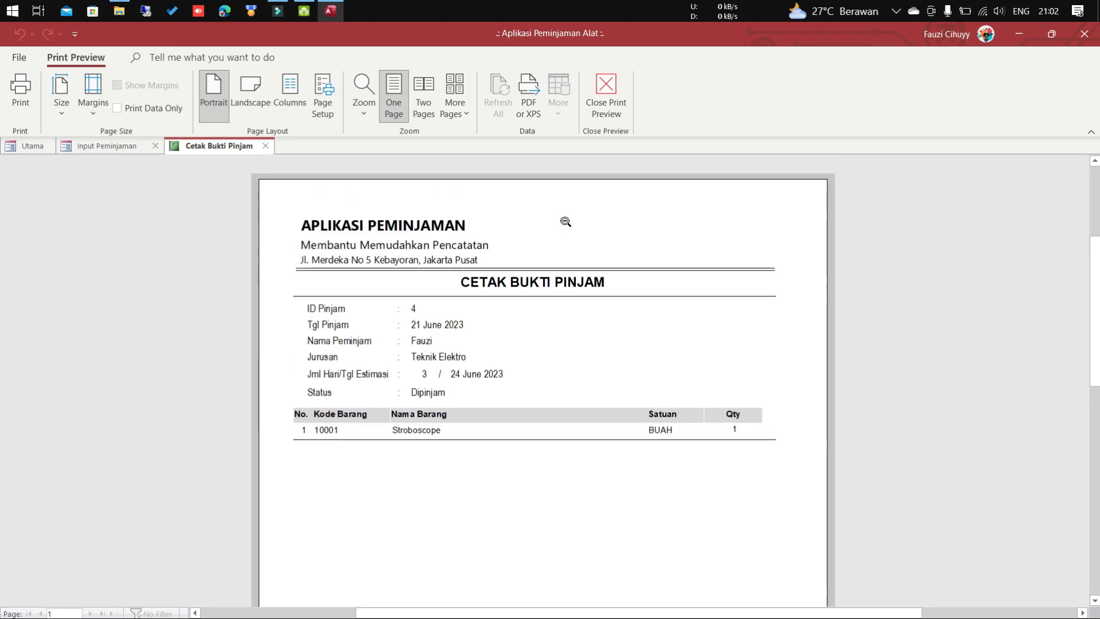
pyautogui.click(596, 93)
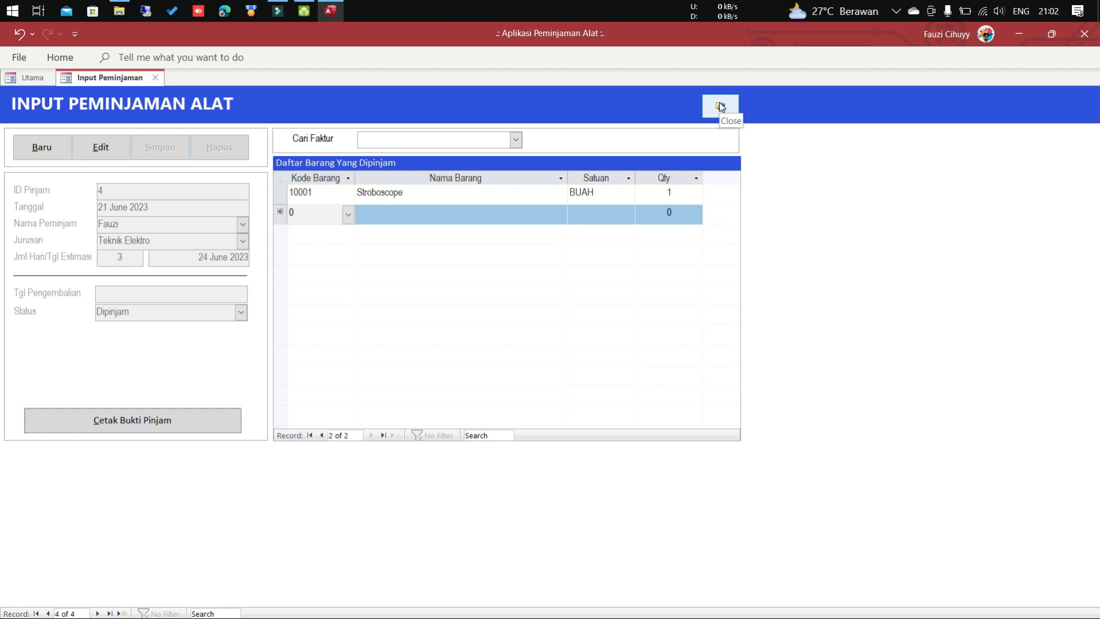
# From the Utama menu open Cek Stok Barang and check Stroboscope: 4 borrowed, 196 remaining.
pyautogui.click(29, 80)
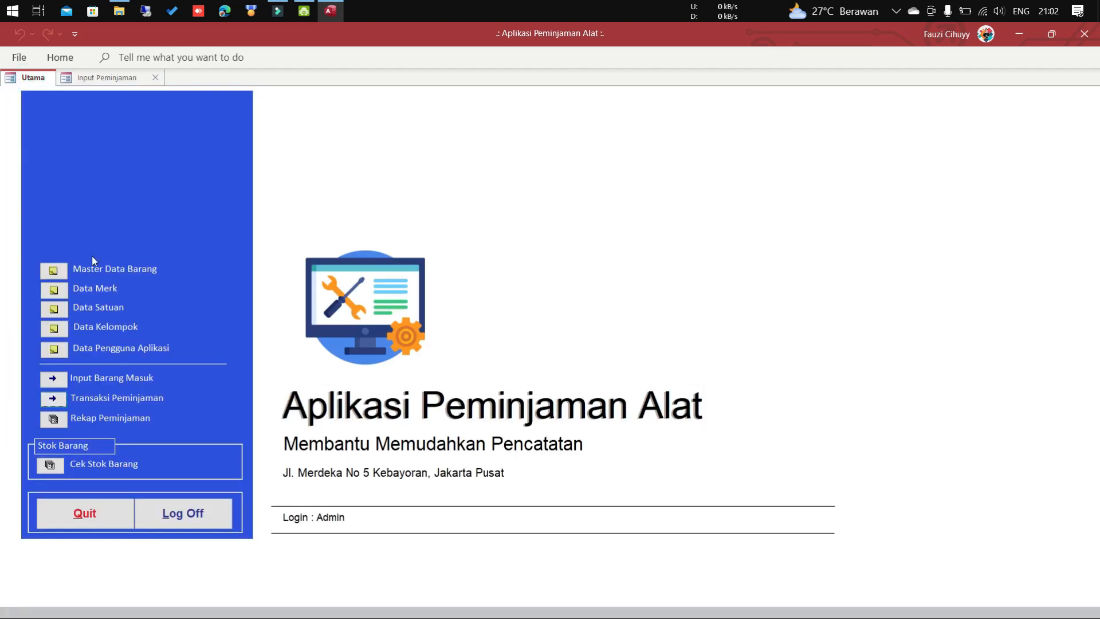
pyautogui.click(53, 466)
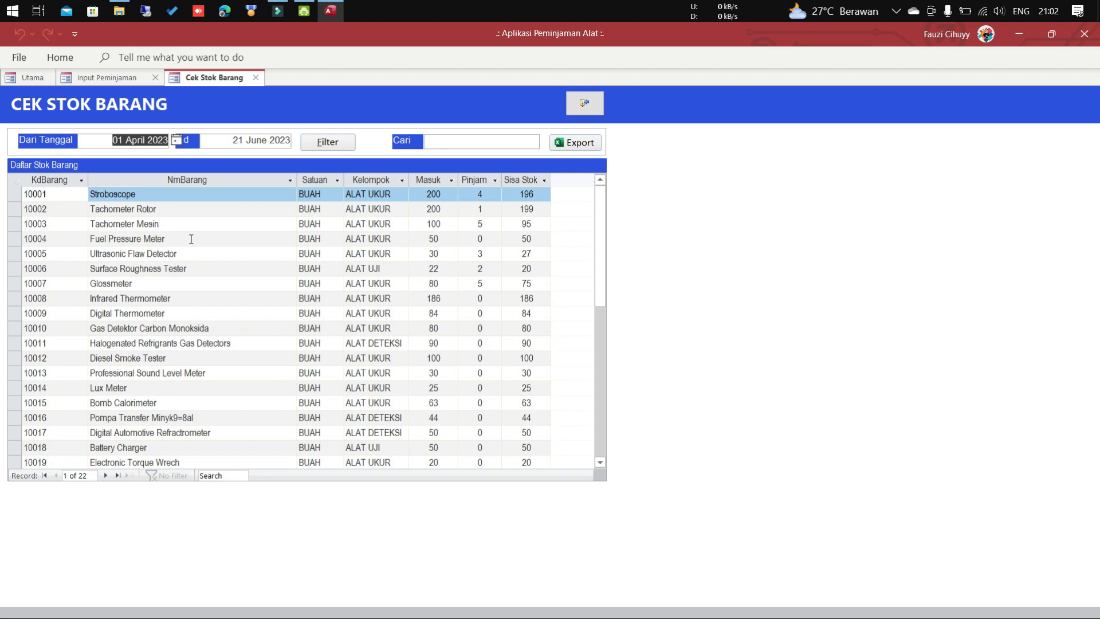
pyautogui.click(488, 194)
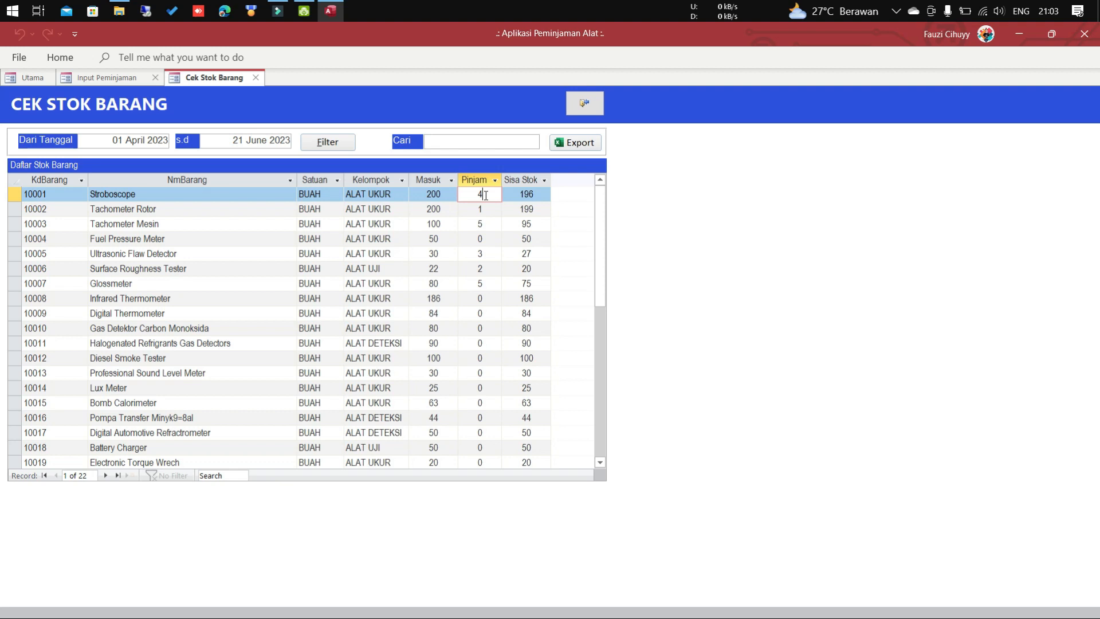
pyautogui.click(526, 180)
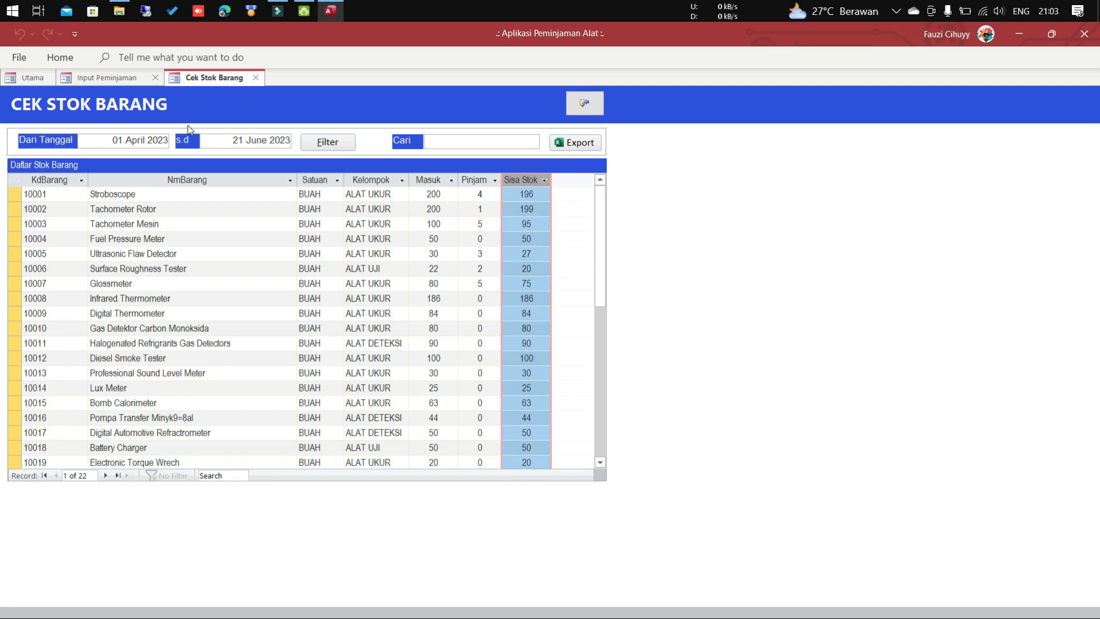
# Change loan 4's Stroboscope quantity from 1 to 2, save it, and return to Cek Stok Barang.
pyautogui.click(108, 80)
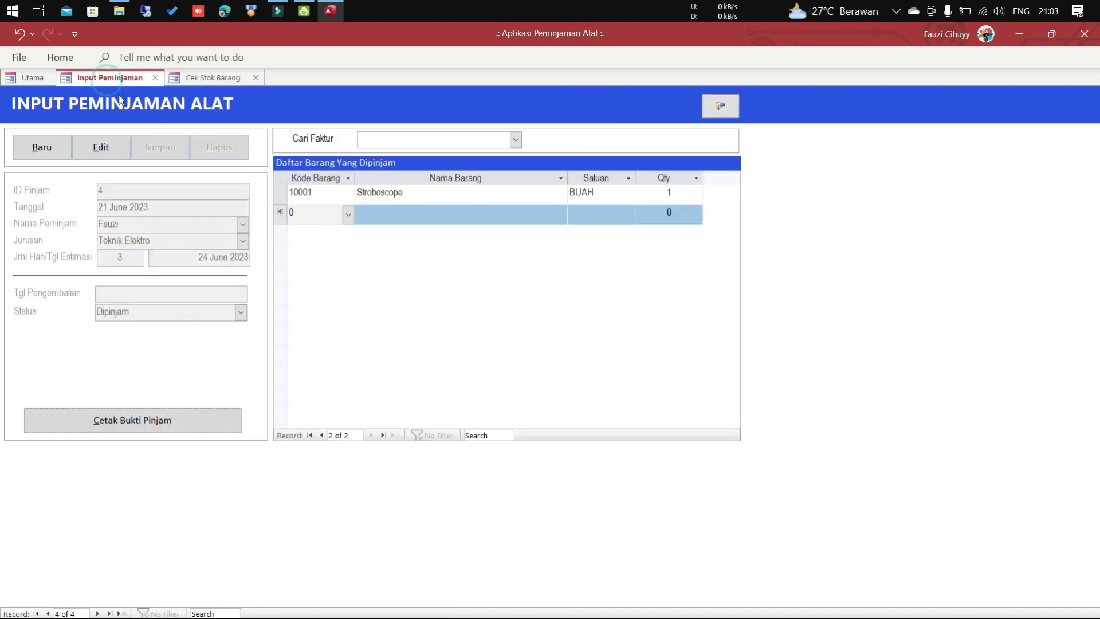
pyautogui.click(101, 147)
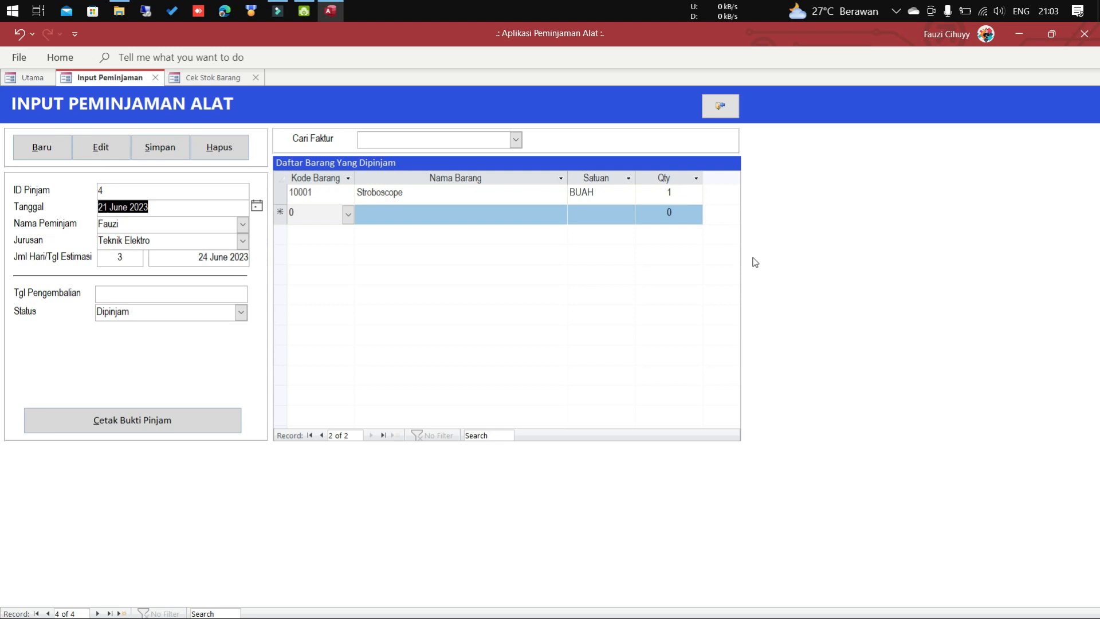
pyautogui.click(672, 193)
pyautogui.moveTo(672, 194); pyautogui.dragTo(654, 192)
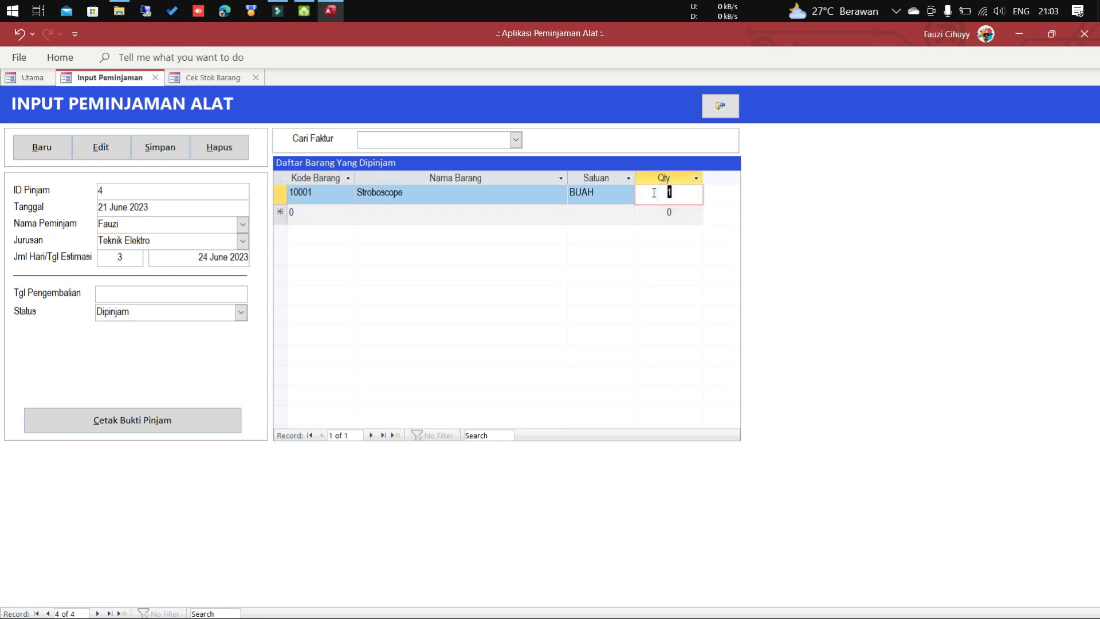
pyautogui.write('2')
pyautogui.click(165, 150)
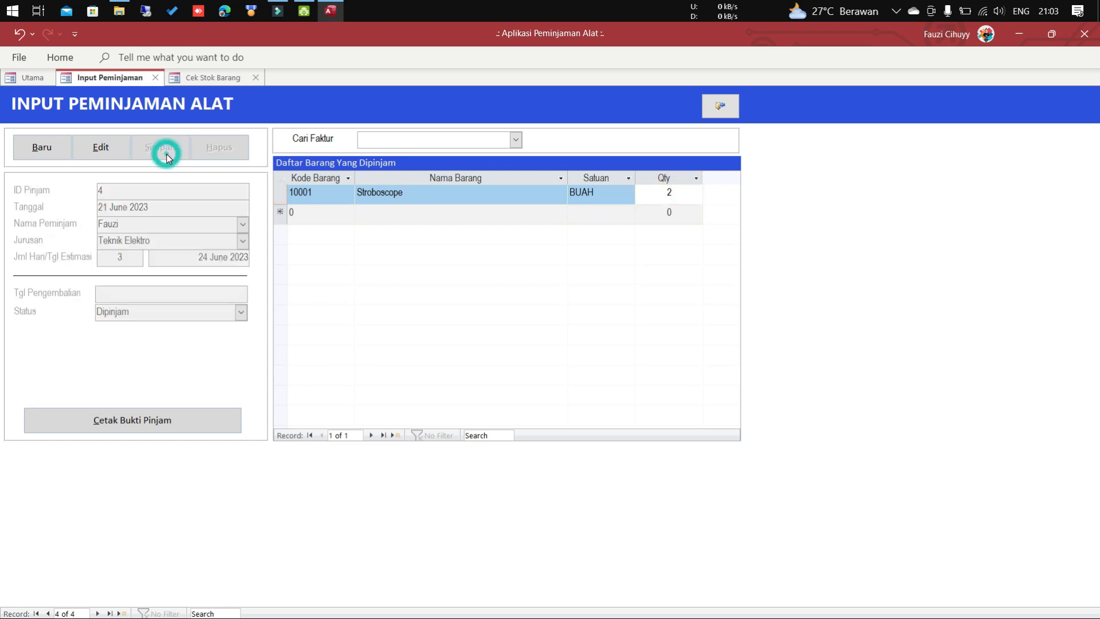
pyautogui.click(216, 78)
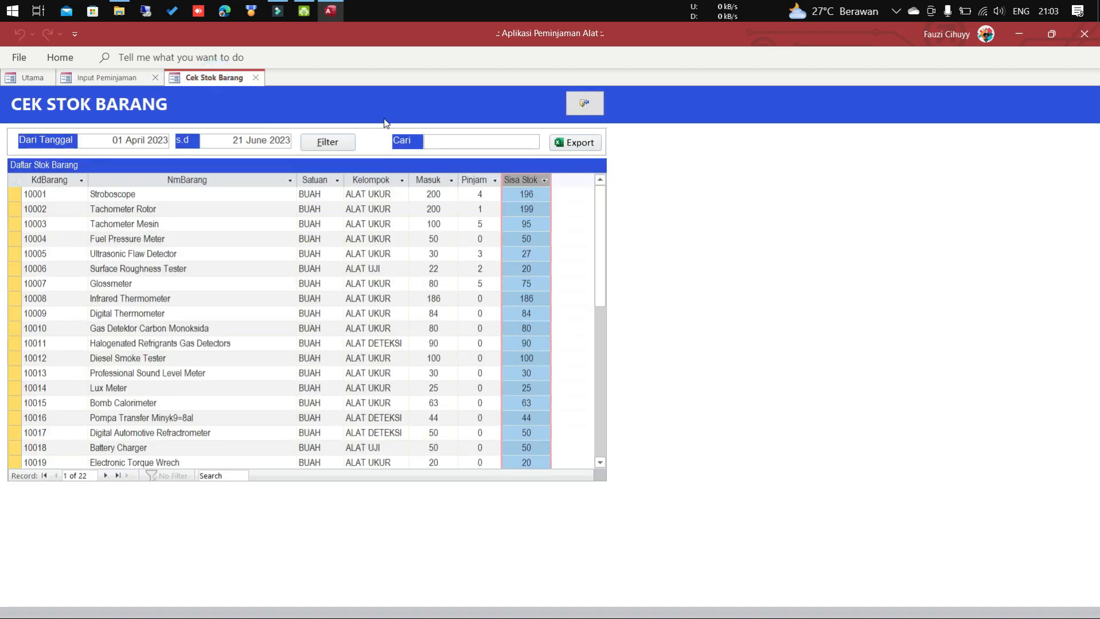
# Refresh the Cek Stok Barang list, check Stroboscope's remaining stock, then exit to Input Peminjaman.
pyautogui.click(320, 145)
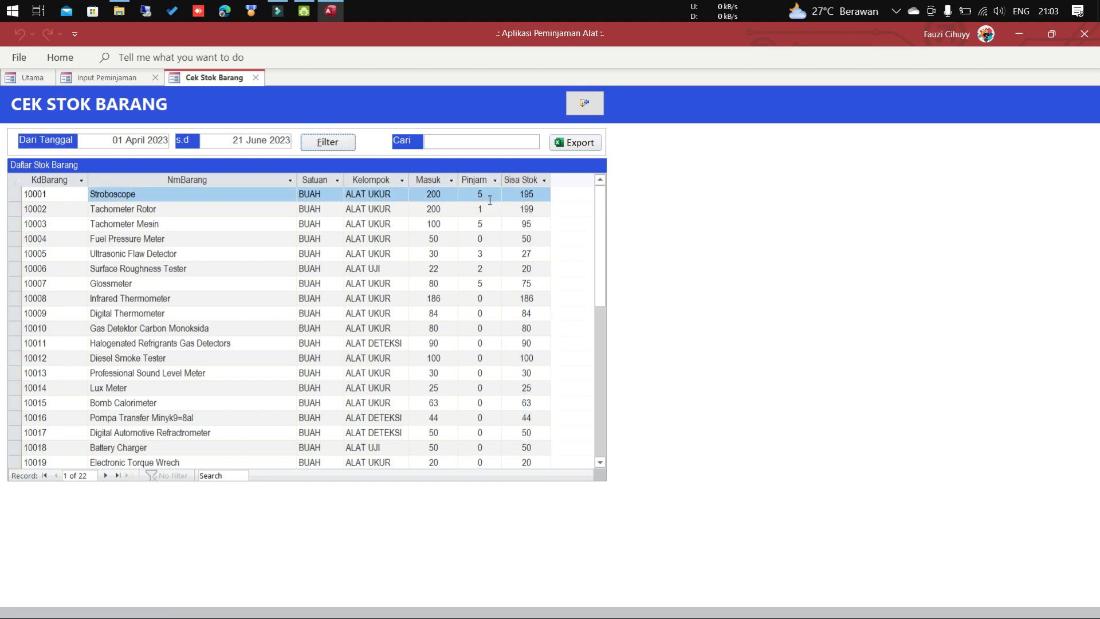
pyautogui.click(538, 194)
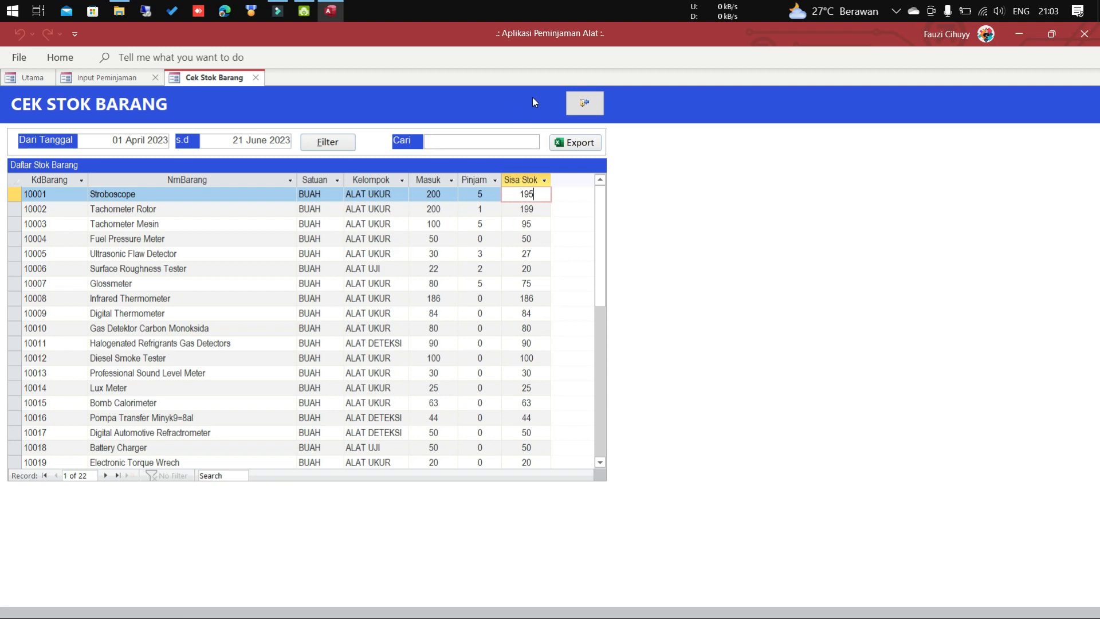
pyautogui.click(584, 105)
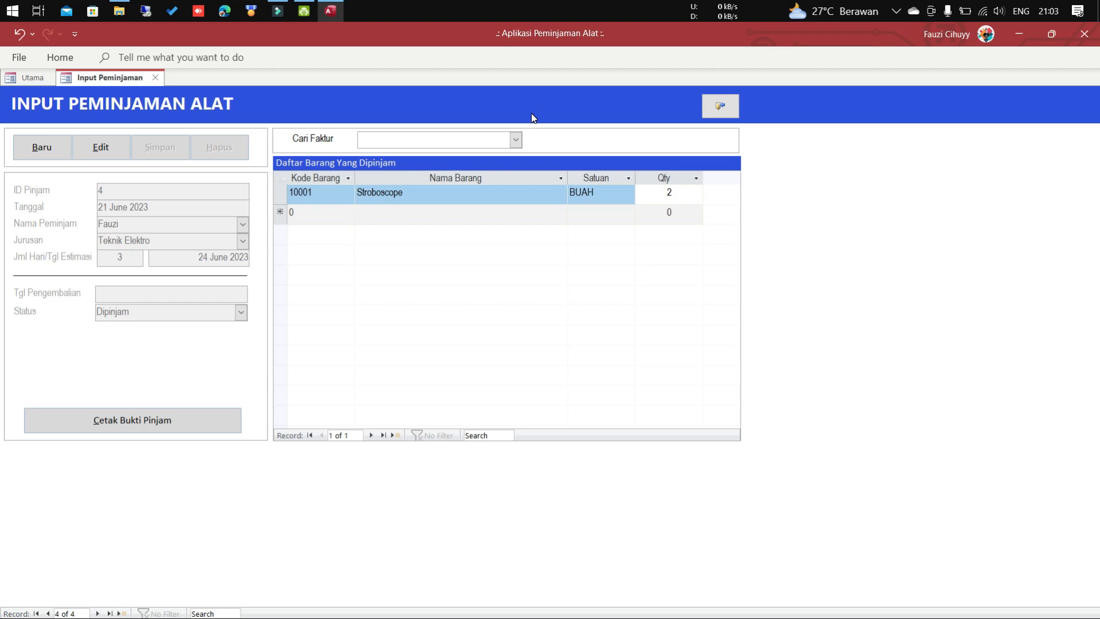
# Close the Input Peminjaman form and open the Rekap Peminjaman loan recap.
pyautogui.click(517, 139)
pyautogui.click(516, 138)
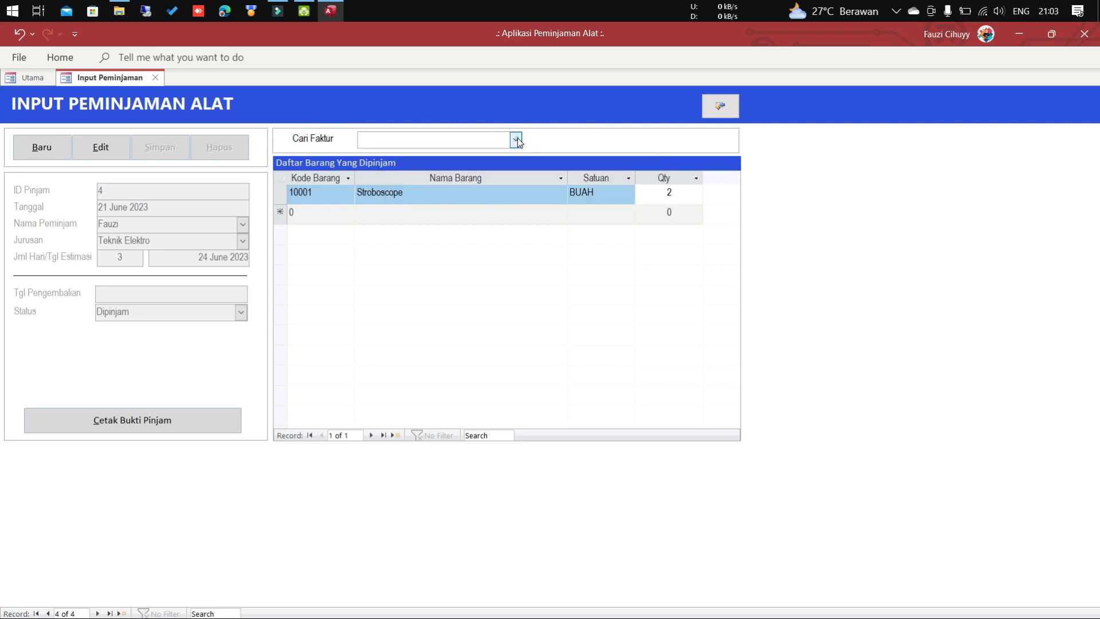
pyautogui.click(721, 107)
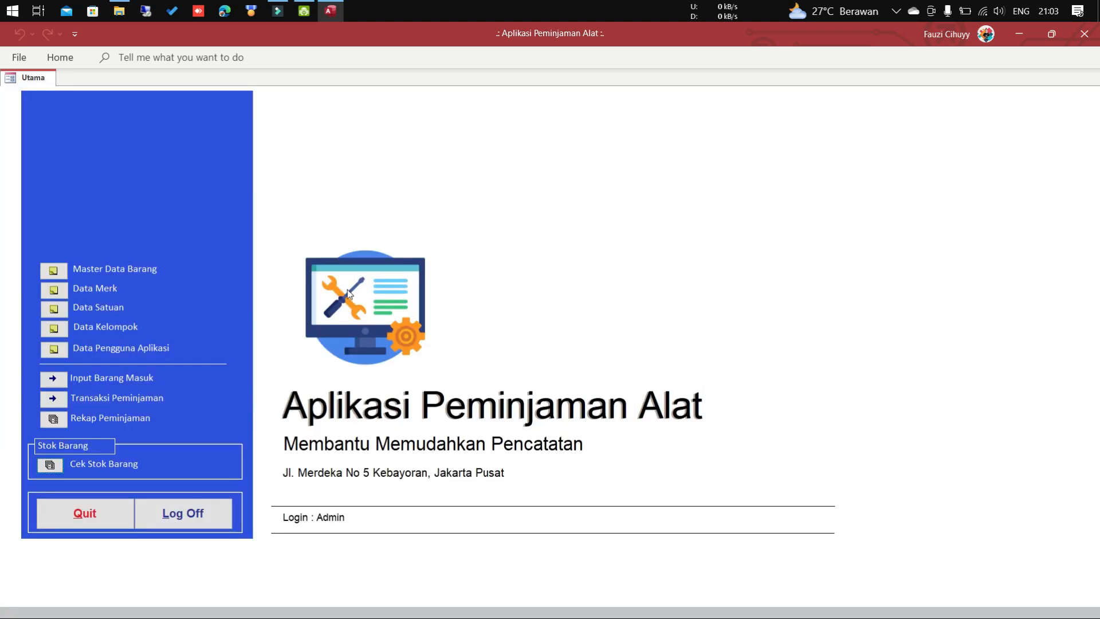
pyautogui.click(52, 425)
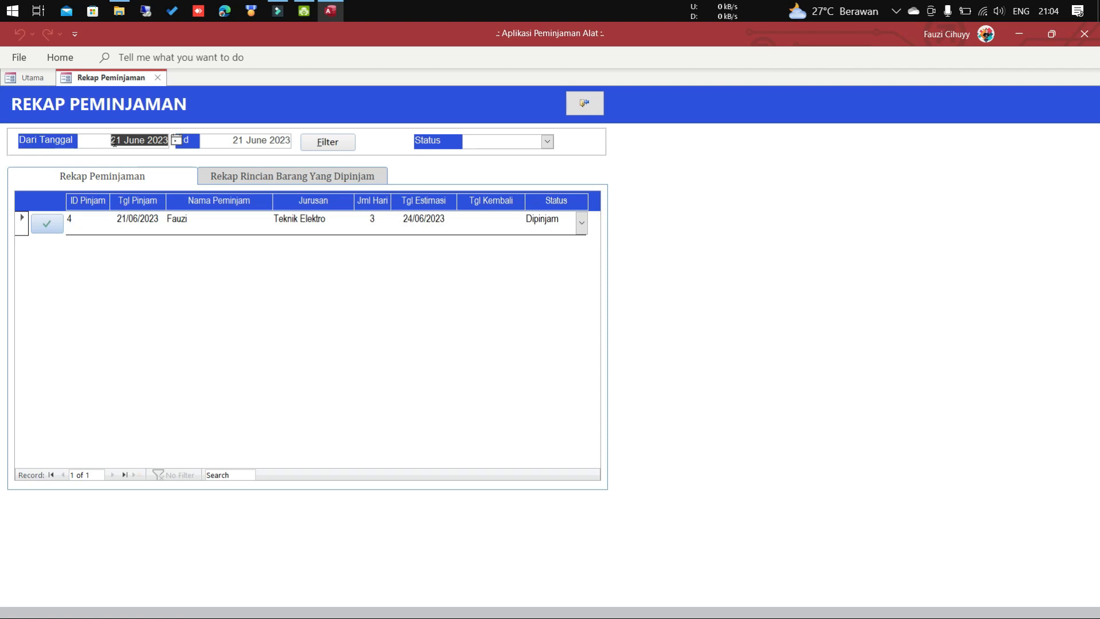
# Review loan 4's date, borrower and borrowed items for 21 June 2023, then open it for editing.
pyautogui.click(246, 139)
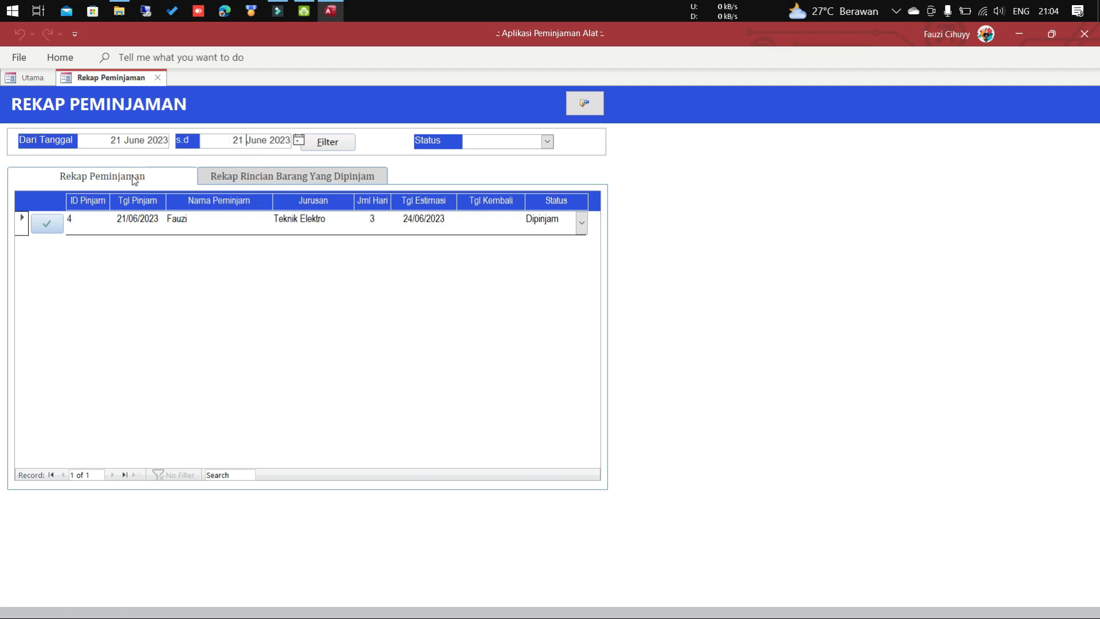
pyautogui.click(134, 222)
pyautogui.click(191, 221)
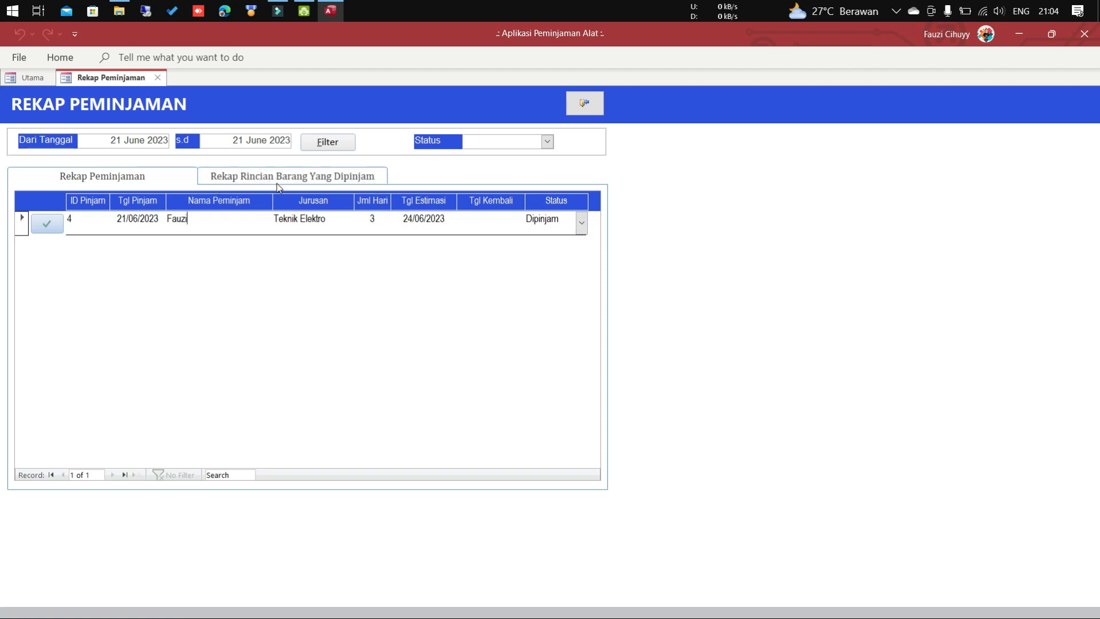
pyautogui.click(302, 180)
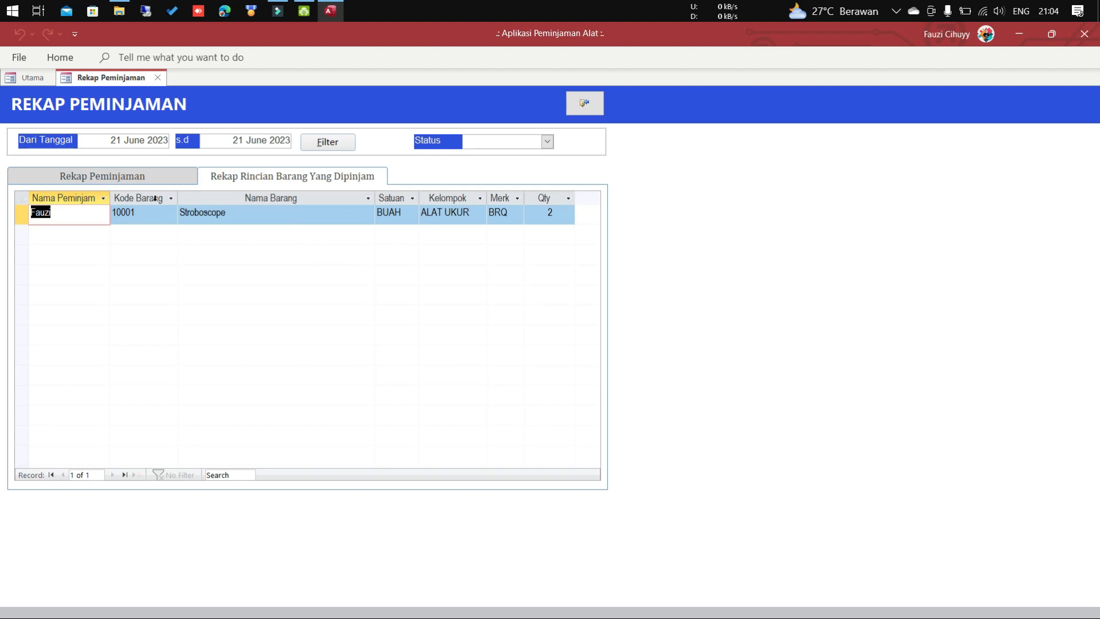
pyautogui.click(146, 179)
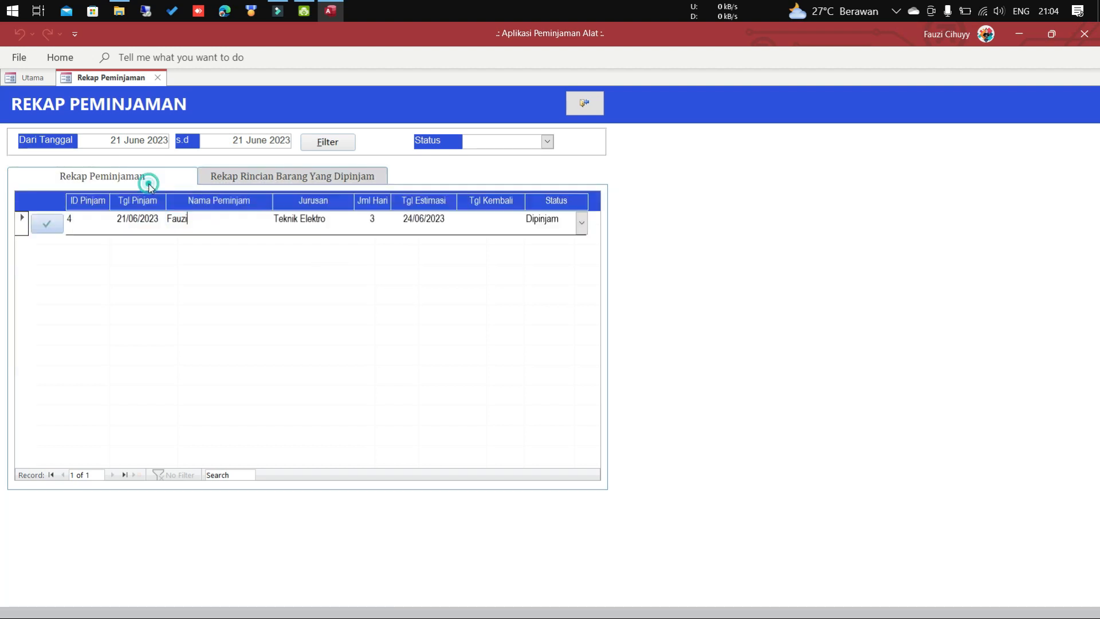
pyautogui.click(47, 225)
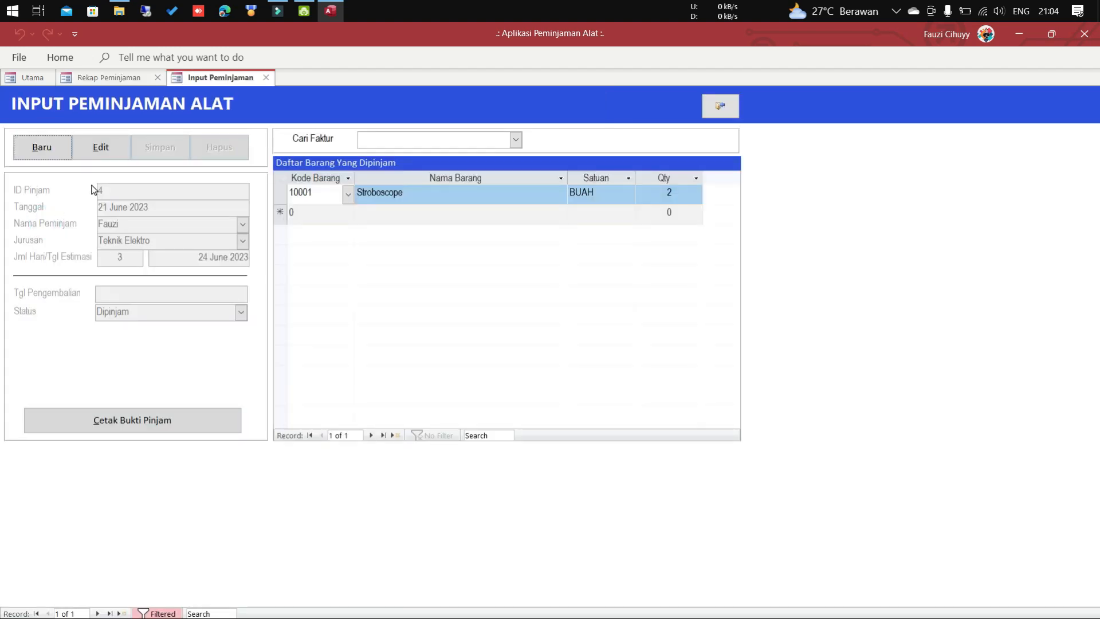
# Set loan 4's return date to 24 June 2023 and status to Dikembalikan, save, and close the form.
pyautogui.click(103, 148)
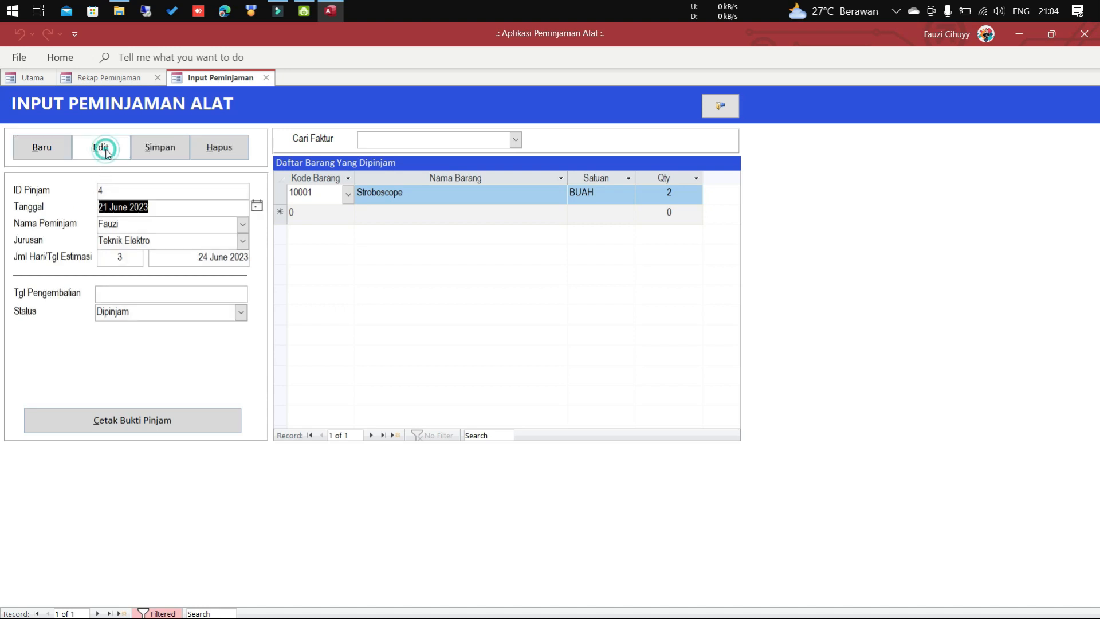
pyautogui.click(204, 296)
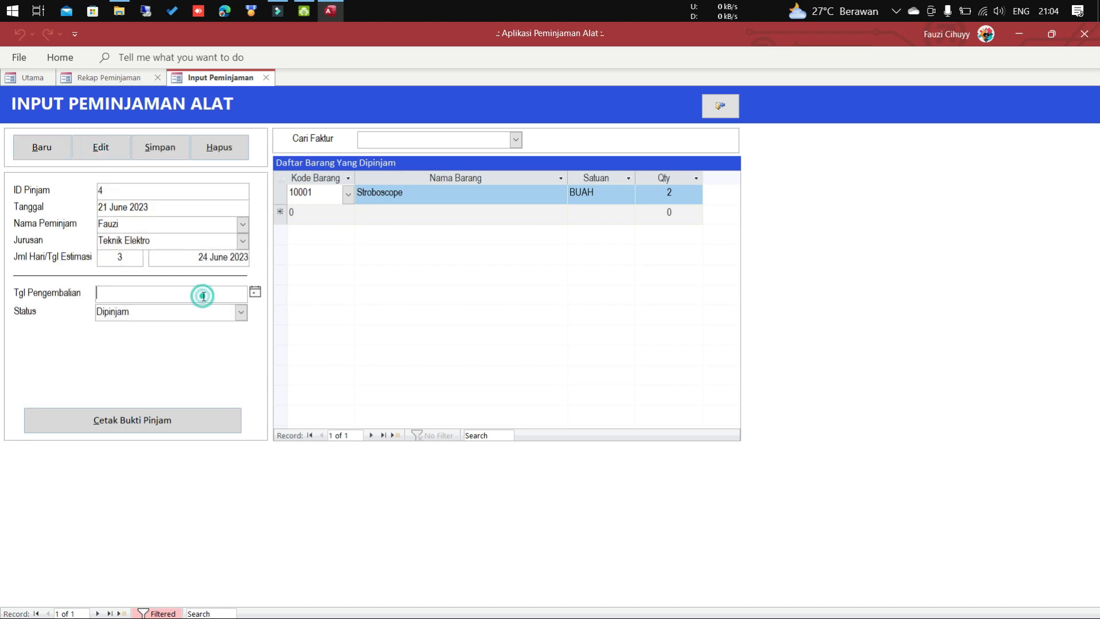
pyautogui.click(256, 292)
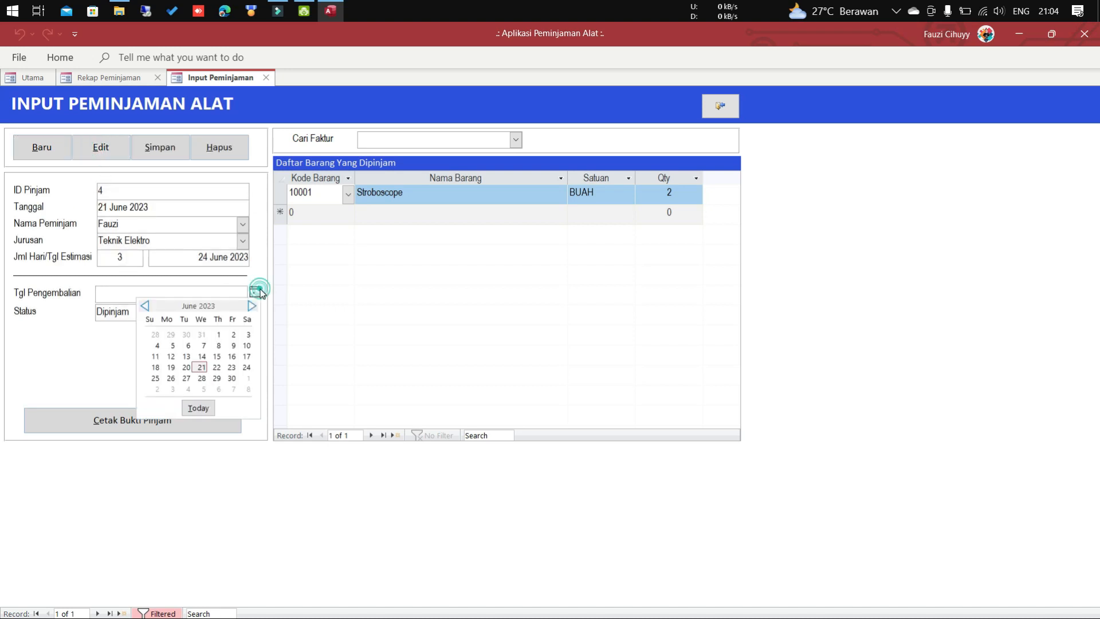
pyautogui.click(246, 369)
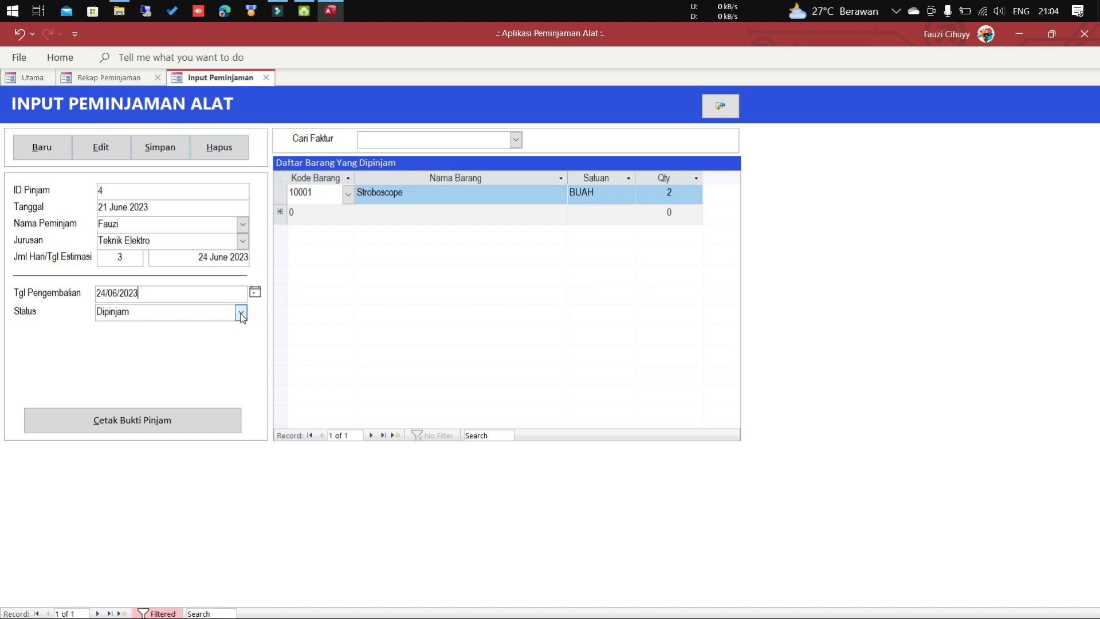
pyautogui.click(241, 313)
pyautogui.click(233, 342)
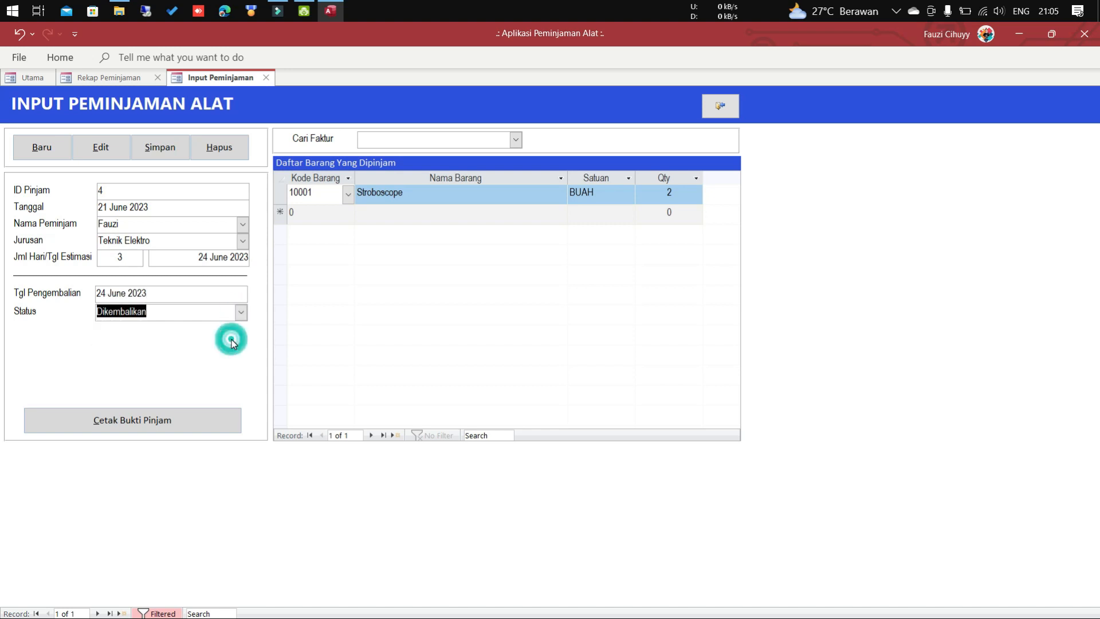
pyautogui.click(176, 153)
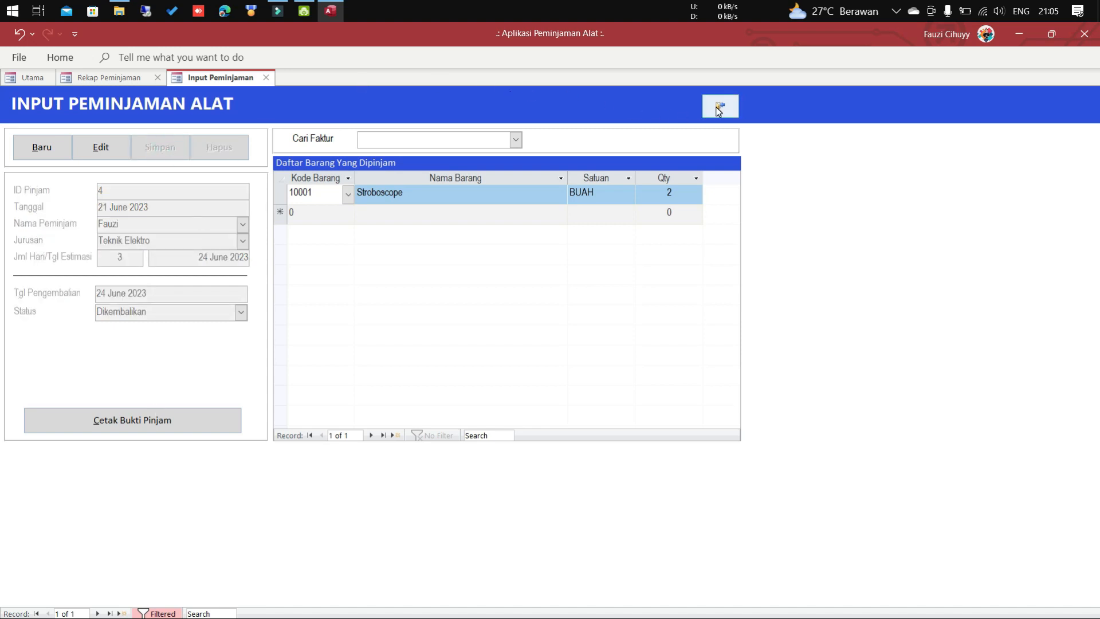
pyautogui.click(719, 109)
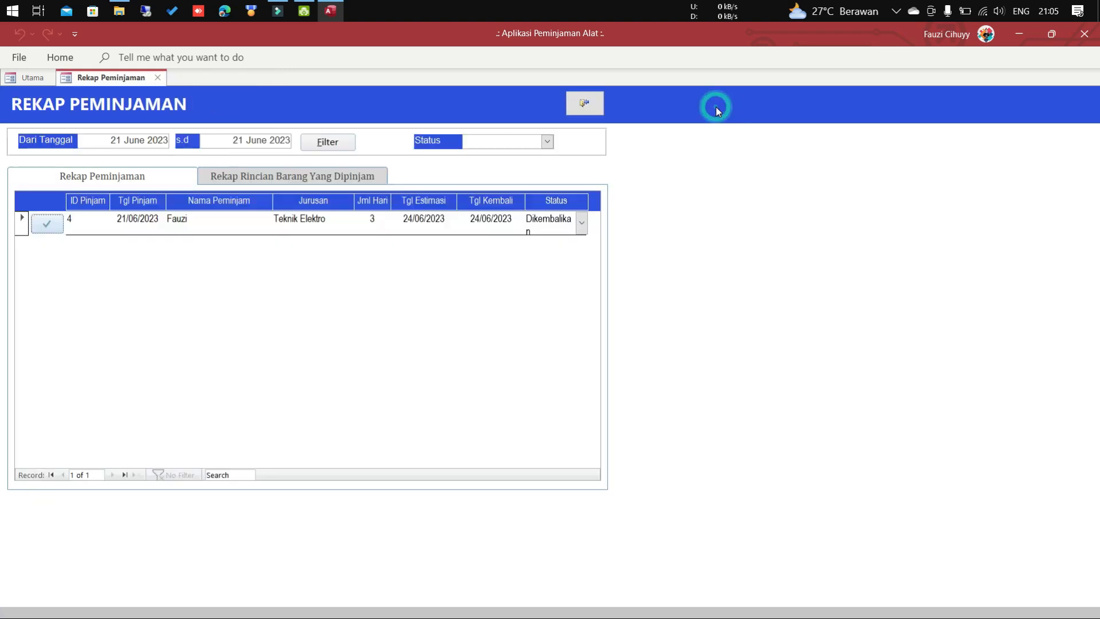
# Open Cek Stok Barang from Utama, confirm Stroboscope shows 3 on loan and 197 remaining, then reopen it.
pyautogui.click(36, 80)
pyautogui.click(50, 465)
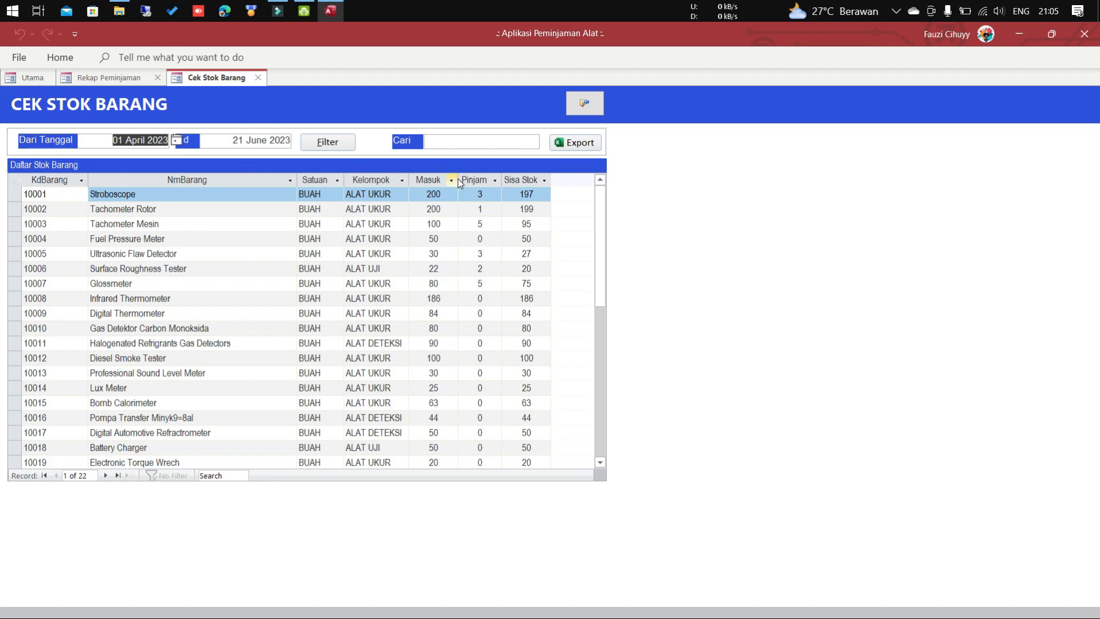
pyautogui.click(467, 194)
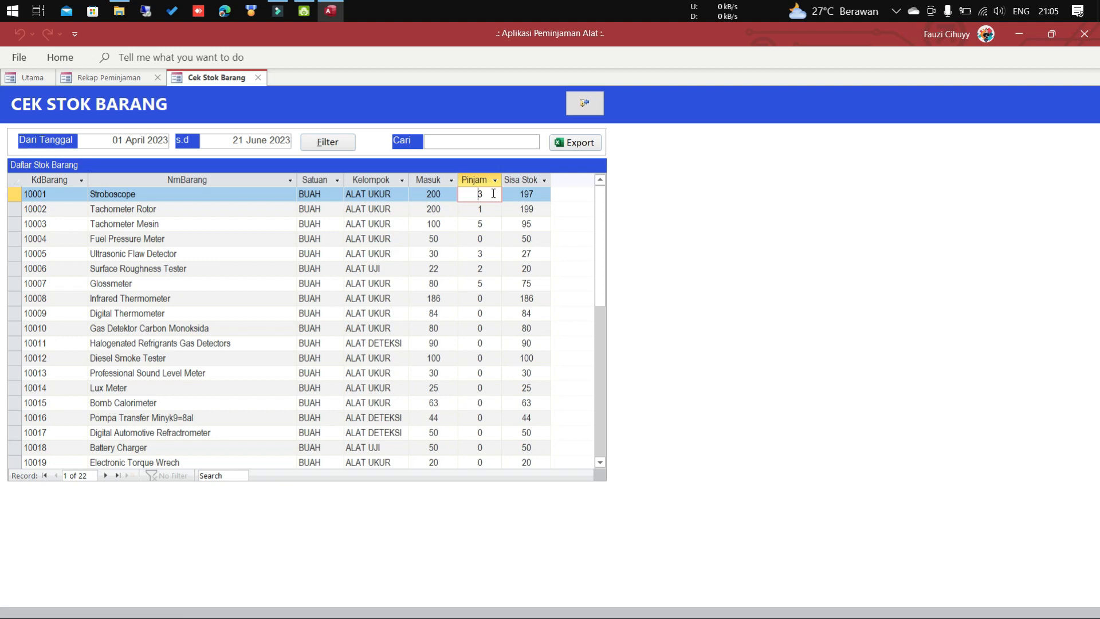
pyautogui.click(537, 196)
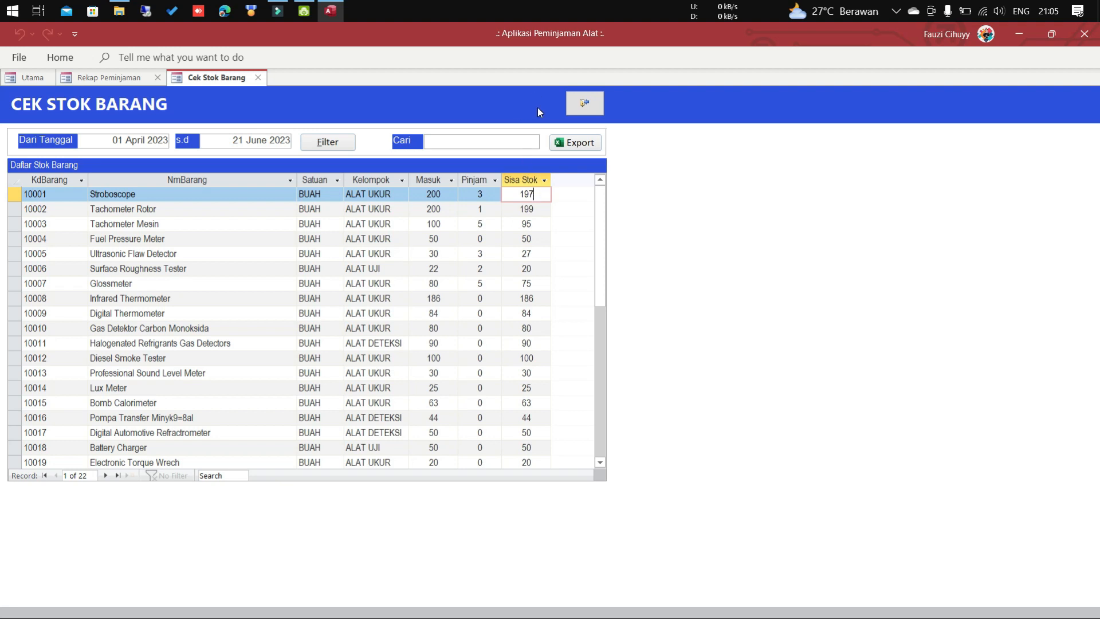
pyautogui.click(584, 103)
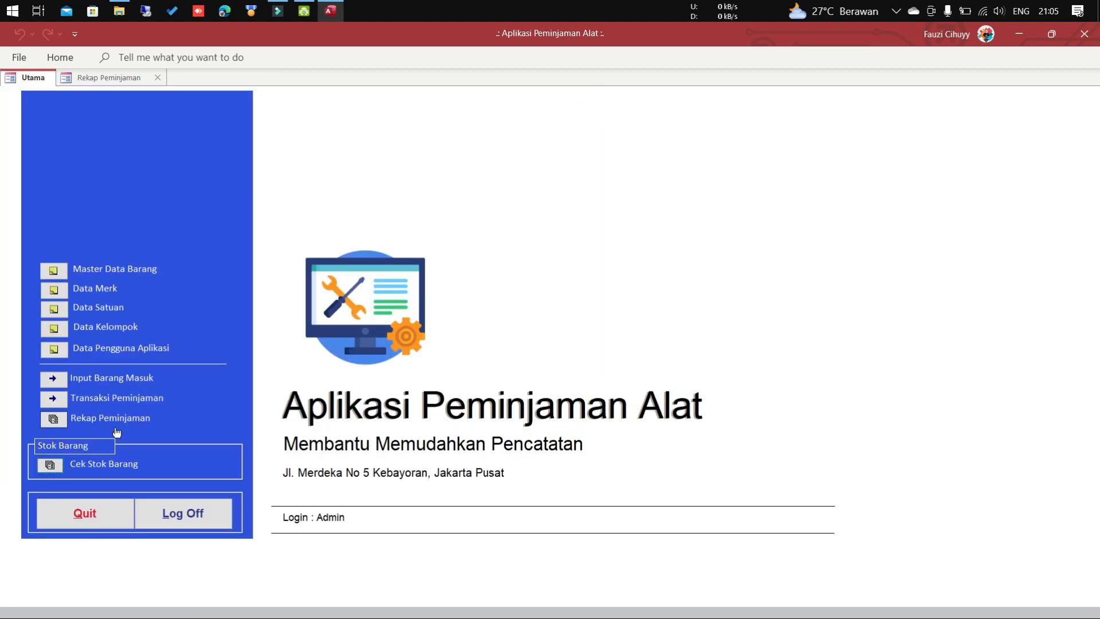
pyautogui.click(51, 465)
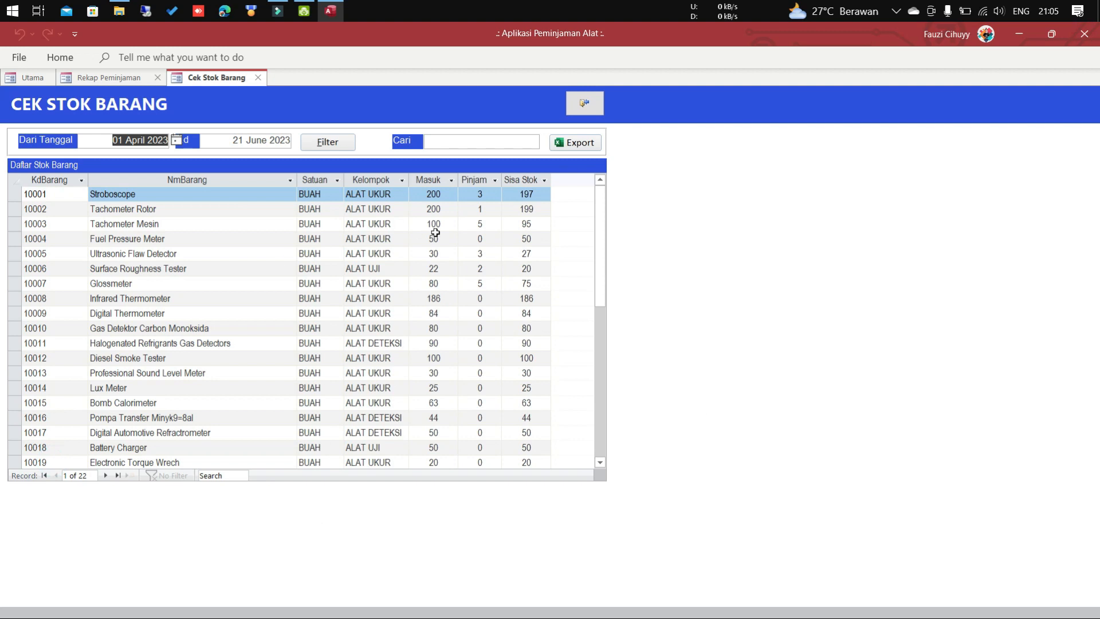
# Export the stock list as Excel Workbook frm_stok_barang_det to Documents.
pyautogui.click(588, 144)
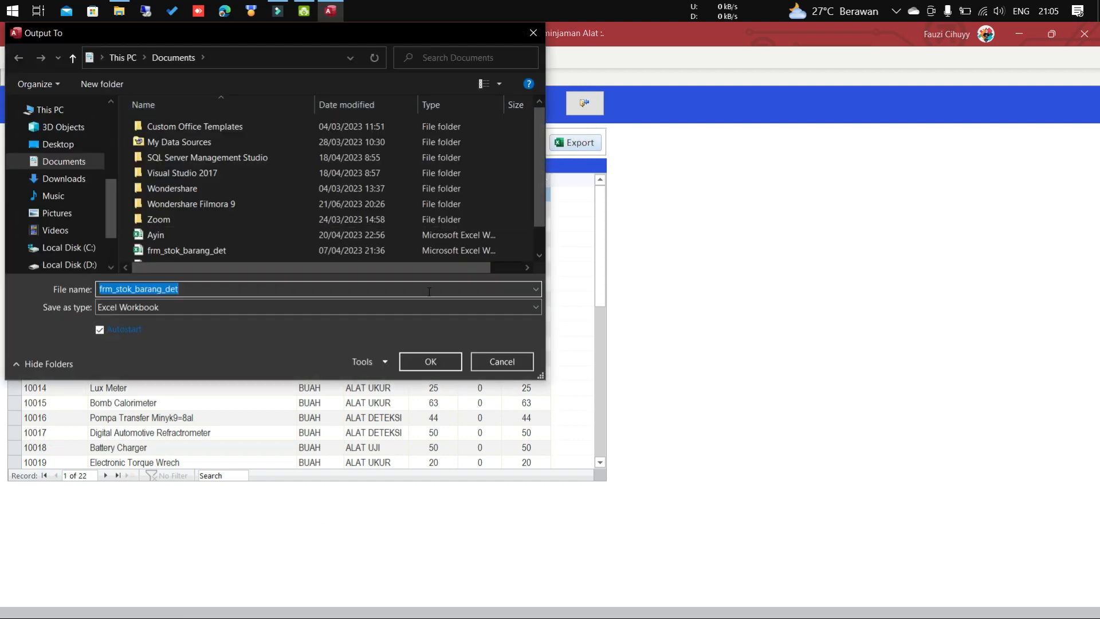
pyautogui.click(435, 361)
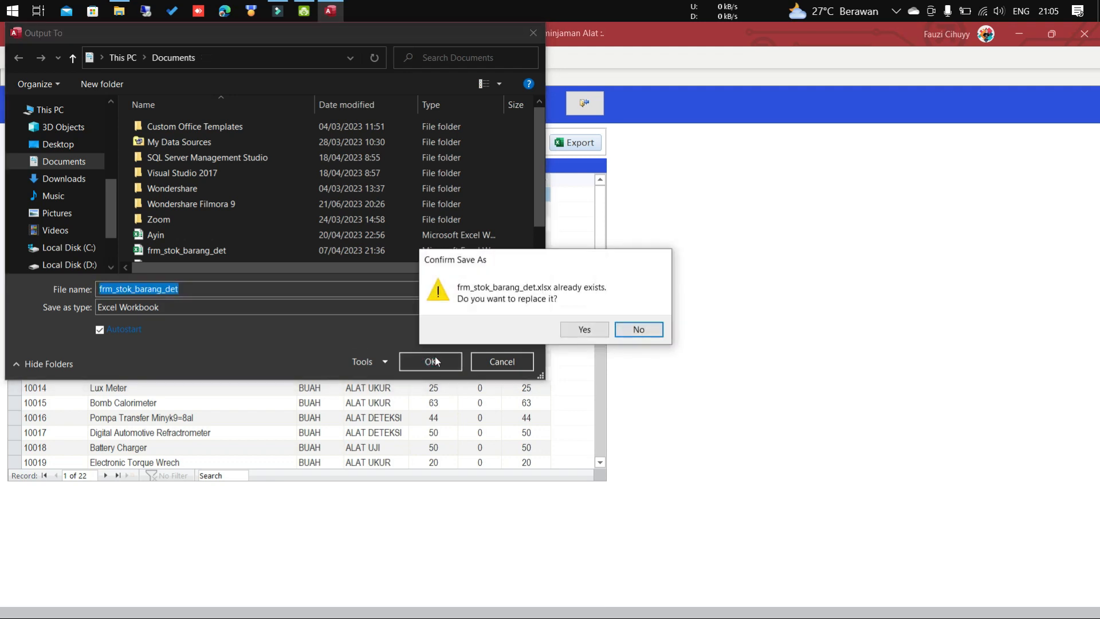
# Replace frm_stok_barang_det.xlsx, verify Stroboscope's 197 remaining in the workbook, and close Excel.
pyautogui.click(591, 330)
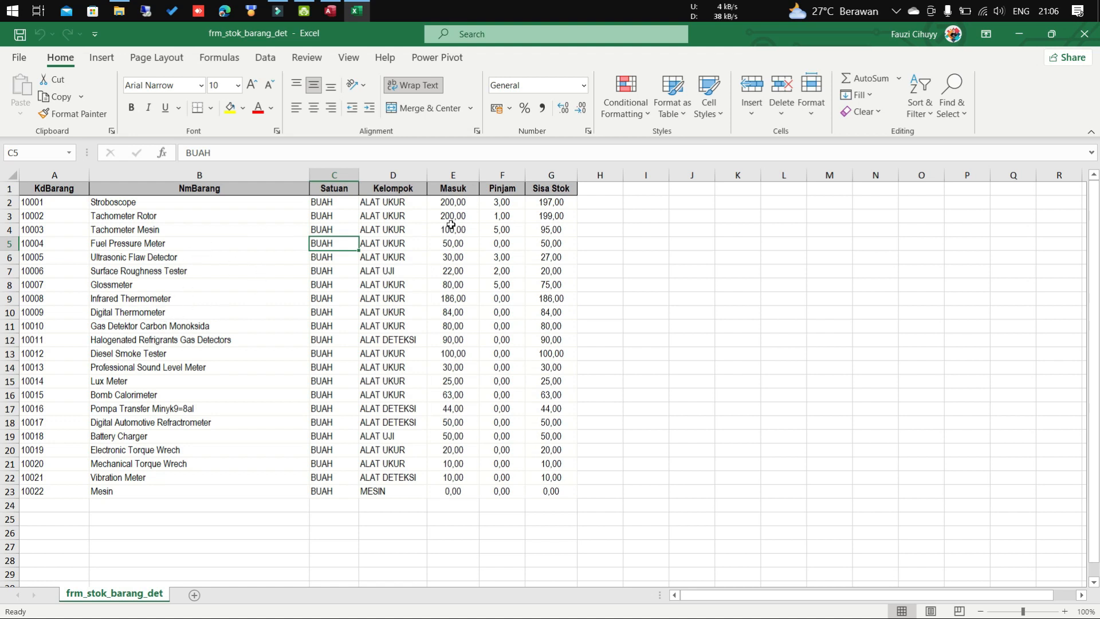
pyautogui.click(552, 217)
pyautogui.click(557, 203)
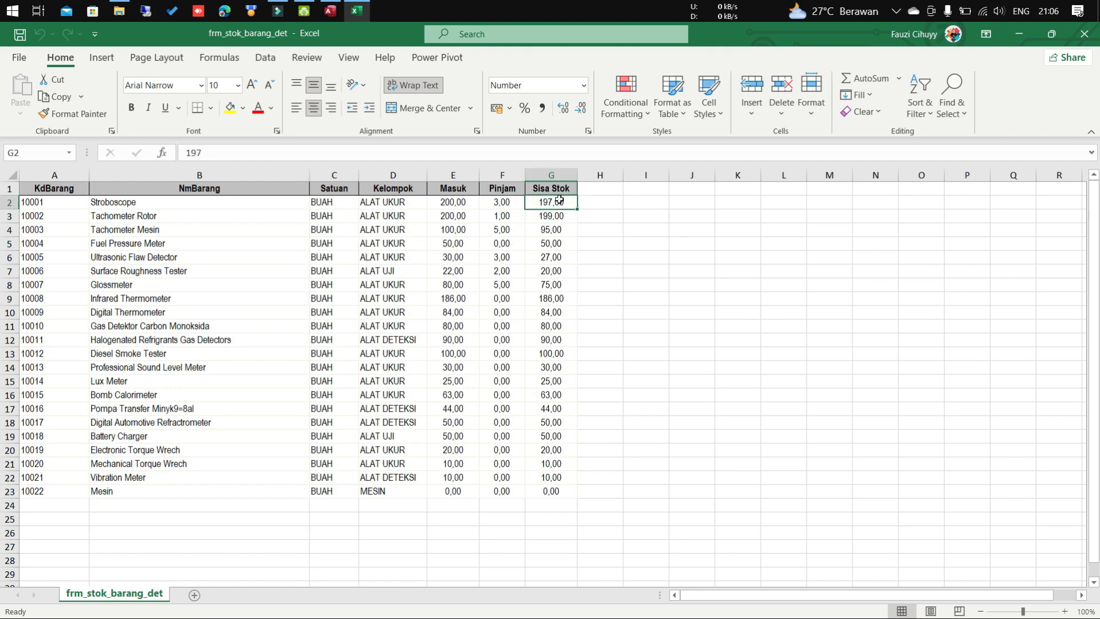
pyautogui.click(1084, 34)
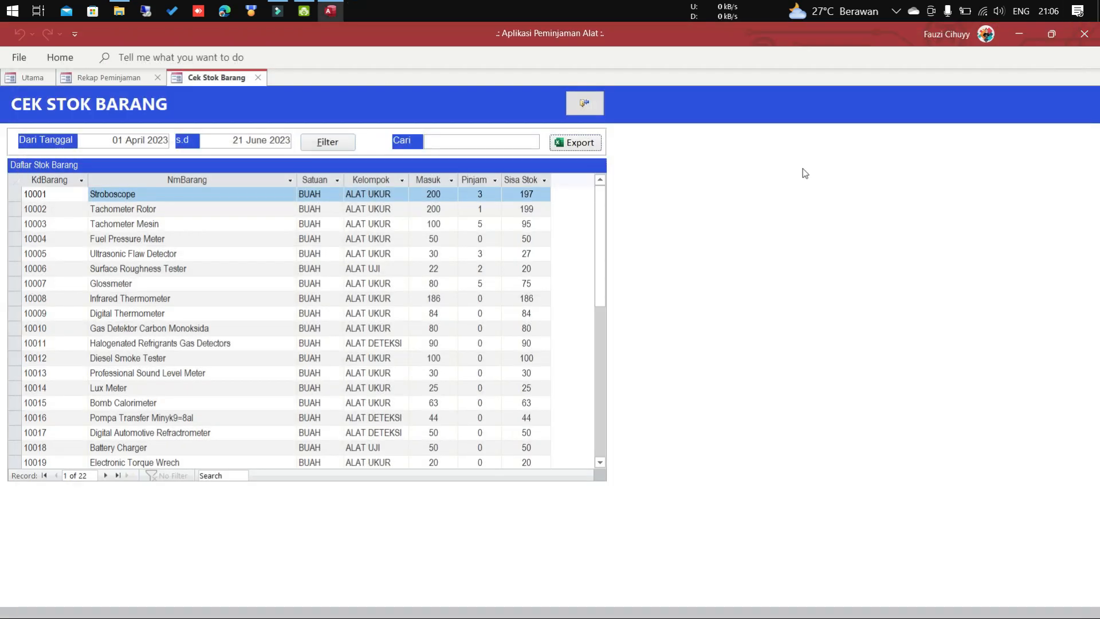
# Exit the Cek Stok Barang form back to the Utama main menu.
pyautogui.click(590, 107)
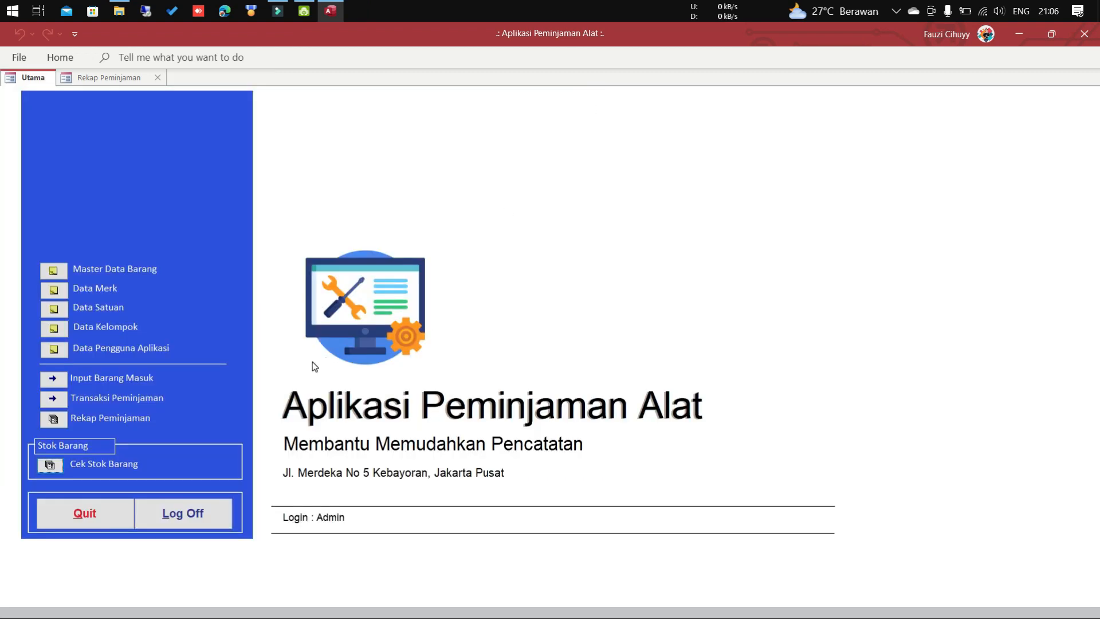